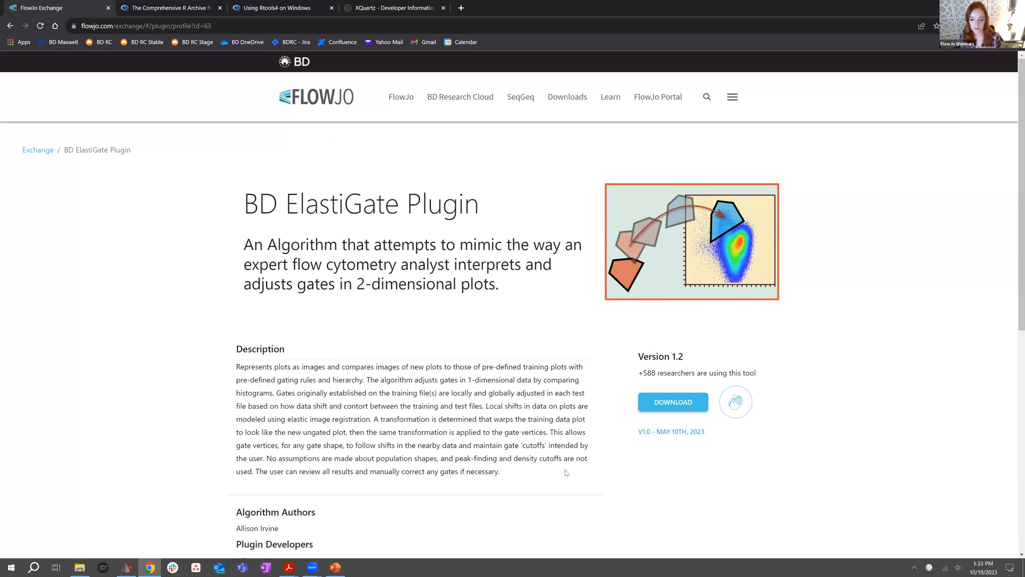
Download version 1.2 of the BD ElastiGate plugin from its FlowJo Exchange page
{"action": "scroll", "coordinate": [502, 390], "scroll_direction": "down", "scroll_amount": 1}
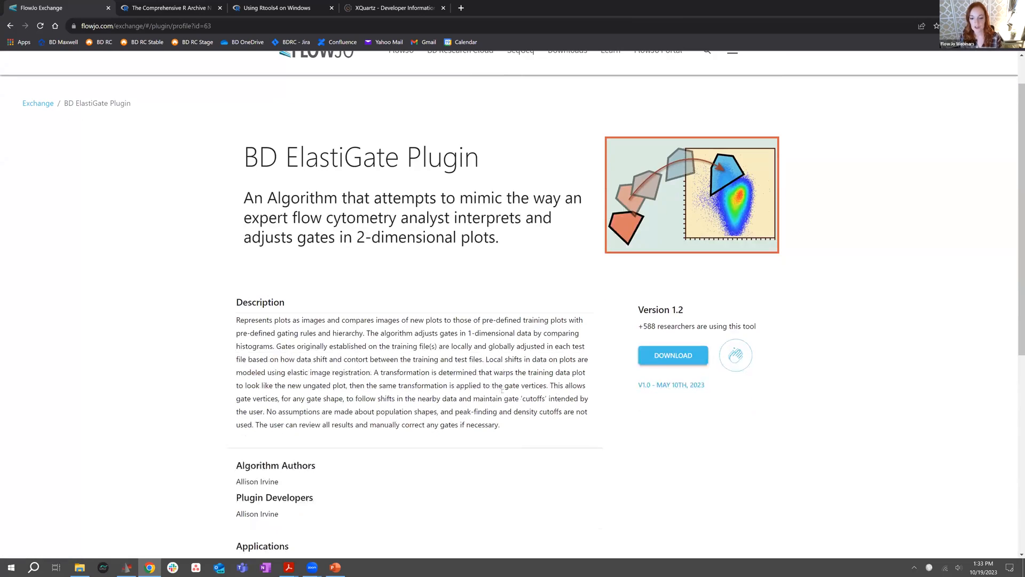
{"action": "left_click", "coordinate": [652, 367]}
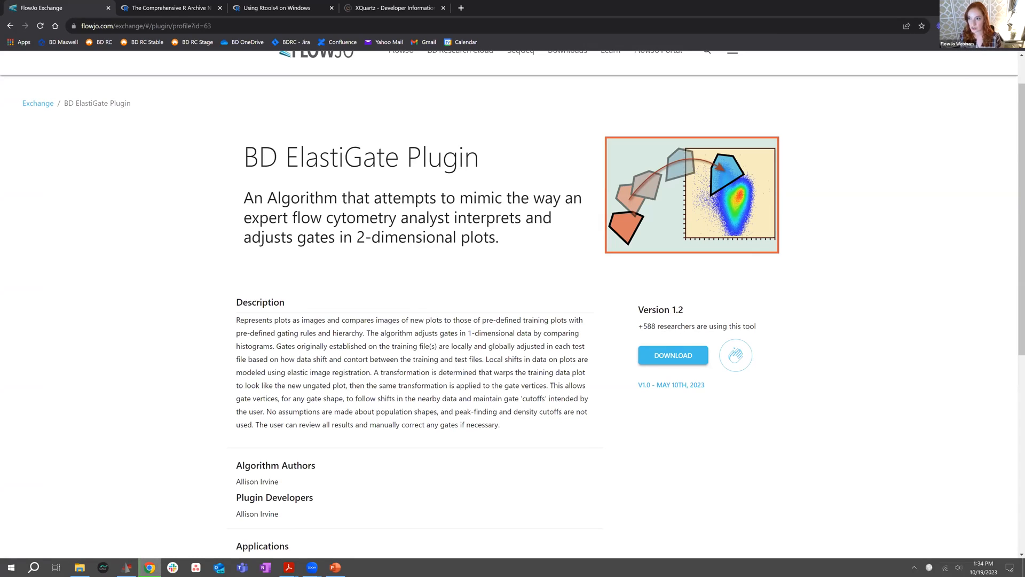
Inspect the SVM_v0.1.jar file inside SVM_v0.1.zip in the Downloads folder, and close File Explorer
{"action": "left_click", "coordinate": [80, 567]}
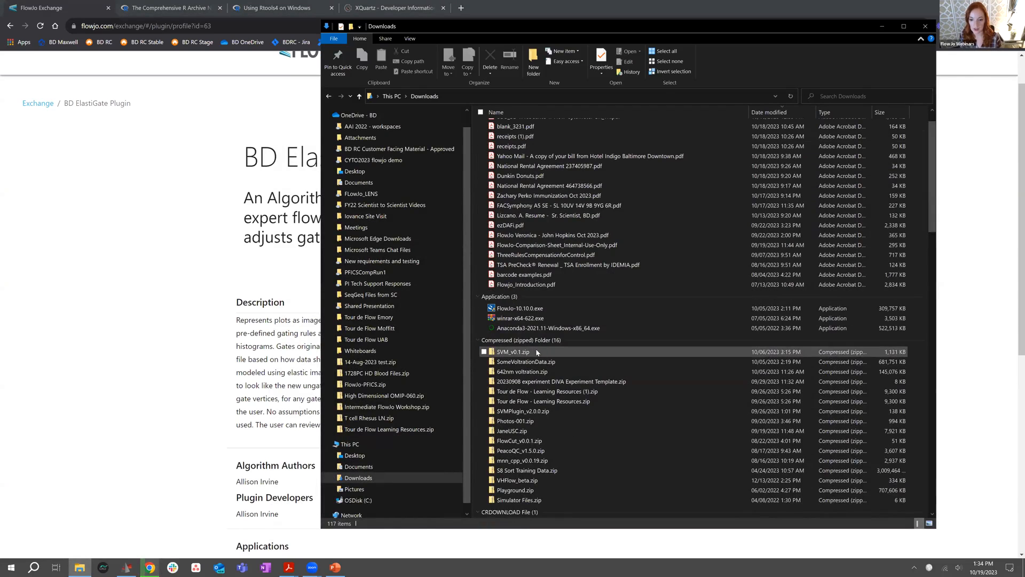
{"action": "left_click", "coordinate": [538, 352]}
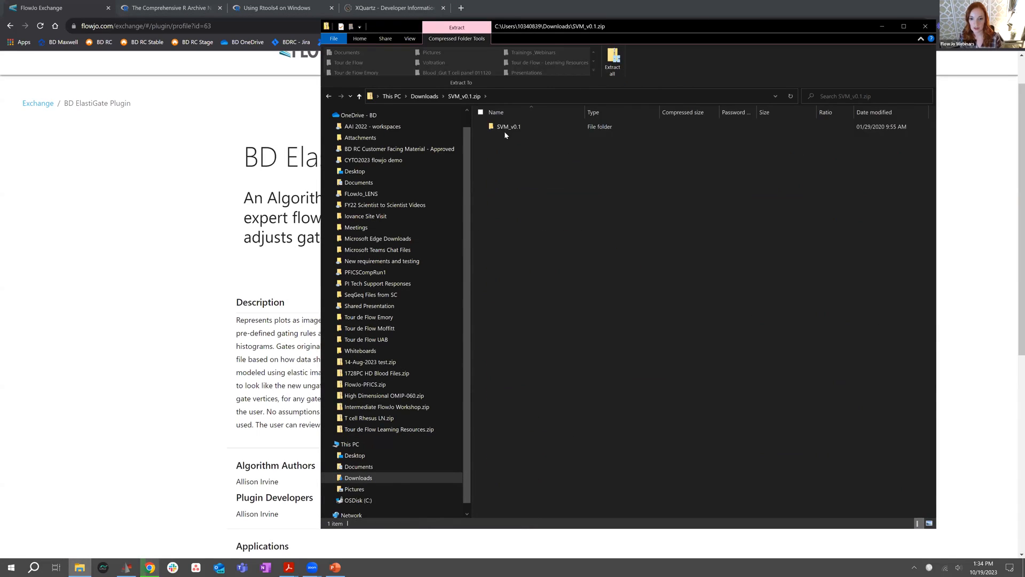
{"action": "double_click", "coordinate": [505, 131]}
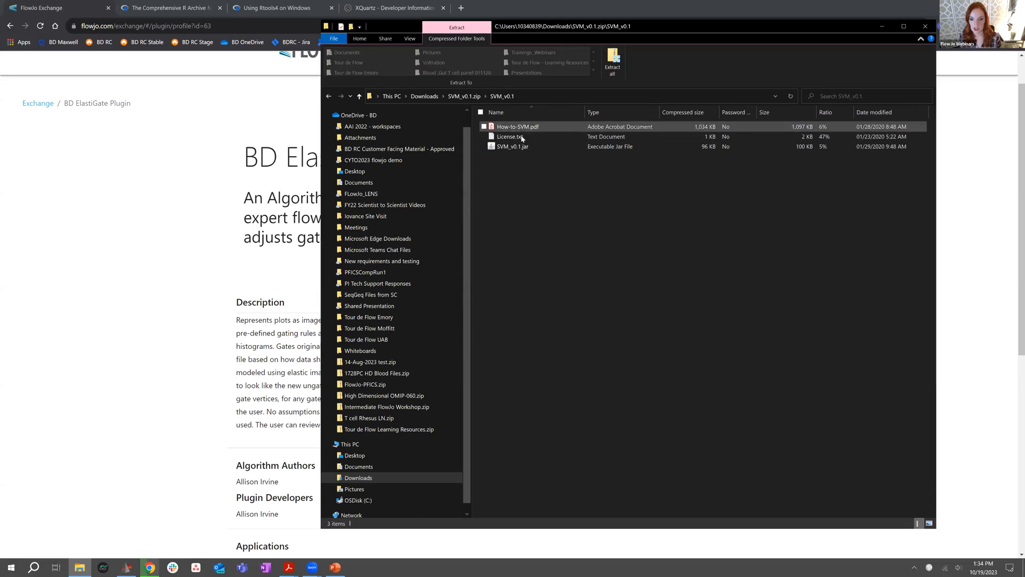
{"action": "left_click", "coordinate": [521, 148]}
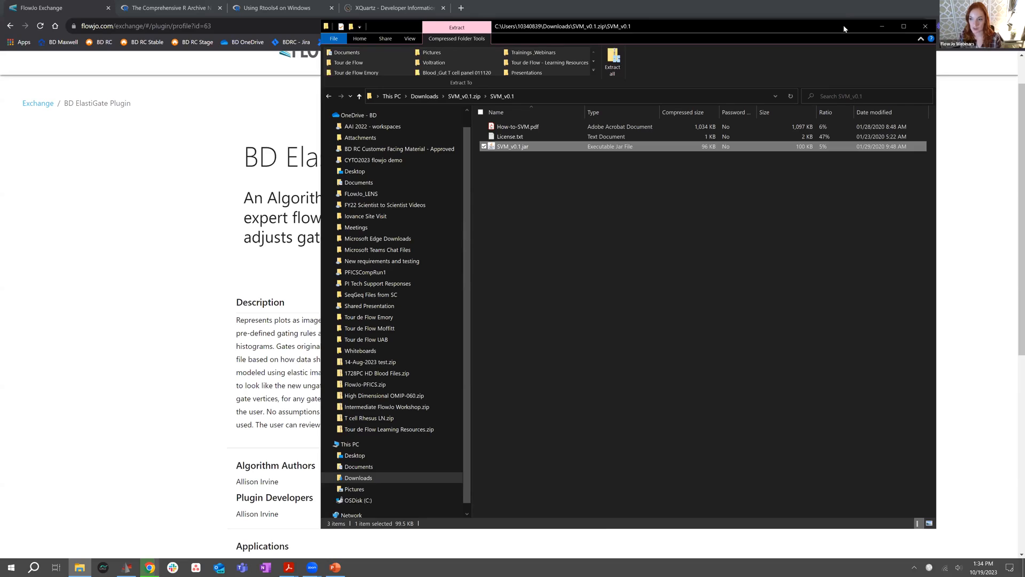
{"action": "left_click_drag", "start_coordinate": [844, 25], "coordinate": [793, 46]}
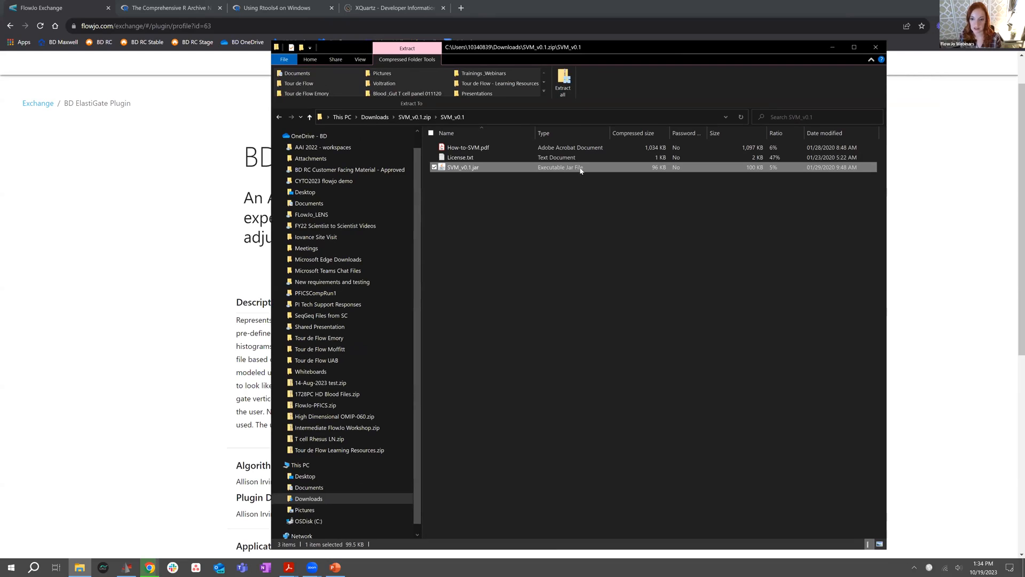
{"action": "left_click", "coordinate": [876, 47]}
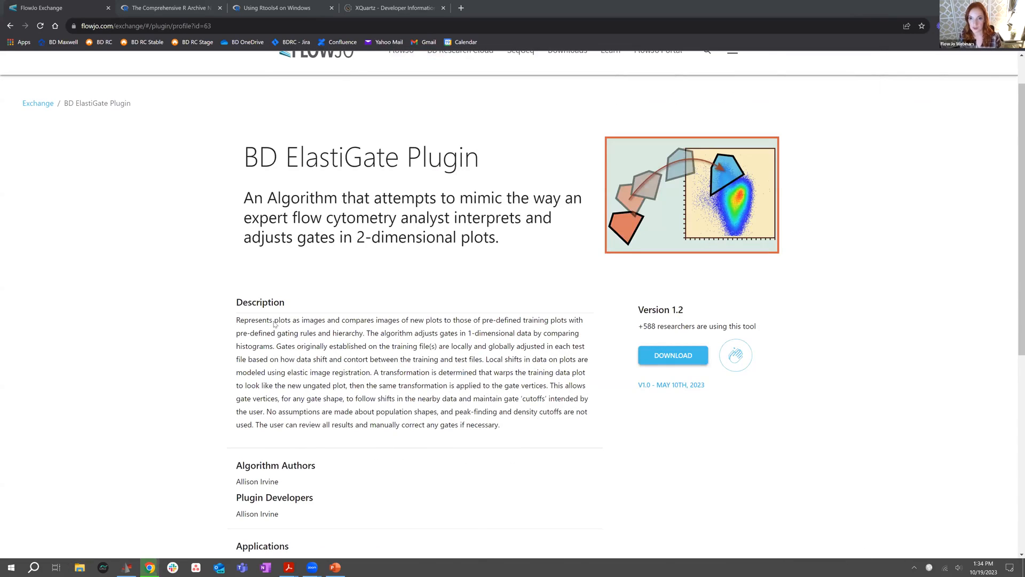
Open the FlowJo Webinars page and look through the upcoming webinars
{"action": "scroll", "coordinate": [529, 228], "scroll_direction": "up", "scroll_amount": 1}
{"action": "scroll", "coordinate": [529, 228], "scroll_direction": "up", "scroll_amount": 1}
{"action": "mouse_move", "coordinate": [570, 96]}
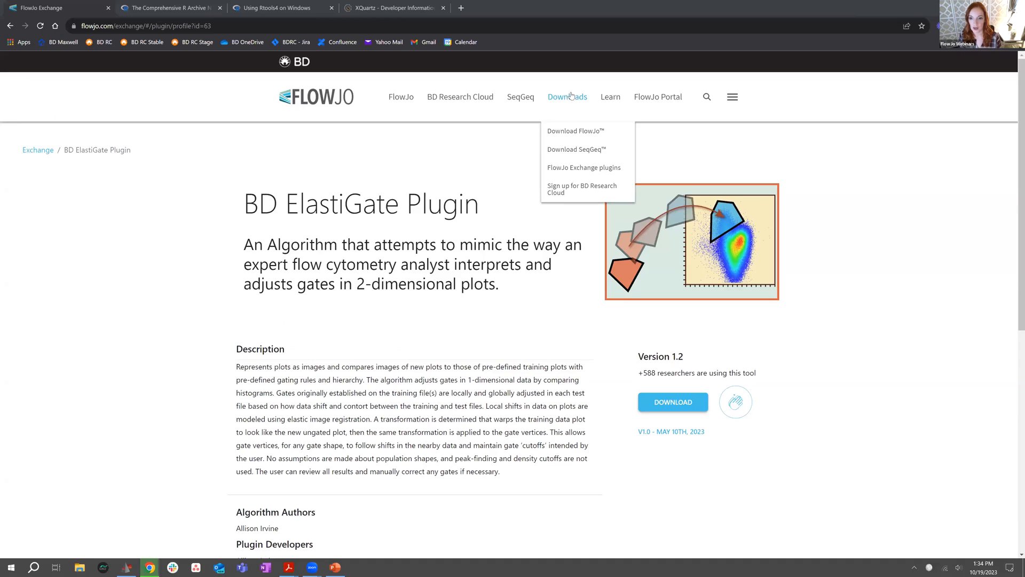
{"action": "mouse_move", "coordinate": [608, 97]}
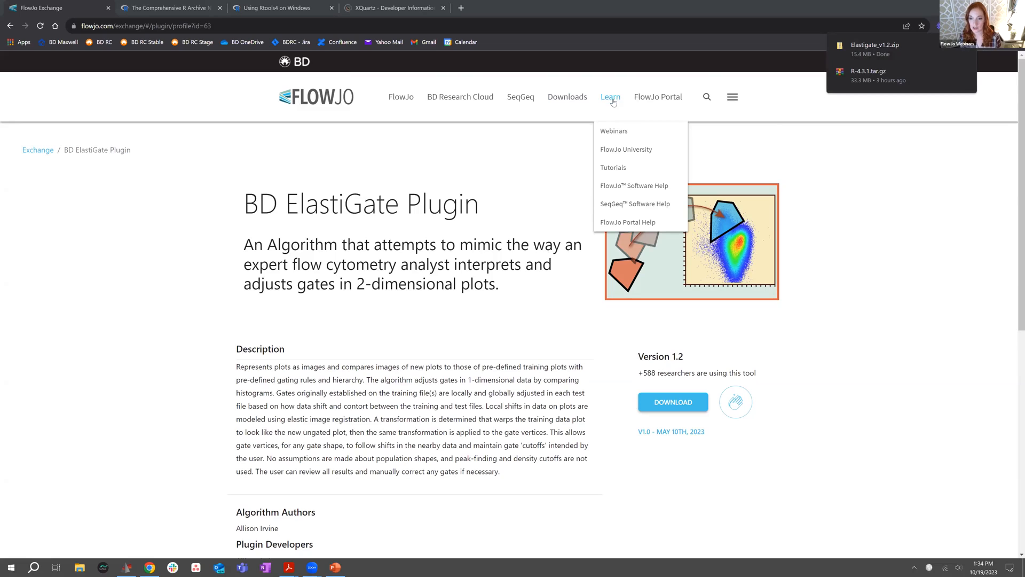
{"action": "left_click", "coordinate": [614, 131]}
{"action": "scroll", "coordinate": [432, 224], "scroll_direction": "down", "scroll_amount": 3}
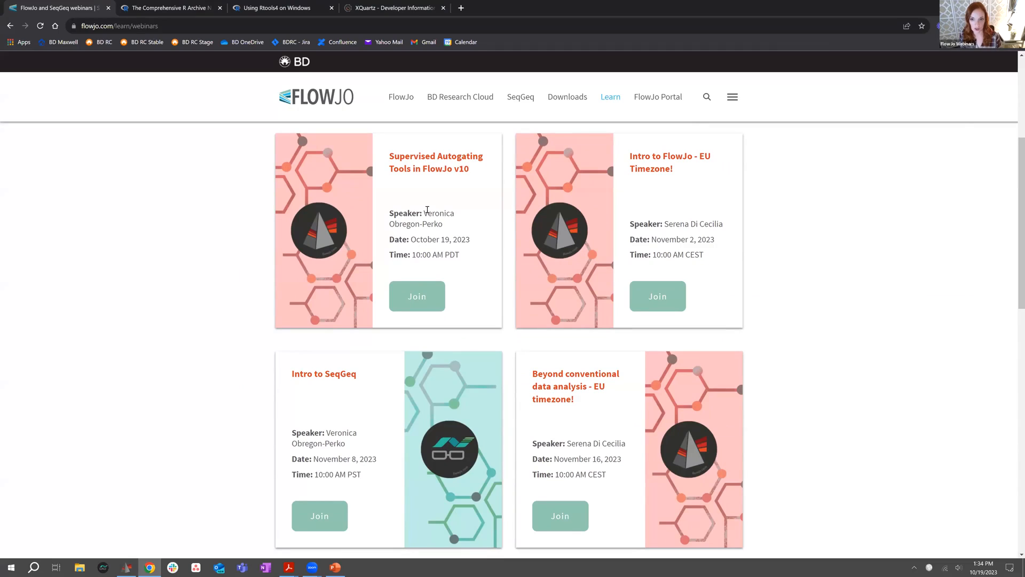
{"action": "scroll", "coordinate": [533, 373], "scroll_direction": "down", "scroll_amount": 6}
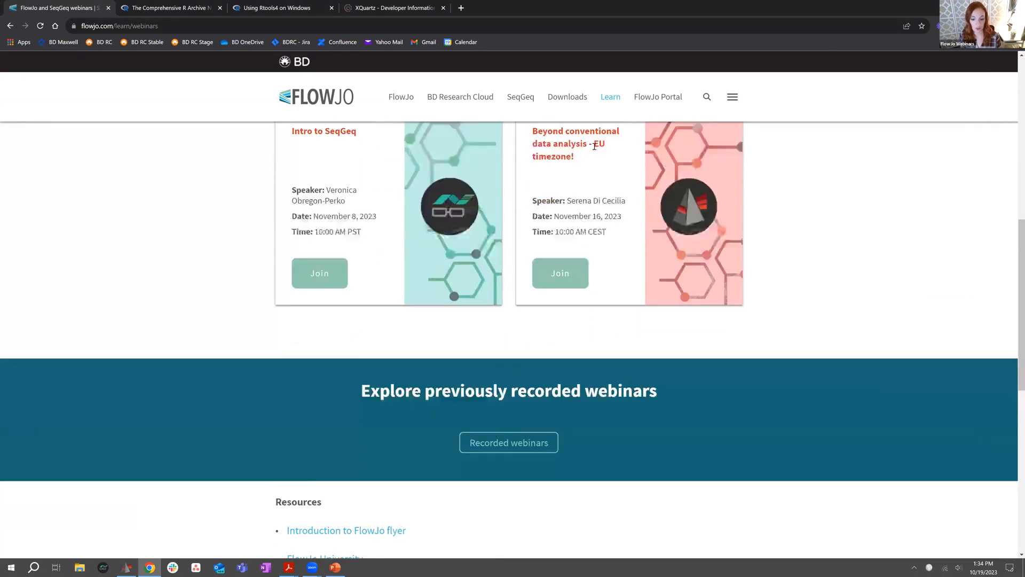
Open the recorded webinars page and browse the list of past FlowJo and SeqGeq sessions
{"action": "left_click", "coordinate": [525, 372]}
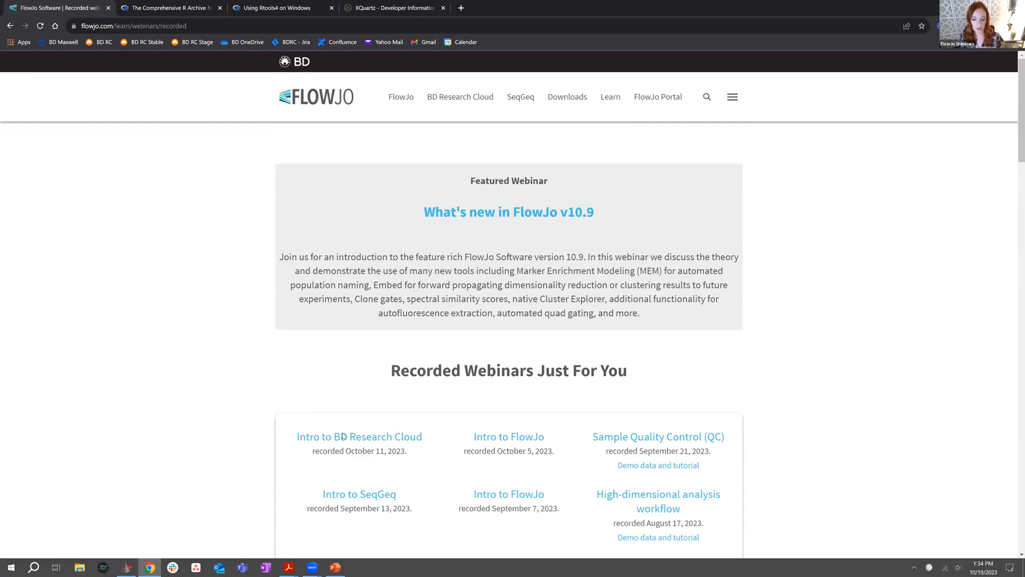
{"action": "scroll", "coordinate": [854, 434], "scroll_direction": "down", "scroll_amount": 7}
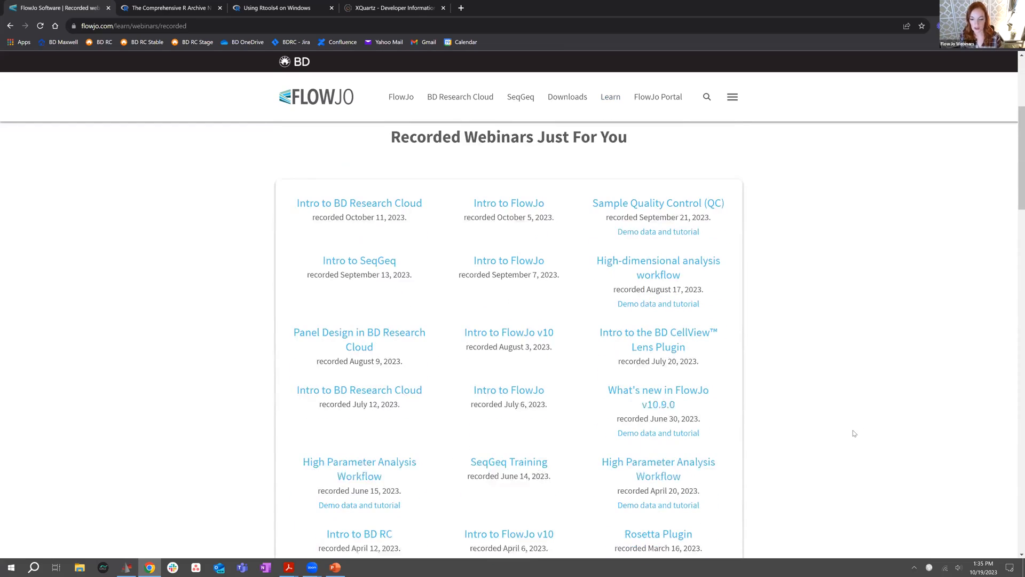
{"action": "scroll", "coordinate": [853, 431], "scroll_direction": "down", "scroll_amount": 4}
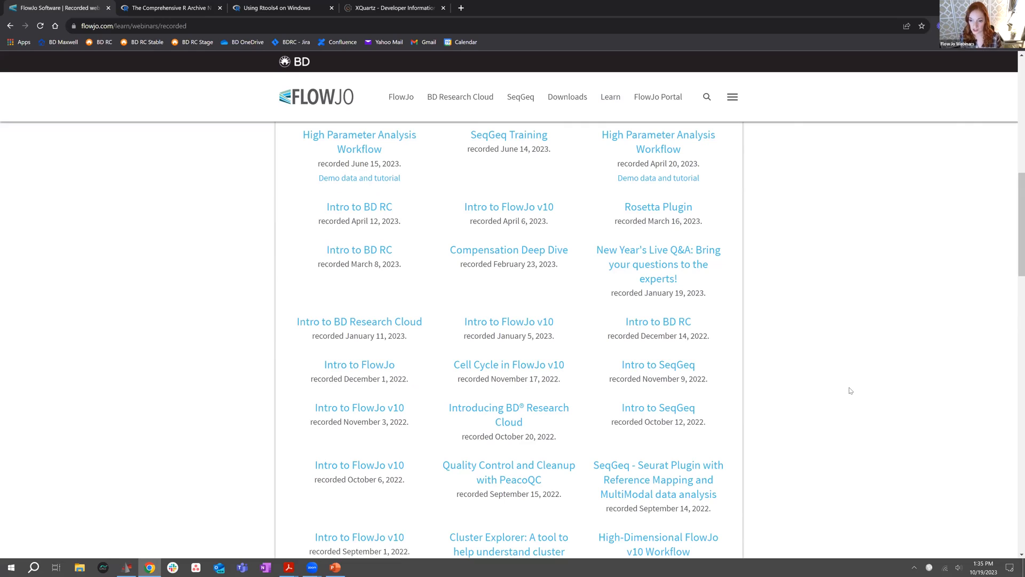
{"action": "scroll", "coordinate": [857, 406], "scroll_direction": "up", "scroll_amount": 3}
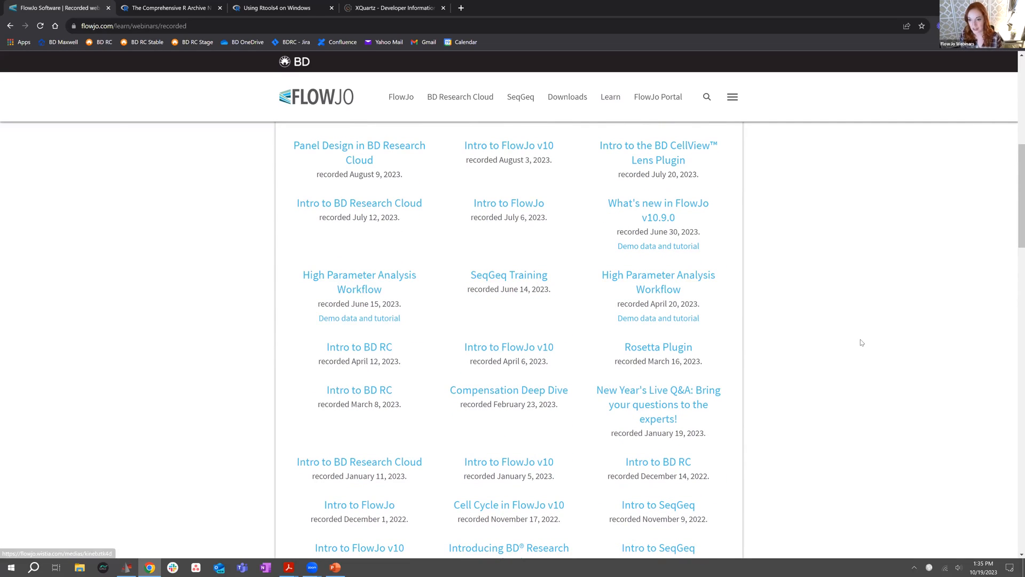
{"action": "scroll", "coordinate": [861, 343], "scroll_direction": "down", "scroll_amount": 7}
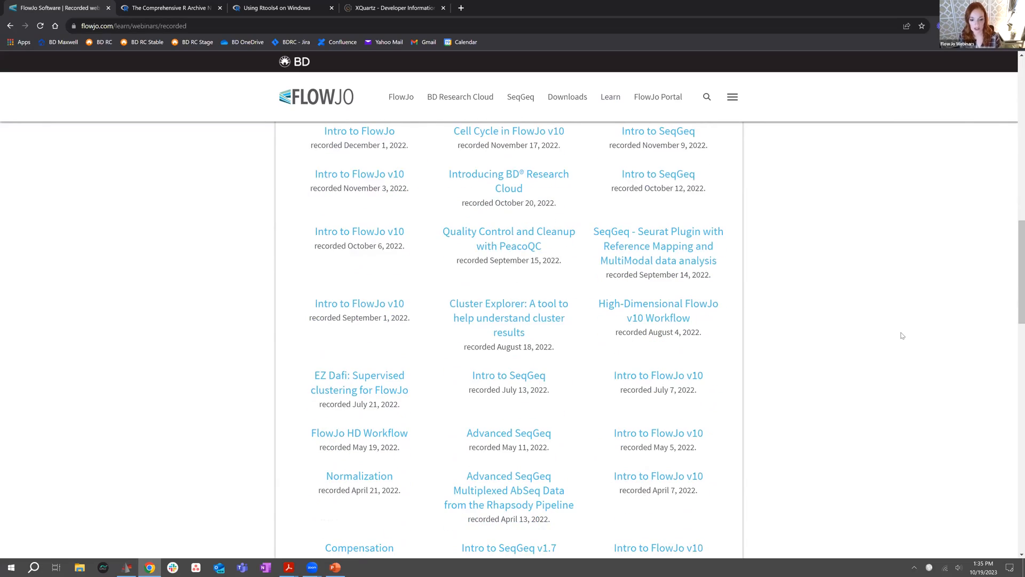
{"action": "scroll", "coordinate": [902, 335], "scroll_direction": "down", "scroll_amount": 3}
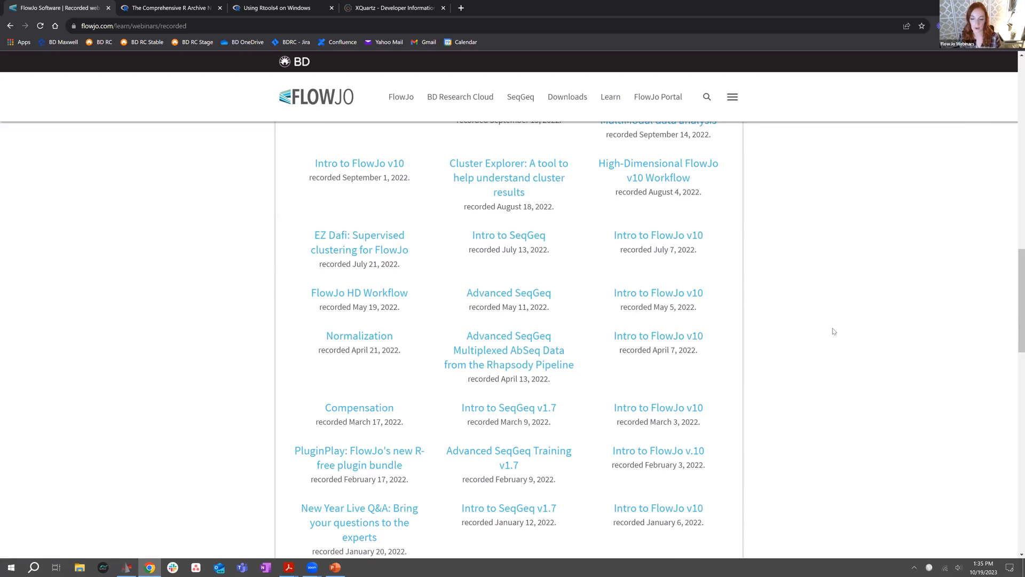
Open the Plugins page of the FlowJo software help and review its installation video and plugin type descriptions
{"action": "scroll", "coordinate": [831, 332], "scroll_direction": "up", "scroll_amount": 10}
{"action": "scroll", "coordinate": [830, 332], "scroll_direction": "up", "scroll_amount": 7}
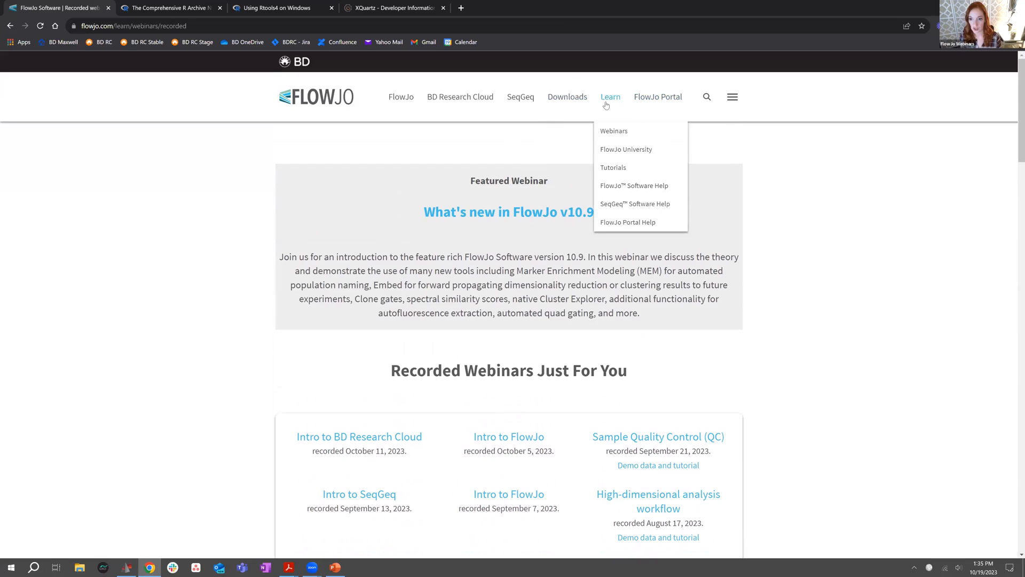
{"action": "left_click", "coordinate": [630, 185]}
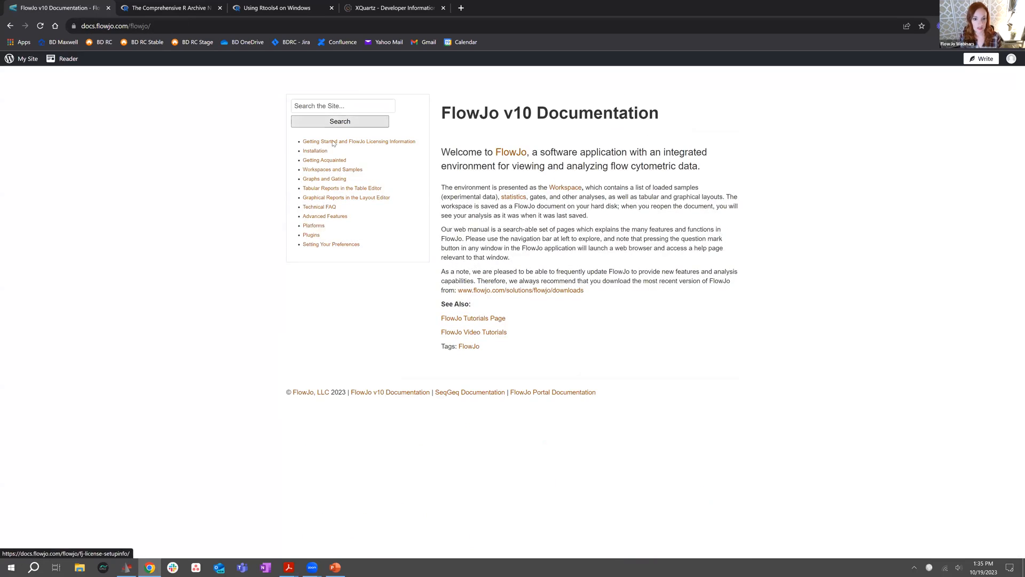
{"action": "left_click", "coordinate": [312, 236]}
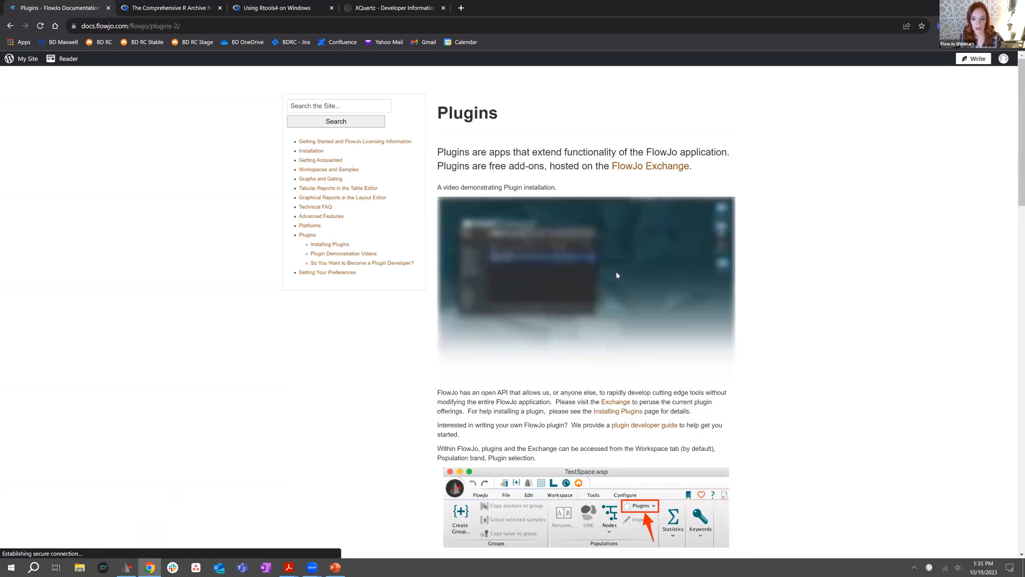
{"action": "scroll", "coordinate": [806, 285], "scroll_direction": "down", "scroll_amount": 1}
{"action": "scroll", "coordinate": [831, 357], "scroll_direction": "down", "scroll_amount": 3}
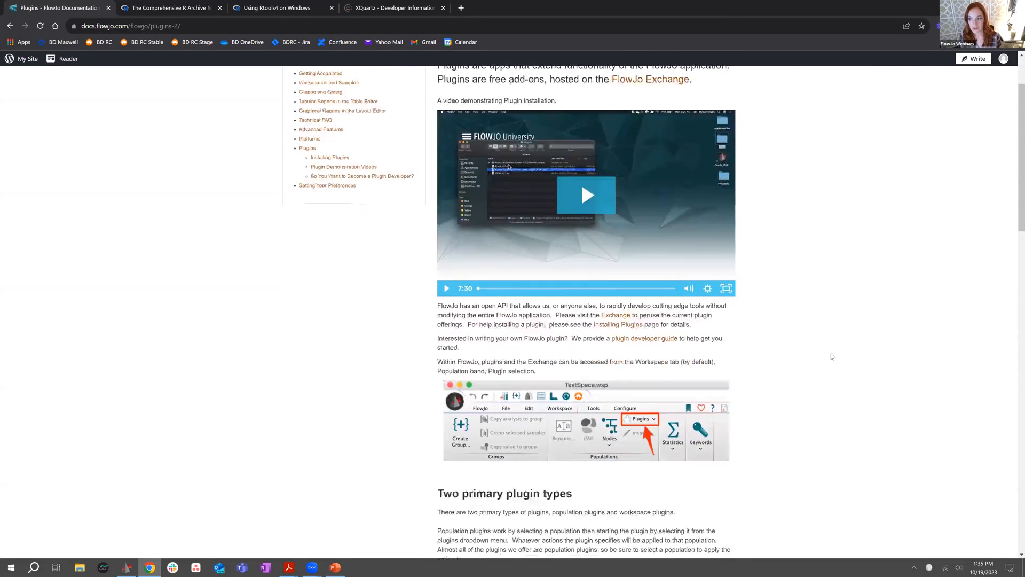
{"action": "scroll", "coordinate": [832, 357], "scroll_direction": "down", "scroll_amount": 10}
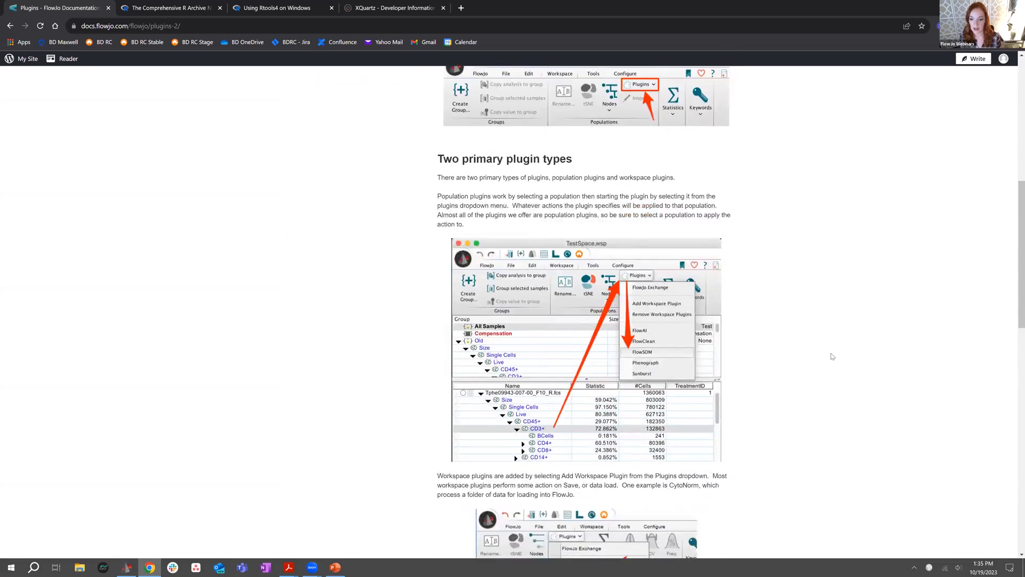
{"action": "scroll", "coordinate": [831, 357], "scroll_direction": "up", "scroll_amount": 14}
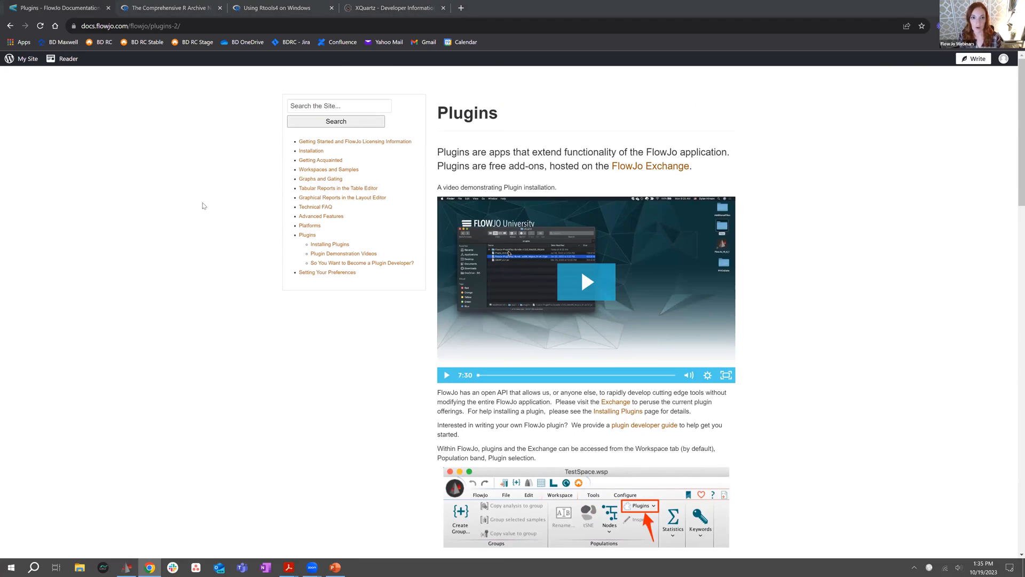
View the CRAN download page and review the Rtools4 installation instructions, highlighting the section on putting Rtools on the PATH
{"action": "left_click", "coordinate": [151, 3]}
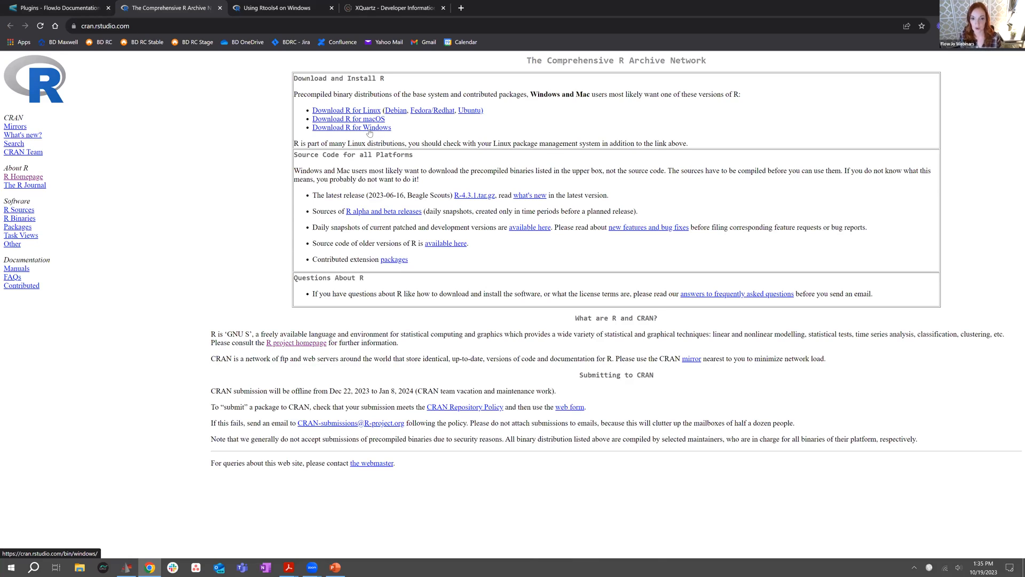
{"action": "left_click", "coordinate": [282, 6]}
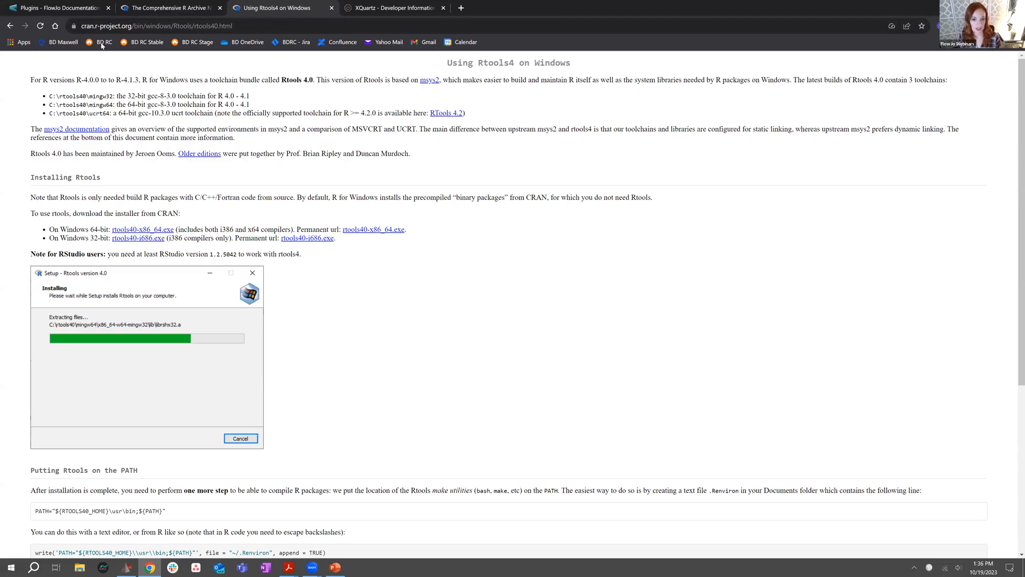
{"action": "scroll", "coordinate": [150, 186], "scroll_direction": "down", "scroll_amount": 2}
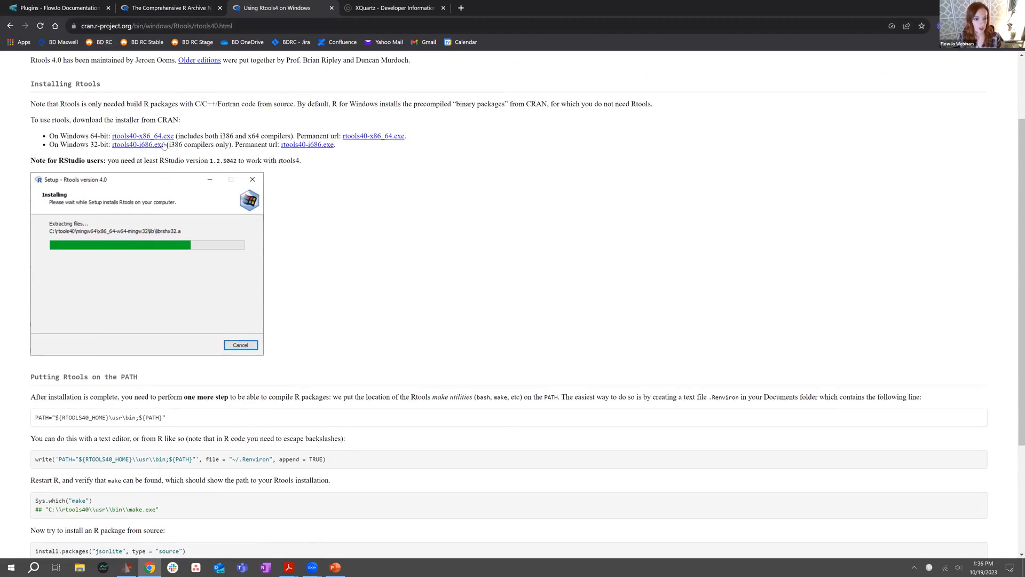
{"action": "scroll", "coordinate": [464, 287], "scroll_direction": "down", "scroll_amount": 3}
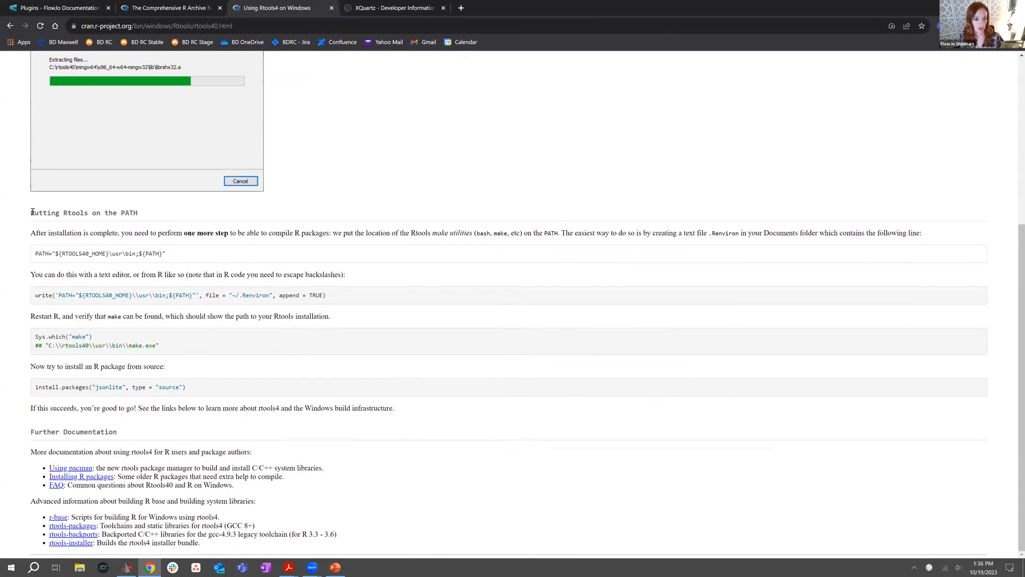
{"action": "left_click_drag", "start_coordinate": [32, 212], "coordinate": [137, 213]}
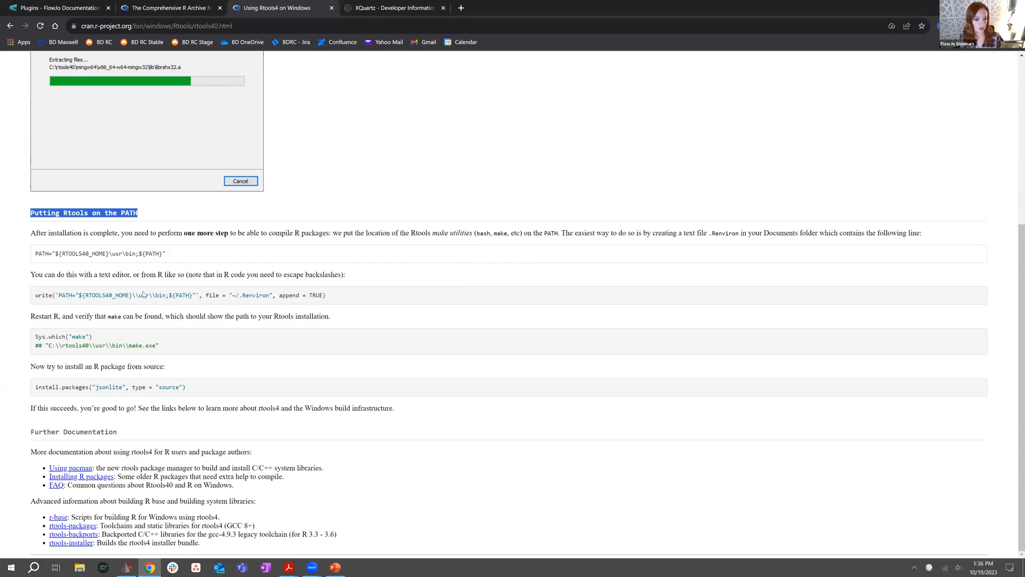
{"action": "left_click_drag", "start_coordinate": [366, 302], "coordinate": [39, 300]}
{"action": "left_click", "coordinate": [36, 301]}
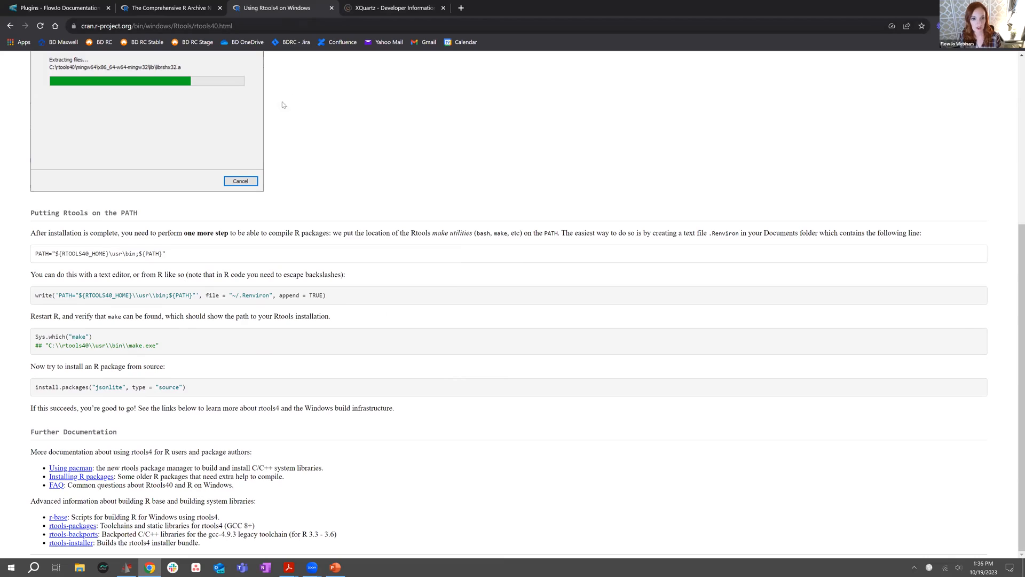
Bring up the XQuartz developer information page and minimize the browser
{"action": "left_click", "coordinate": [378, 15]}
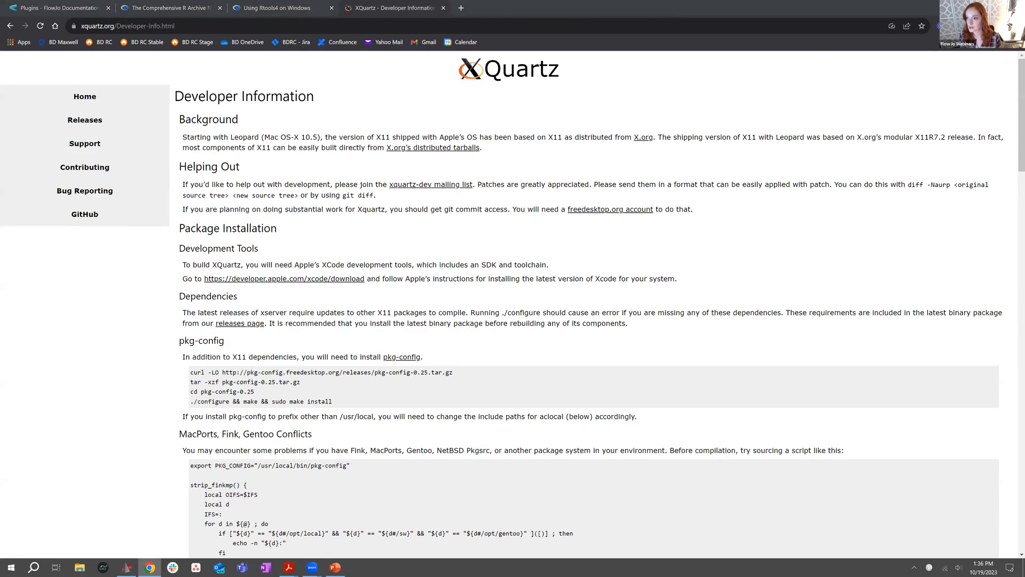
{"action": "left_click", "coordinate": [966, 7]}
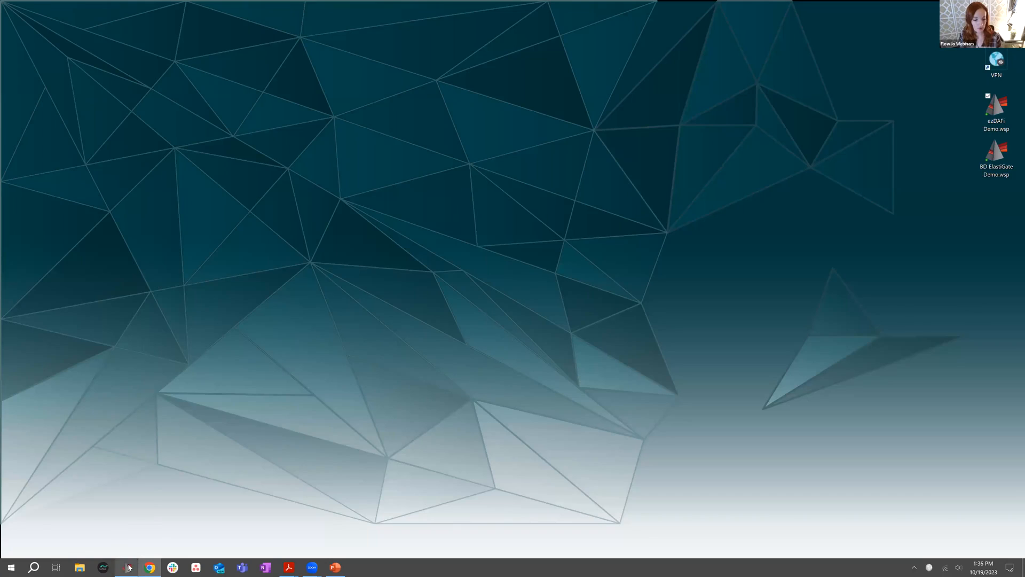
Switch to the FlowJo workspace and review the R path and plugin folder in the Diagnostics preferences, closing them without changes
{"action": "mouse_move", "coordinate": [127, 566]}
{"action": "left_click", "coordinate": [130, 530]}
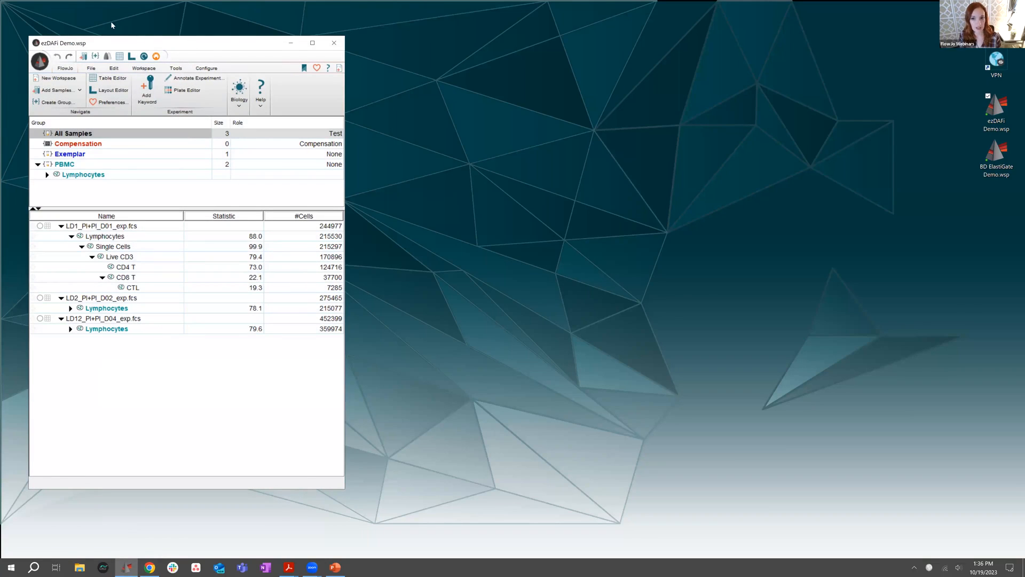
{"action": "left_click", "coordinate": [318, 72]}
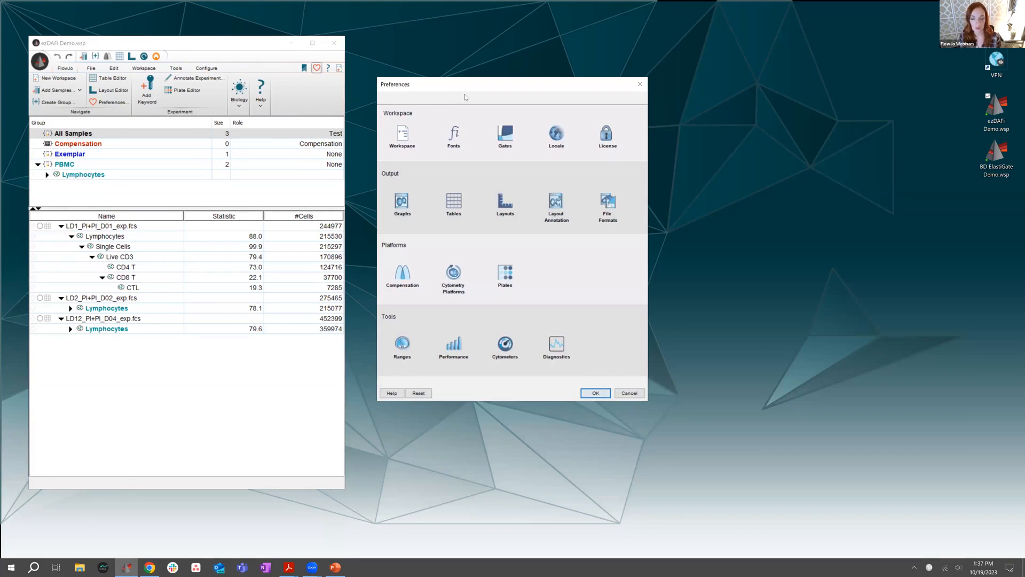
{"action": "left_click_drag", "start_coordinate": [464, 97], "coordinate": [492, 84]}
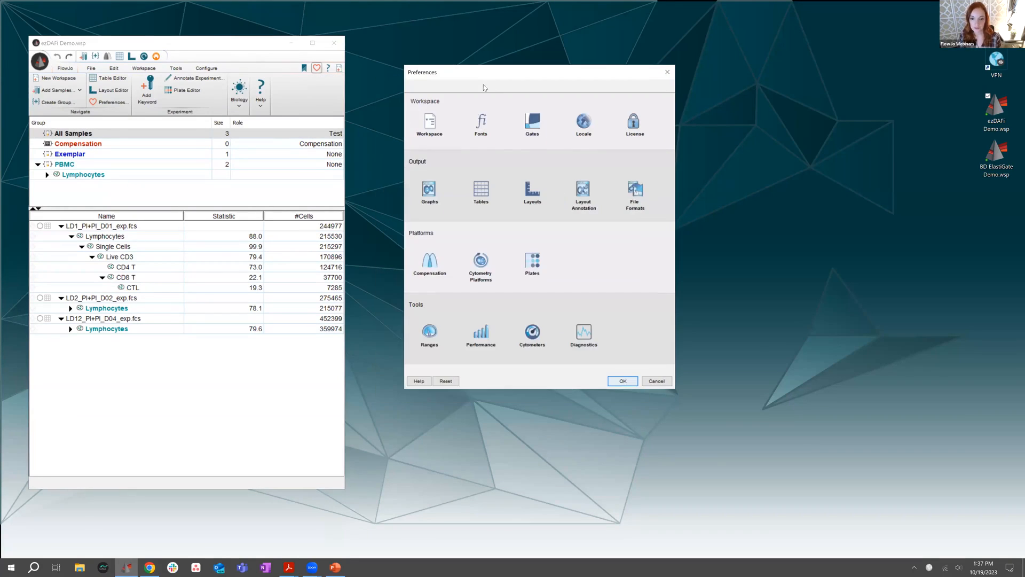
{"action": "left_click", "coordinate": [578, 347]}
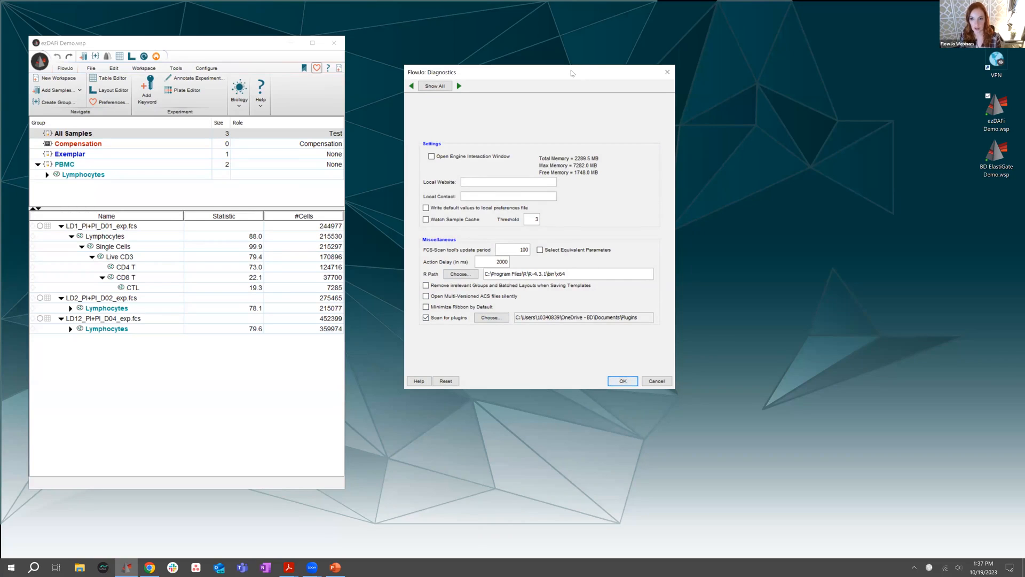
{"action": "left_click_drag", "start_coordinate": [574, 73], "coordinate": [560, 67]}
{"action": "left_click", "coordinate": [645, 375]}
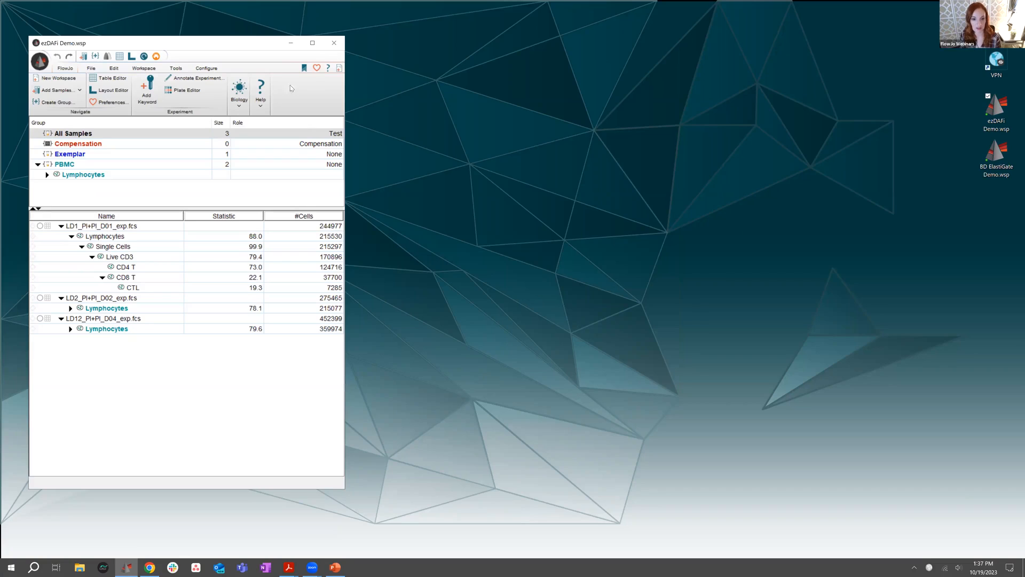
{"action": "left_click_drag", "start_coordinate": [268, 44], "coordinate": [276, 44]}
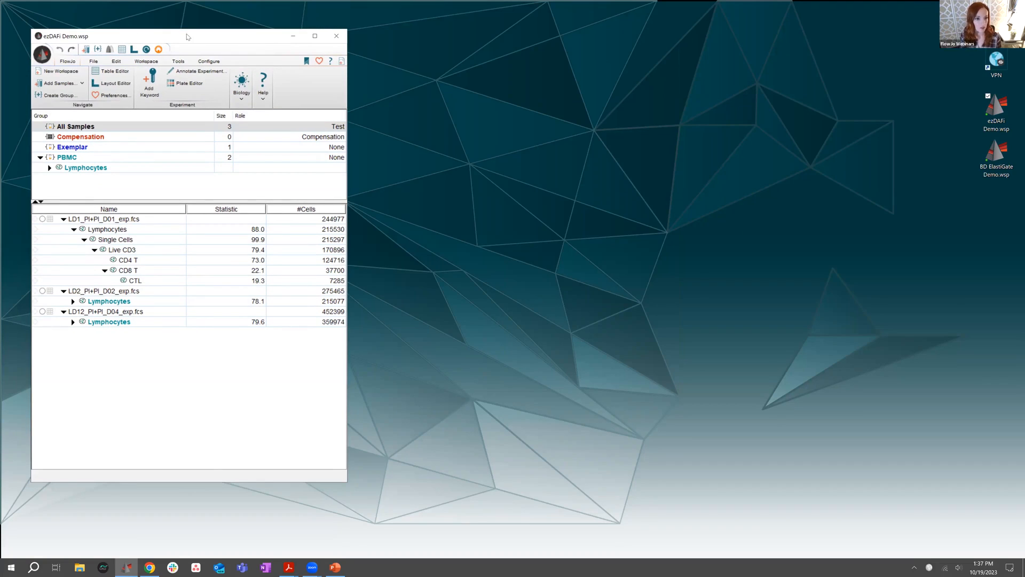
{"action": "left_click_drag", "start_coordinate": [187, 36], "coordinate": [187, 40]}
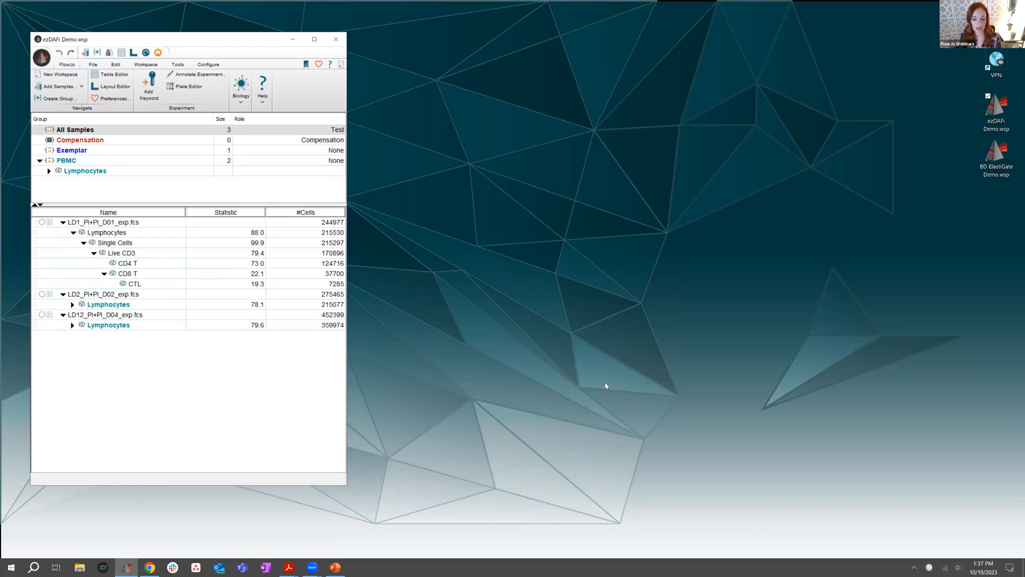
{"action": "left_click", "coordinate": [1001, 76]}
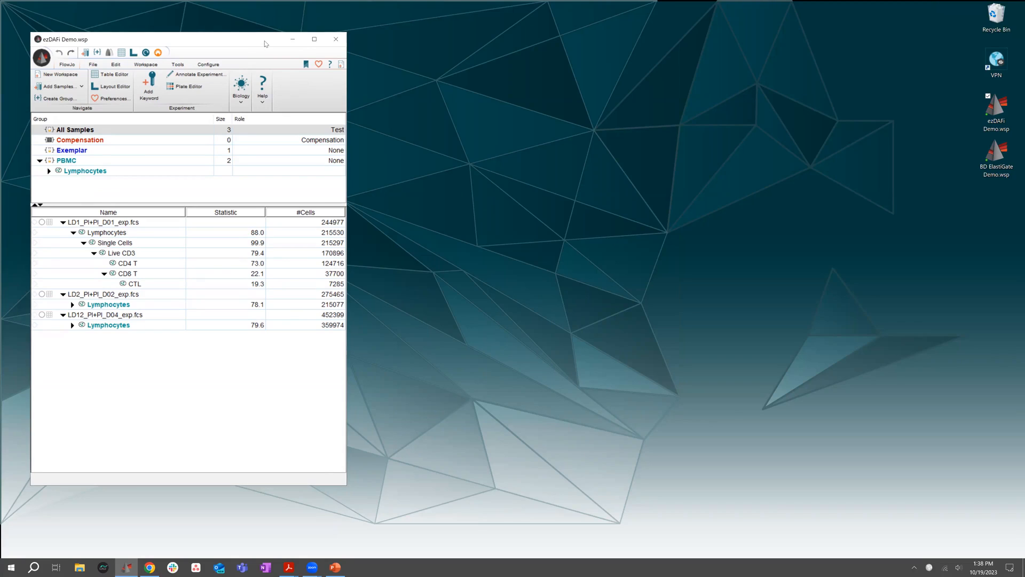
{"action": "left_click_drag", "start_coordinate": [260, 38], "coordinate": [272, 23]}
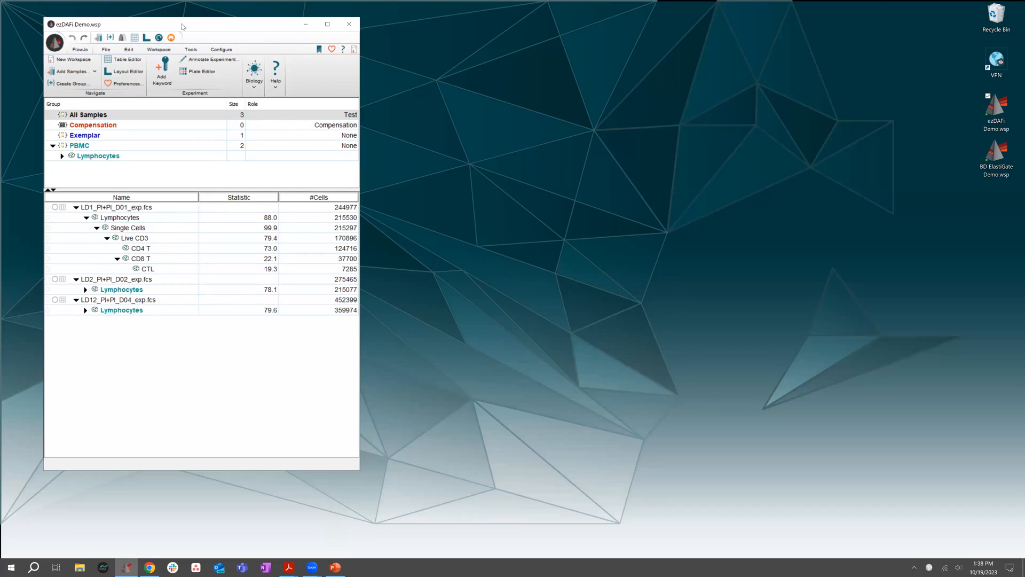
{"action": "left_click_drag", "start_coordinate": [181, 30], "coordinate": [178, 41]}
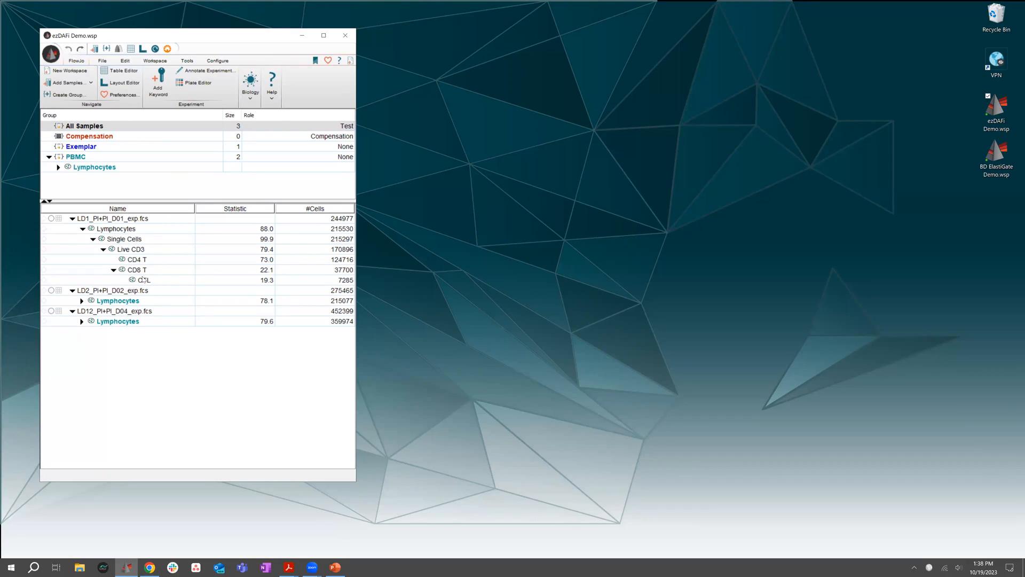
Expand the Lymphocytes gating trees of samples LD2 and LD12, and open the LD1 sample's Single Cells plot beside the workspace
{"action": "left_click", "coordinate": [82, 300]}
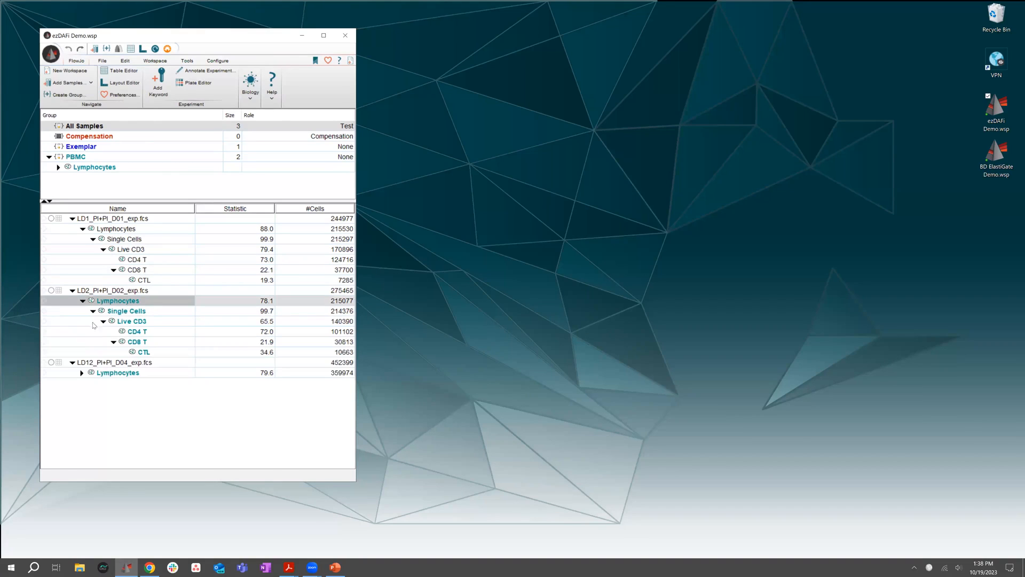
{"action": "left_click", "coordinate": [82, 373]}
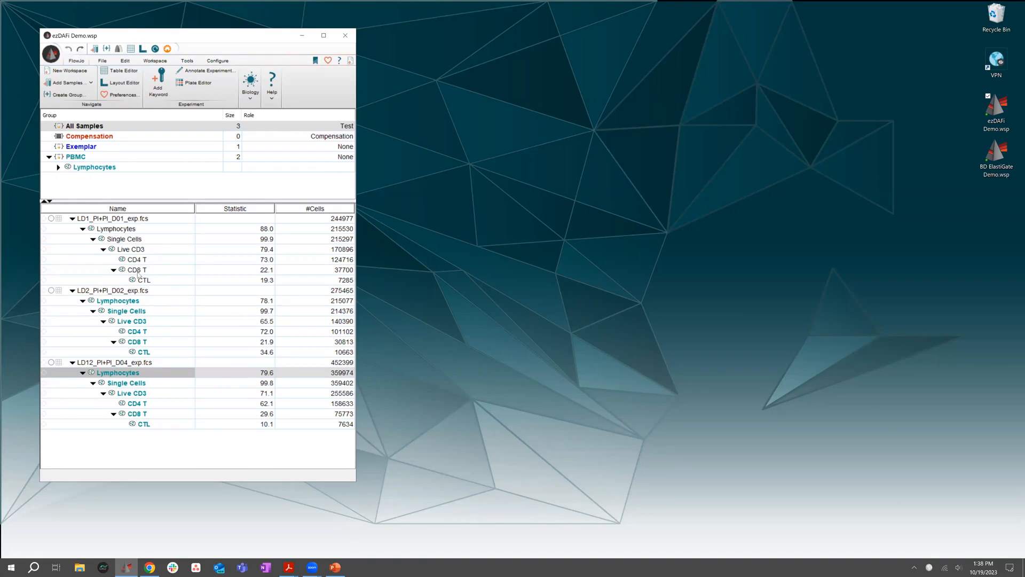
{"action": "left_click", "coordinate": [127, 242]}
{"action": "double_click", "coordinate": [127, 241]}
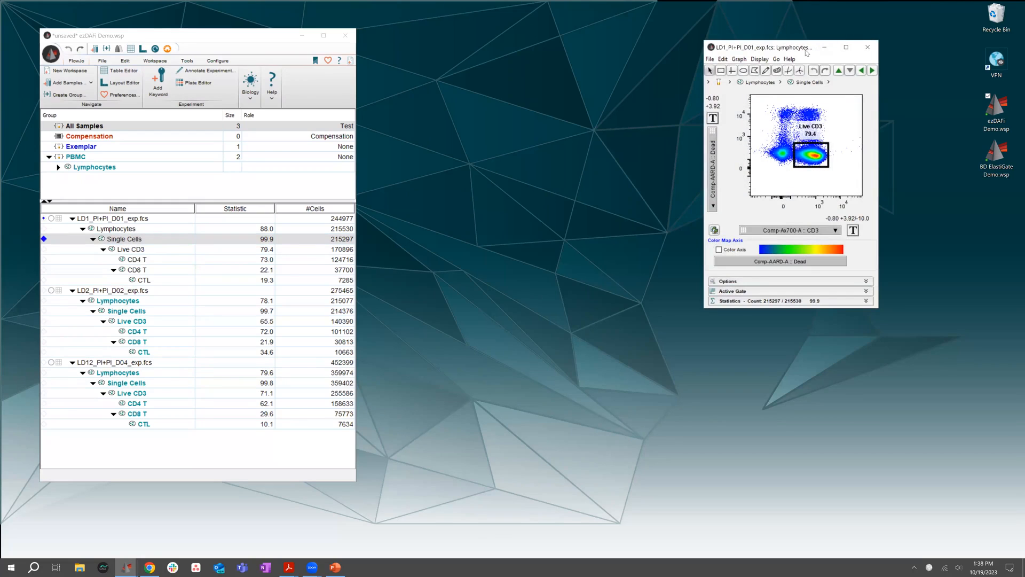
{"action": "left_click_drag", "start_coordinate": [801, 48], "coordinate": [491, 114]}
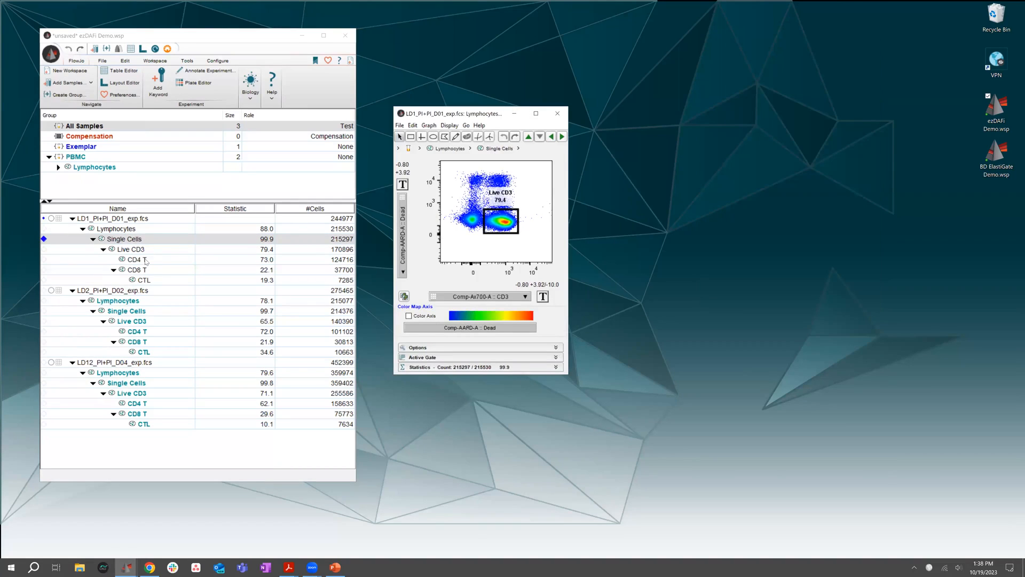
Open the Live CD3 plot from the Single Cells plot, and inspect the CD4 T population in its own graph window before closing it
{"action": "double_click", "coordinate": [145, 260]}
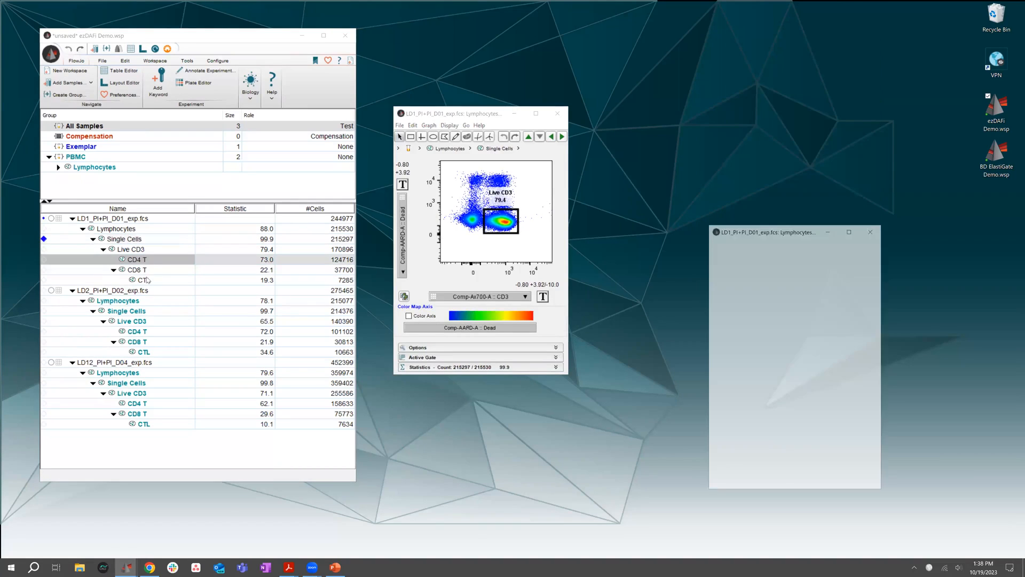
{"action": "left_click", "coordinate": [872, 230]}
{"action": "left_click", "coordinate": [498, 218]}
{"action": "double_click", "coordinate": [497, 218]}
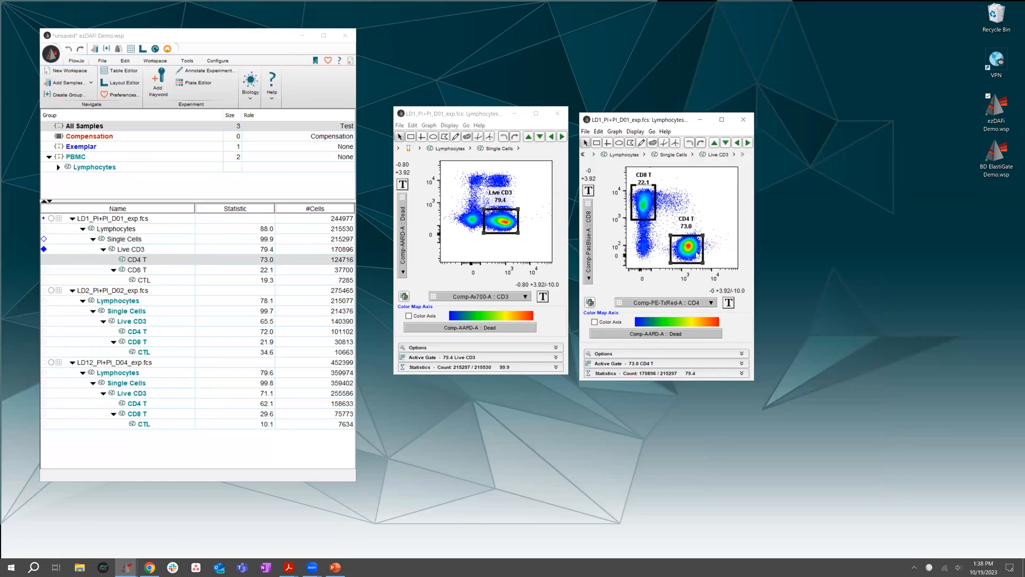
{"action": "double_click", "coordinate": [687, 247]}
{"action": "left_click_drag", "start_coordinate": [775, 234], "coordinate": [817, 119]}
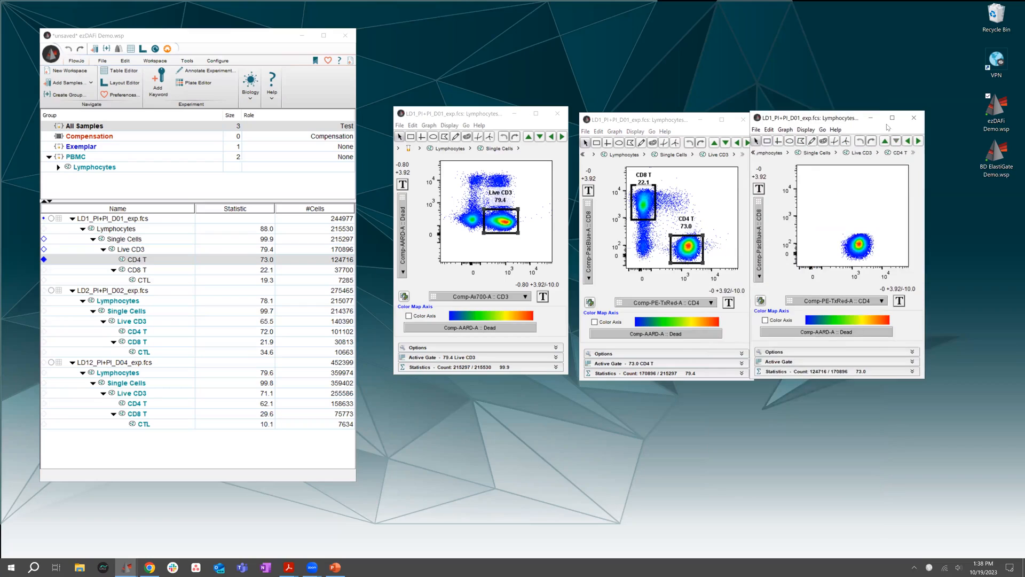
{"action": "left_click", "coordinate": [915, 118]}
Open the CD8 T population to examine its CTL gate, and close all the graph windows
{"action": "left_click", "coordinate": [641, 208]}
{"action": "double_click", "coordinate": [641, 207]}
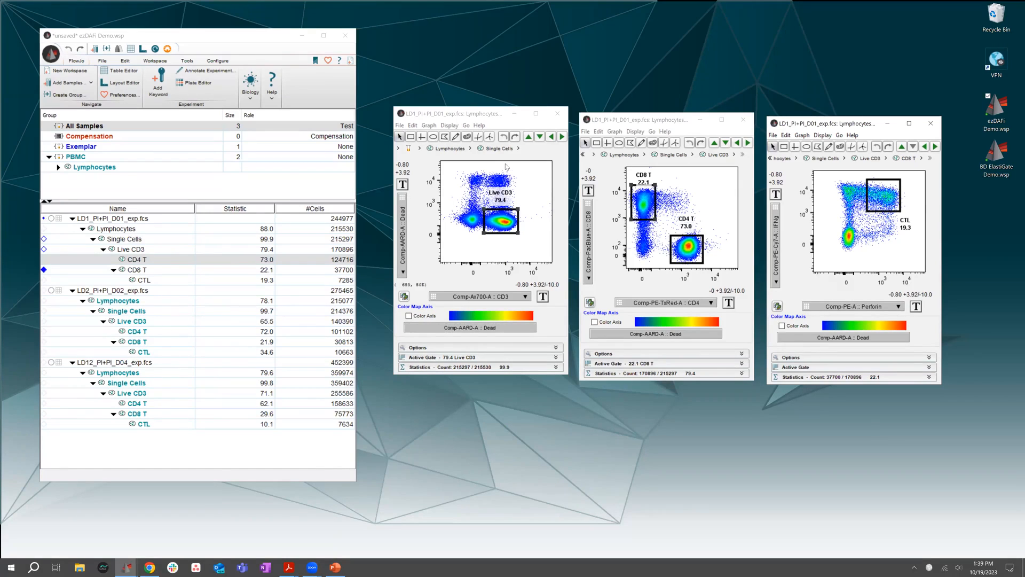
{"action": "left_click", "coordinate": [557, 114]}
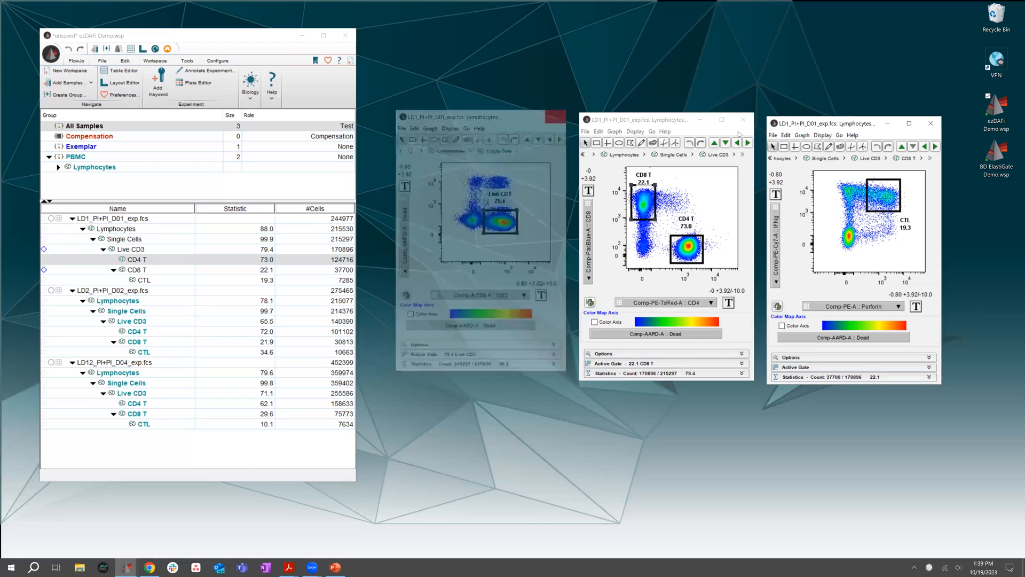
{"action": "left_click", "coordinate": [743, 120]}
{"action": "left_click", "coordinate": [929, 124]}
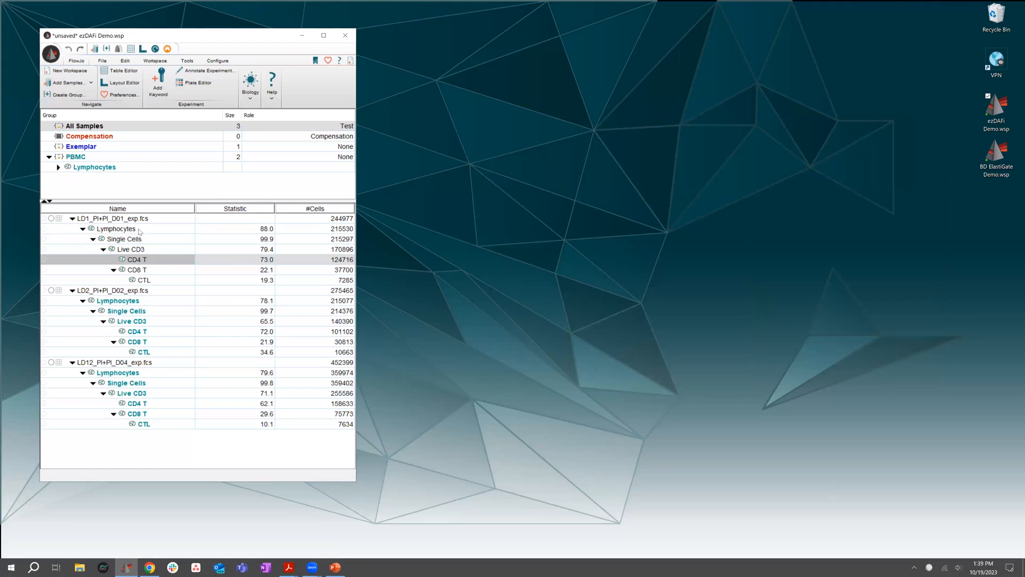
Expand the PBMC group's Lymphocytes hierarchy down to CTL and enlarge the group pane to fit the whole tree
{"action": "left_click", "coordinate": [91, 148]}
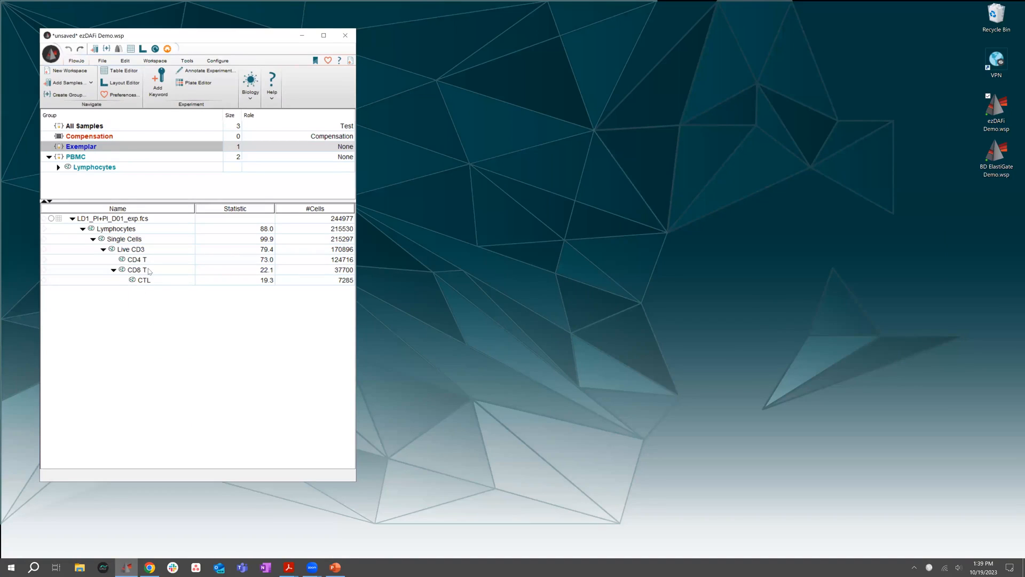
{"action": "left_click", "coordinate": [90, 158]}
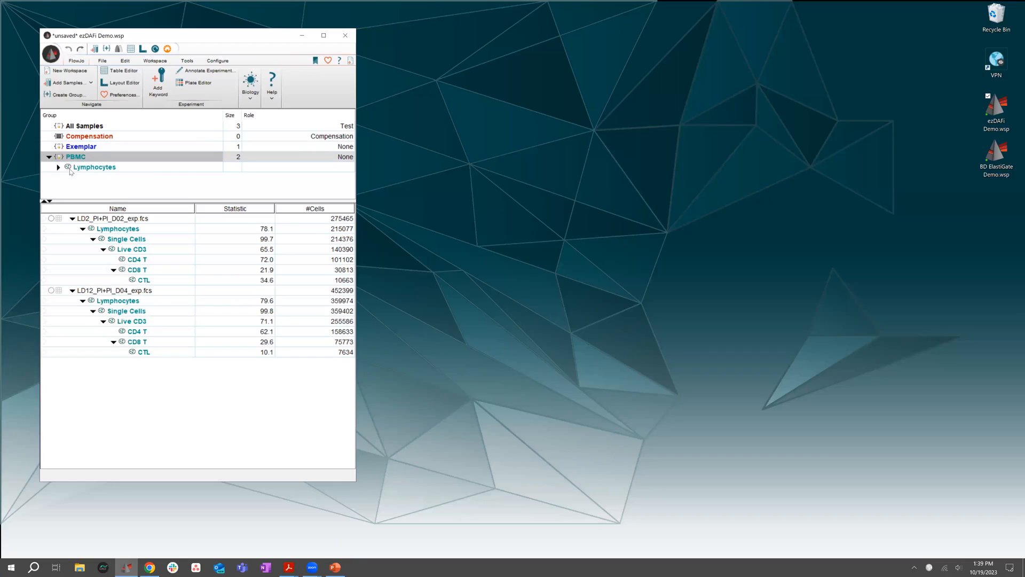
{"action": "left_click", "coordinate": [59, 167]}
{"action": "left_click", "coordinate": [73, 149]}
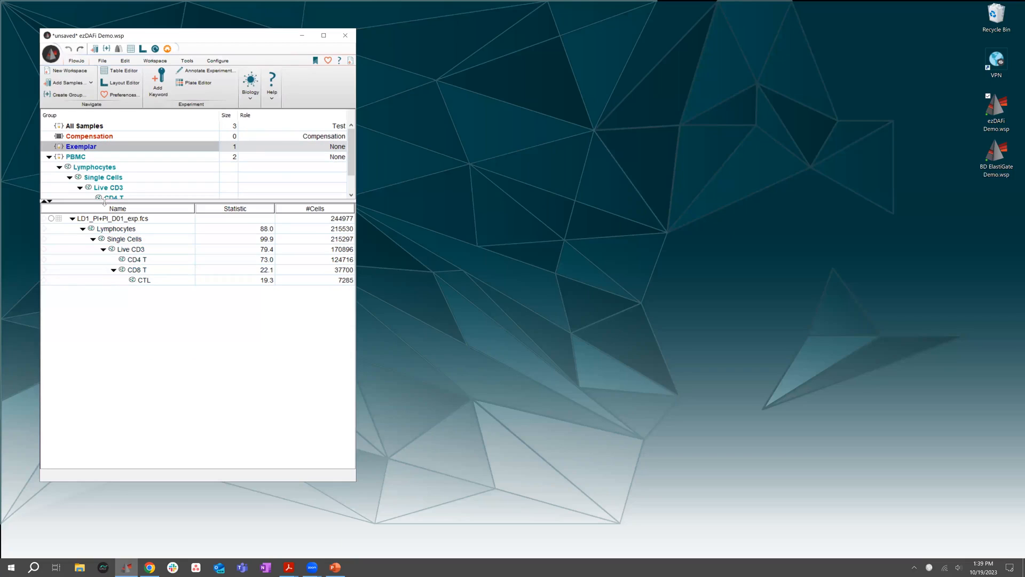
{"action": "left_click_drag", "start_coordinate": [106, 201], "coordinate": [107, 231]}
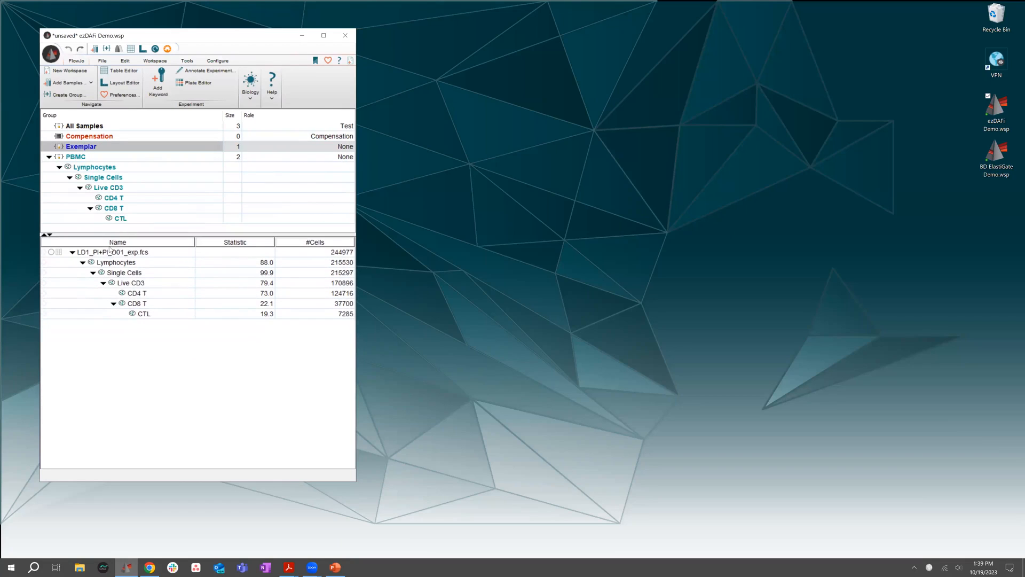
Compare the samples and gating hierarchies of the Exemplar and PBMC groups by switching between them
{"action": "left_click", "coordinate": [82, 158]}
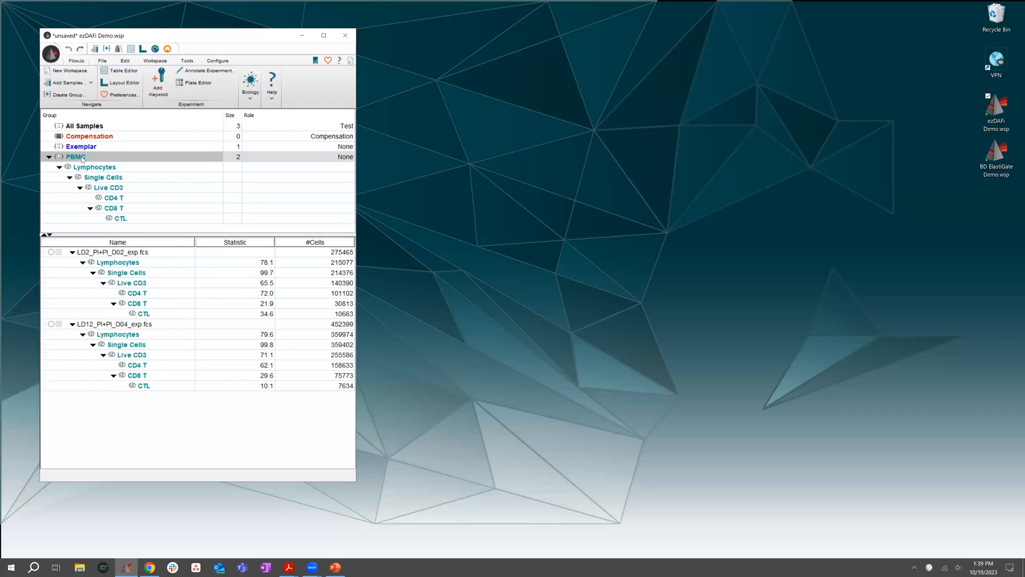
{"action": "left_click", "coordinate": [97, 148]}
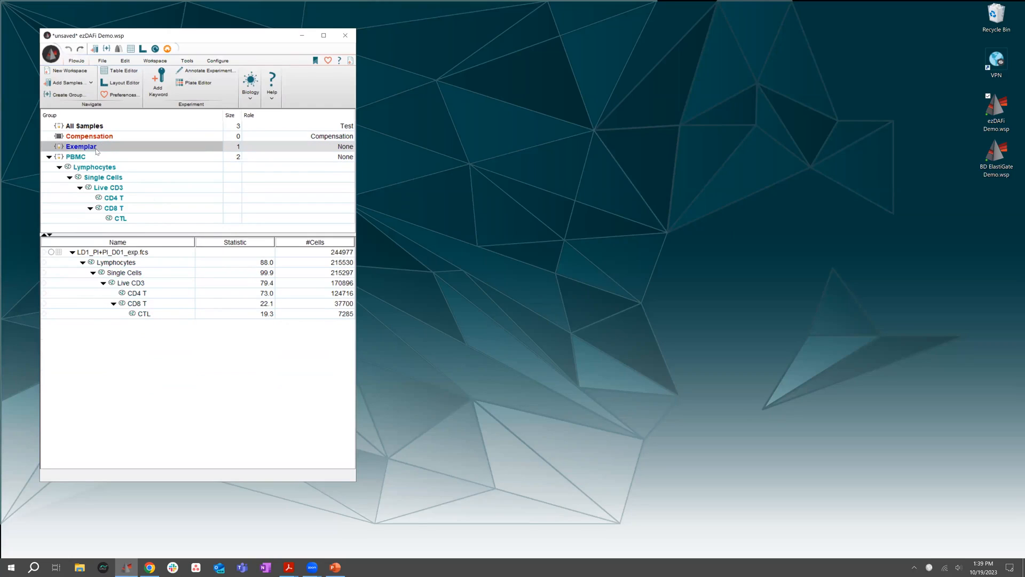
{"action": "left_click", "coordinate": [92, 159]}
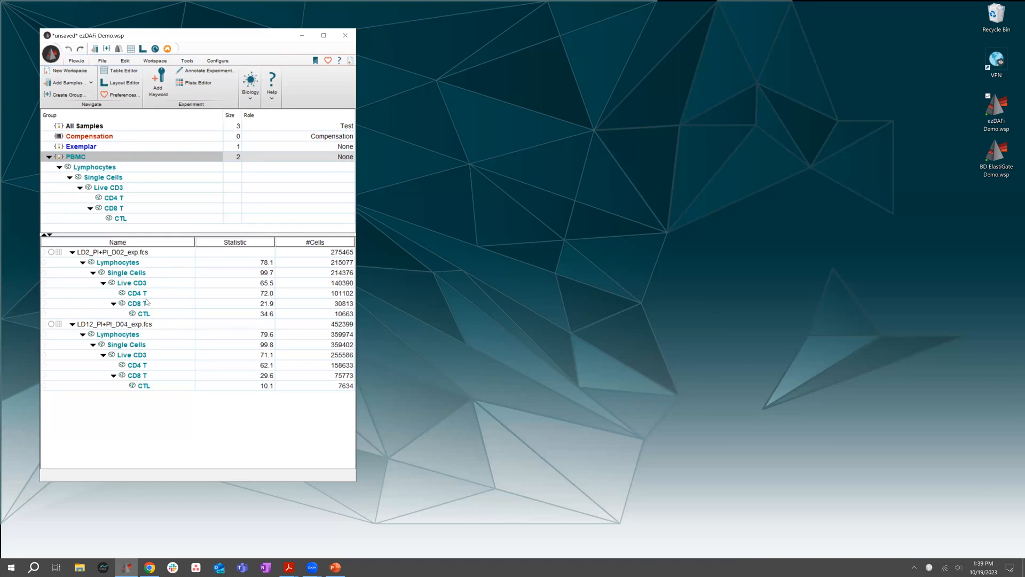
{"action": "left_click", "coordinate": [76, 148]}
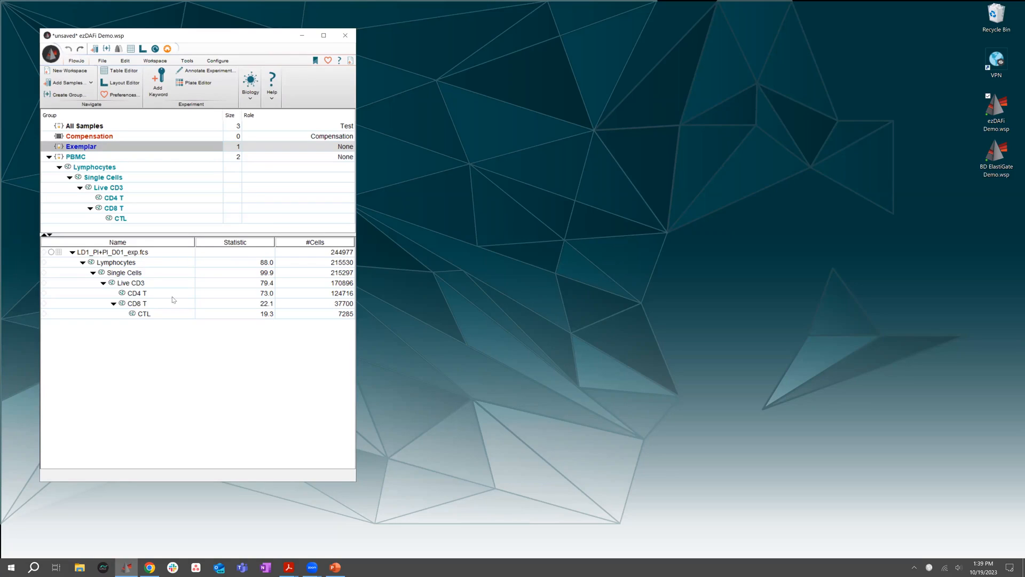
{"action": "left_click", "coordinate": [88, 157]}
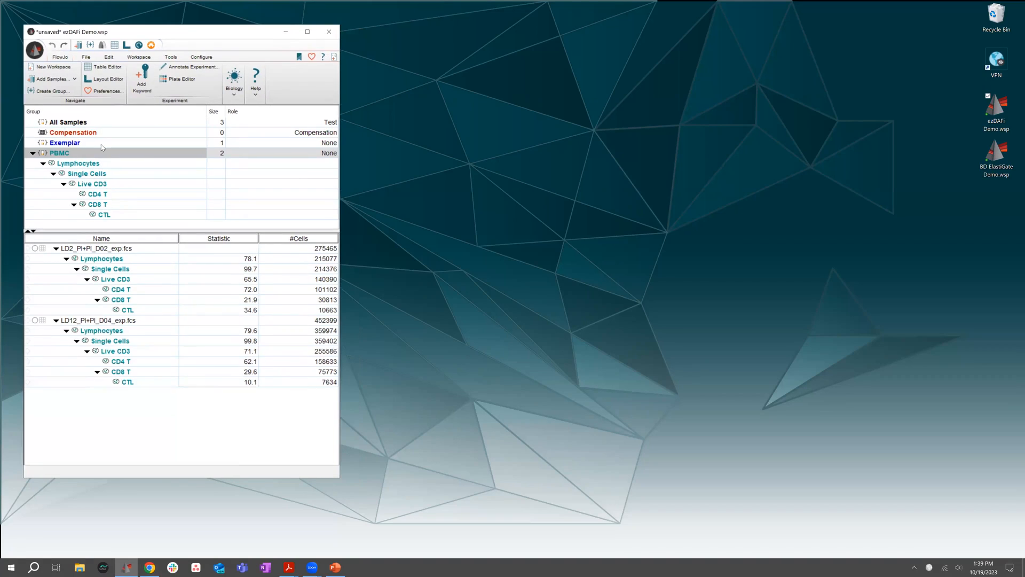
{"action": "left_click", "coordinate": [101, 143]}
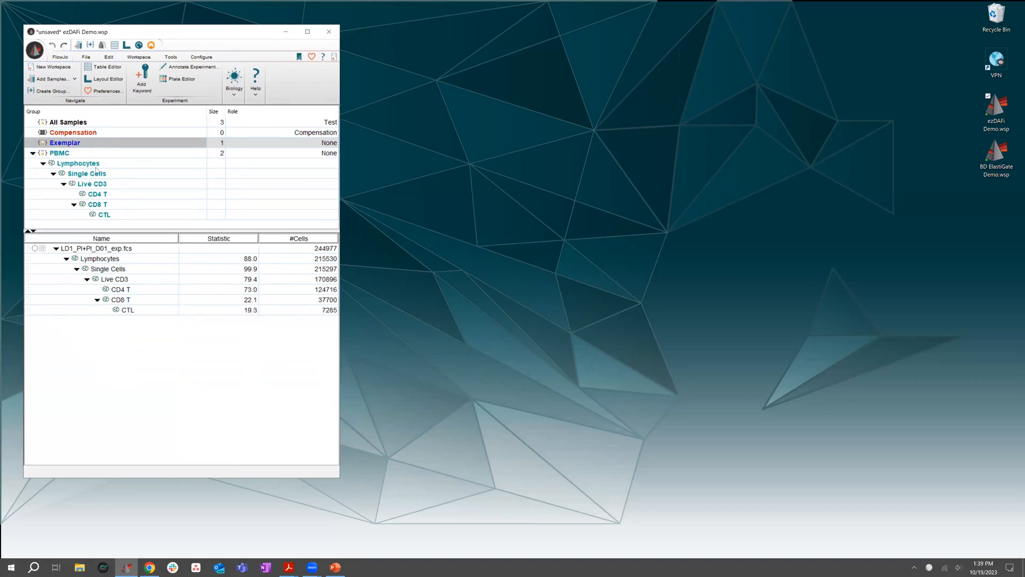
{"action": "left_click", "coordinate": [76, 153]}
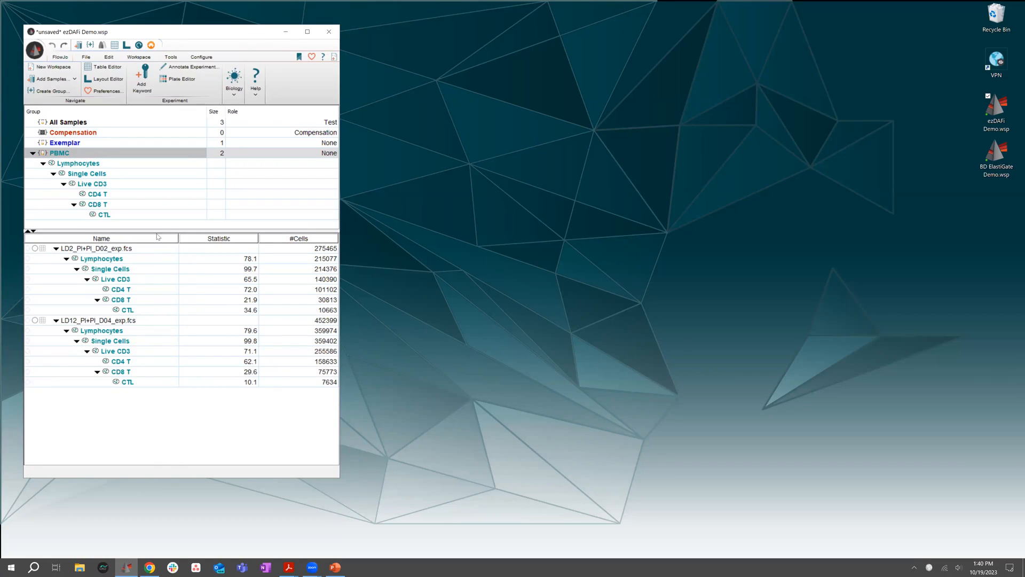
{"action": "left_click_drag", "start_coordinate": [156, 231], "coordinate": [156, 227]}
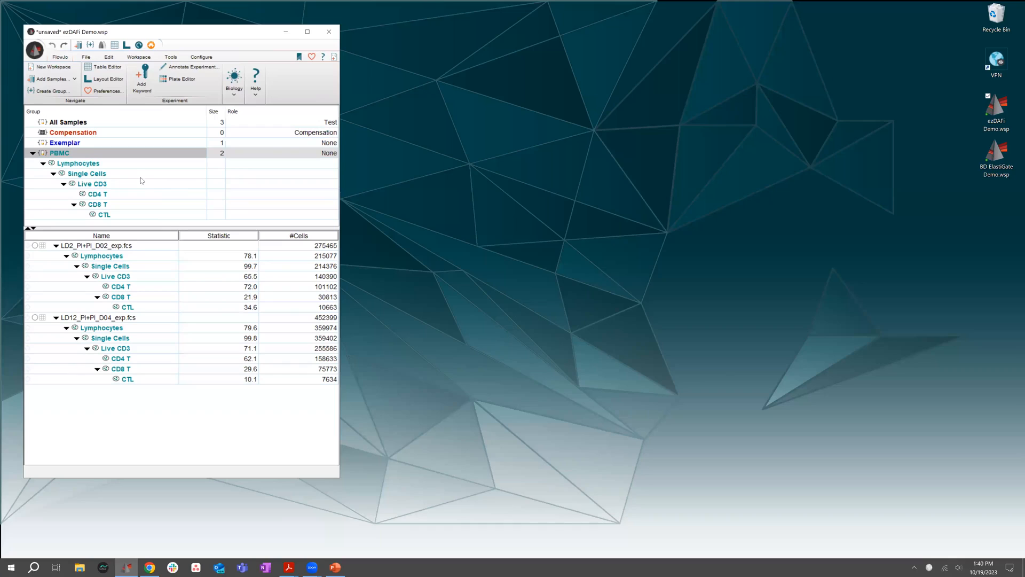
Select the Exemplar group and save the workspace
{"action": "left_click", "coordinate": [83, 142]}
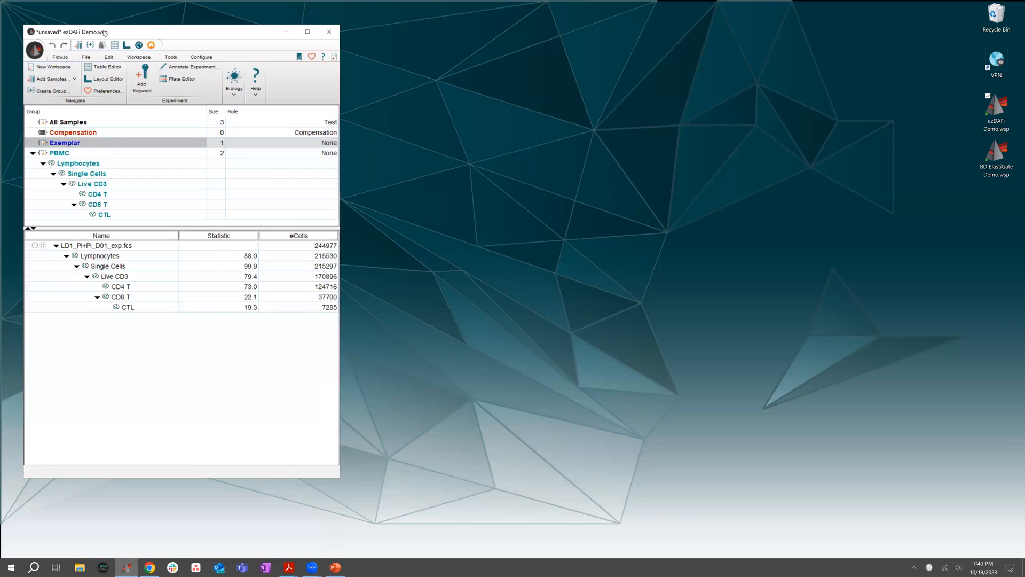
{"action": "left_click", "coordinate": [33, 50]}
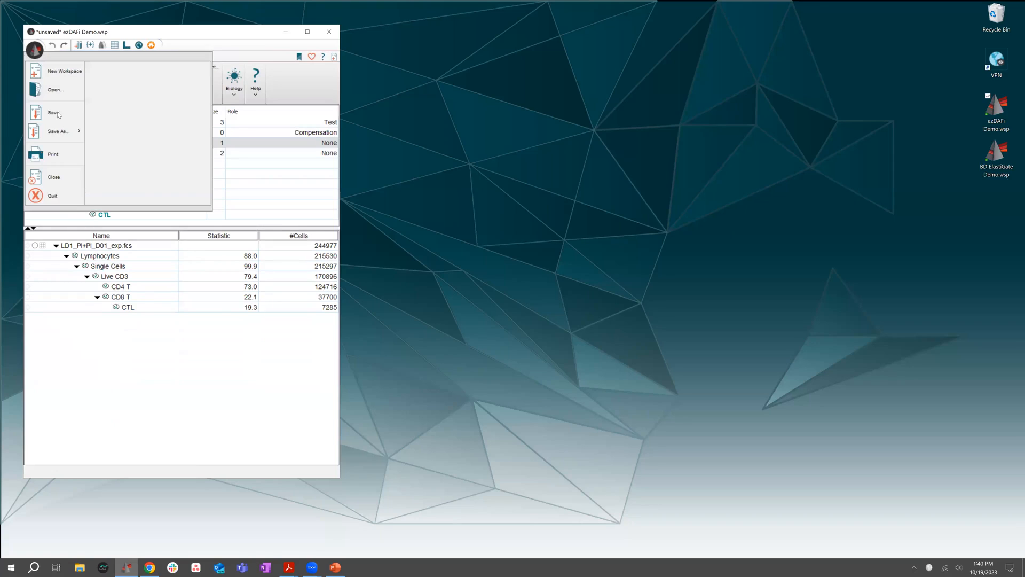
{"action": "left_click", "coordinate": [56, 119]}
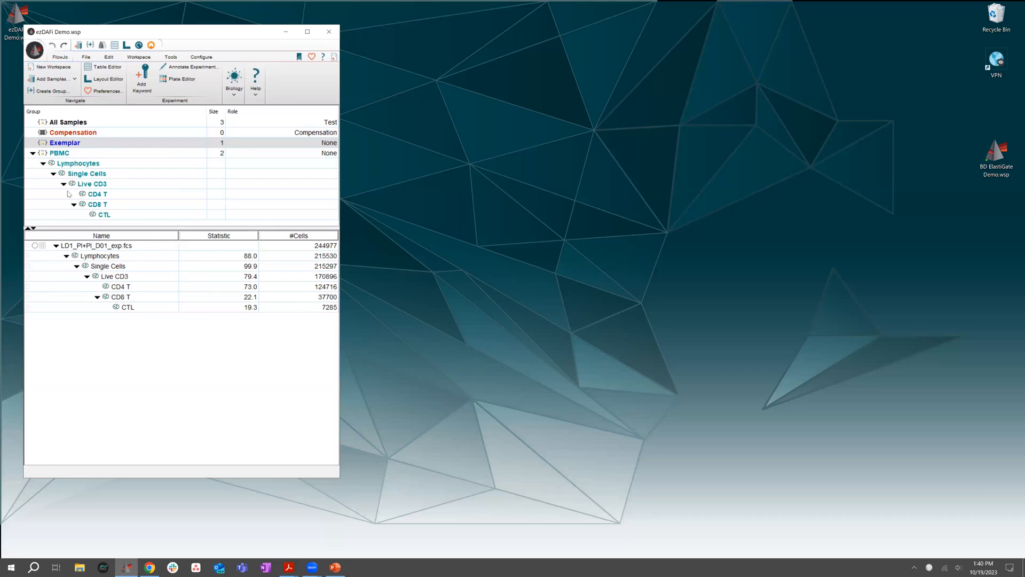
Start the EzDAFi plugin on the Live CD3 population of the Exemplar sample
{"action": "left_click", "coordinate": [115, 277]}
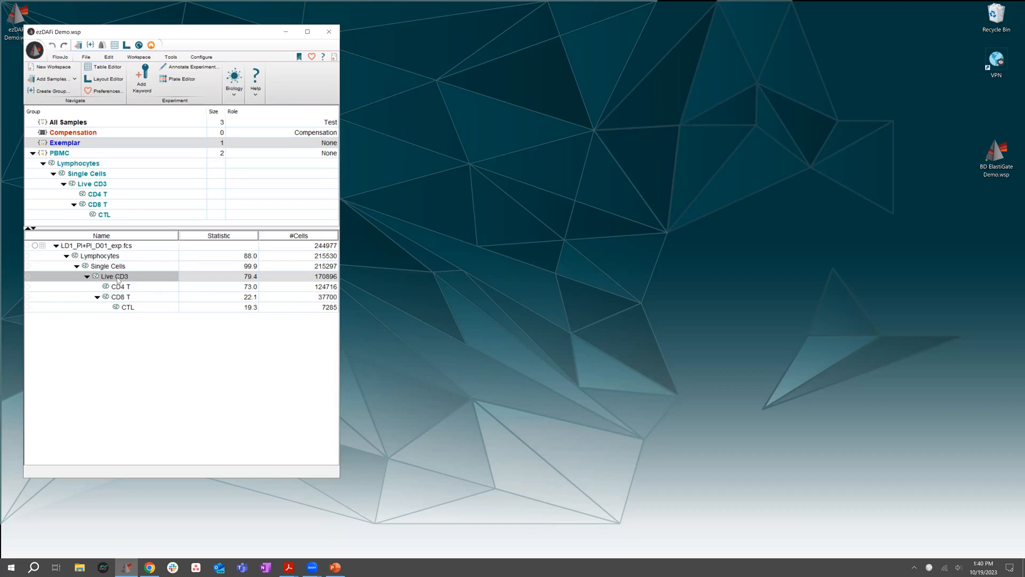
{"action": "left_click", "coordinate": [138, 57]}
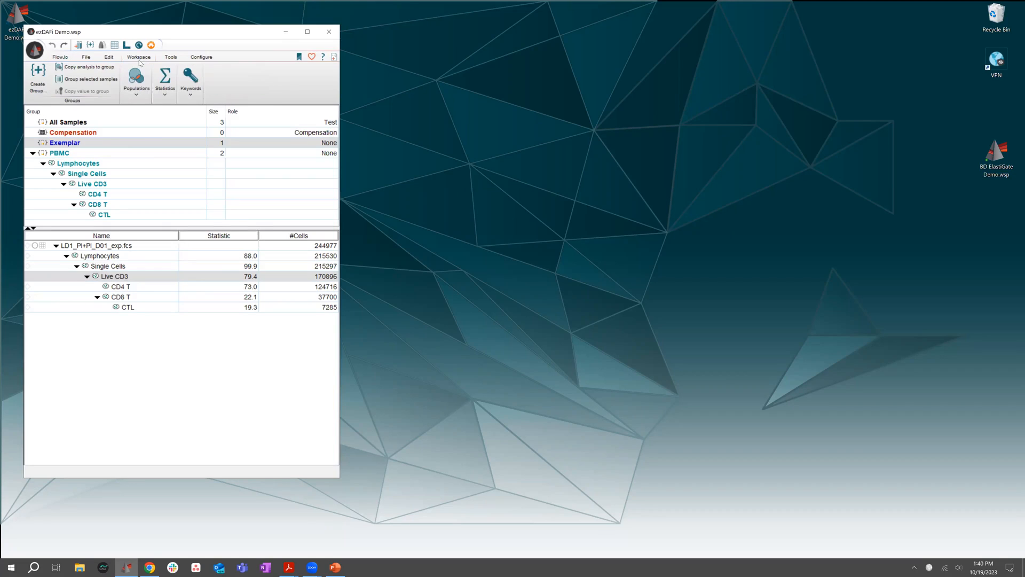
{"action": "left_click", "coordinate": [129, 98]}
{"action": "left_click", "coordinate": [277, 135]}
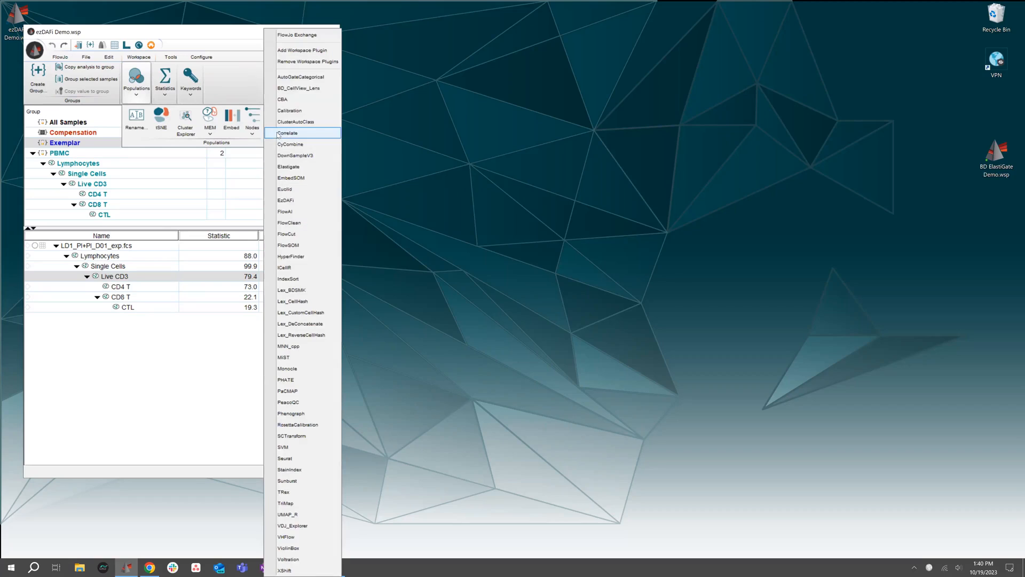
{"action": "left_click", "coordinate": [287, 204]}
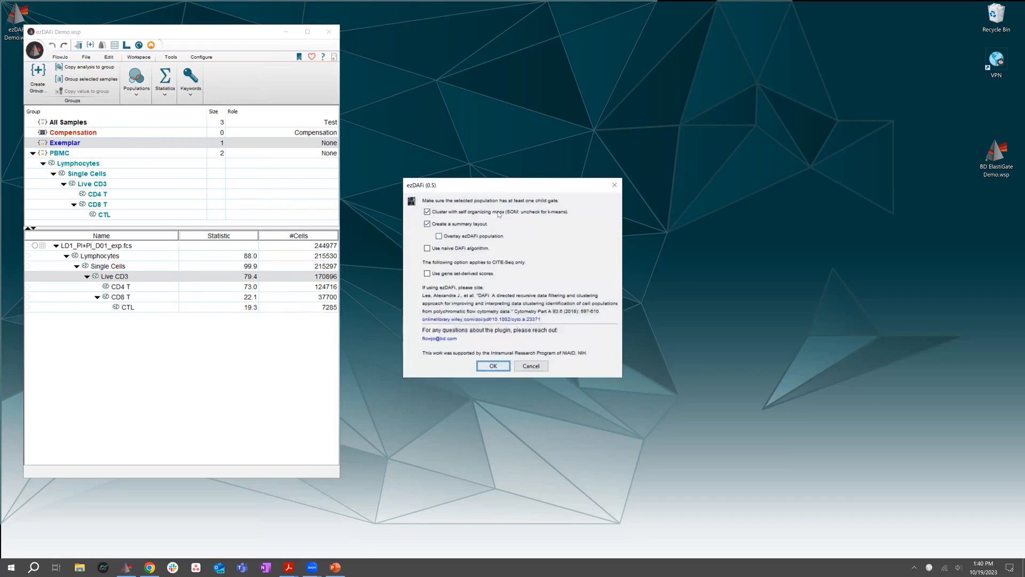
Run ezDAFi with self organizing map clustering, a summary layout and the ezDAFi population overlay, leaving the naive DAFi algorithm off
{"action": "left_click_drag", "start_coordinate": [503, 181], "coordinate": [492, 140]}
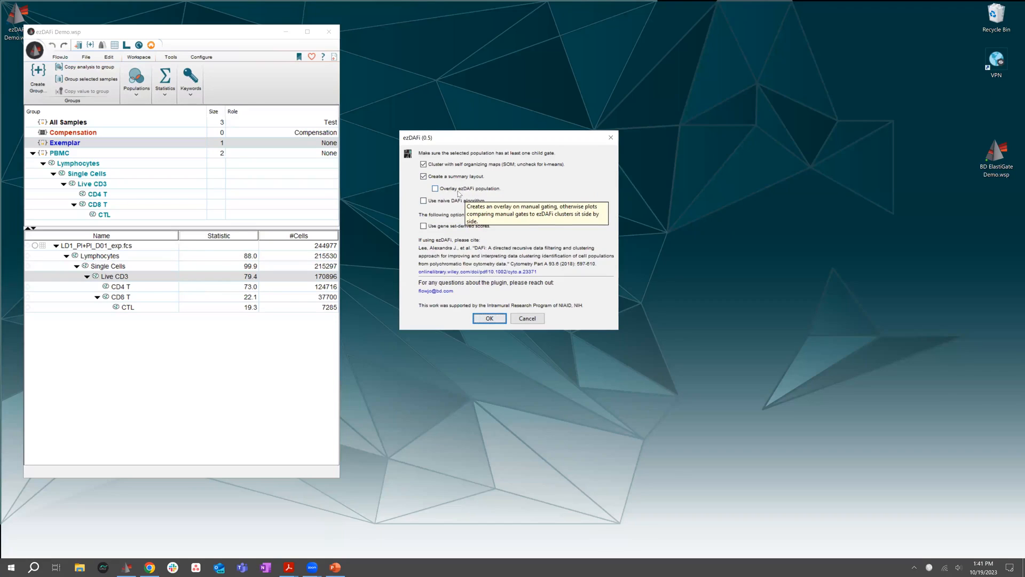
{"action": "left_click", "coordinate": [437, 190]}
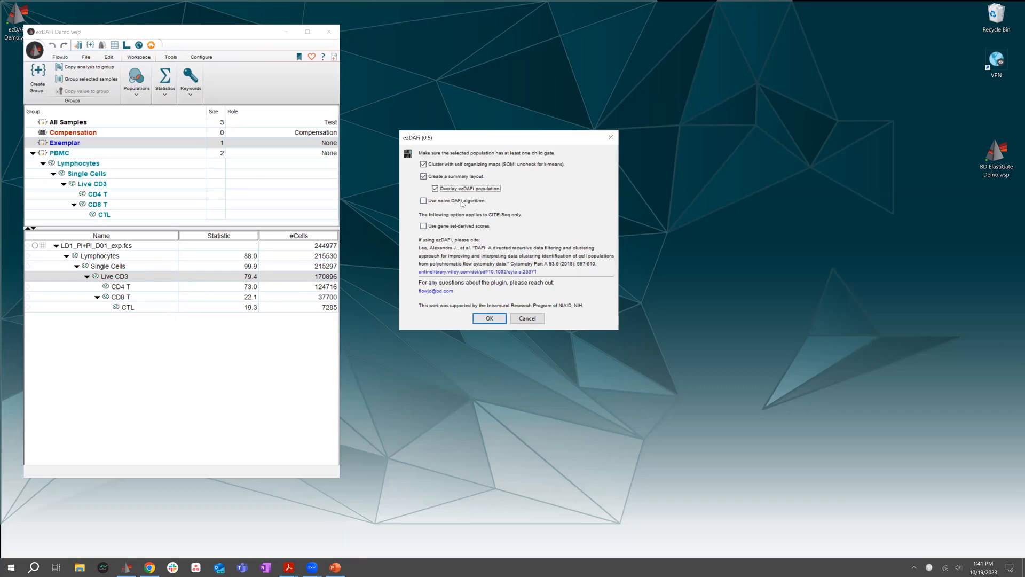
{"action": "mouse_move", "coordinate": [462, 204]}
{"action": "left_click", "coordinate": [489, 319]}
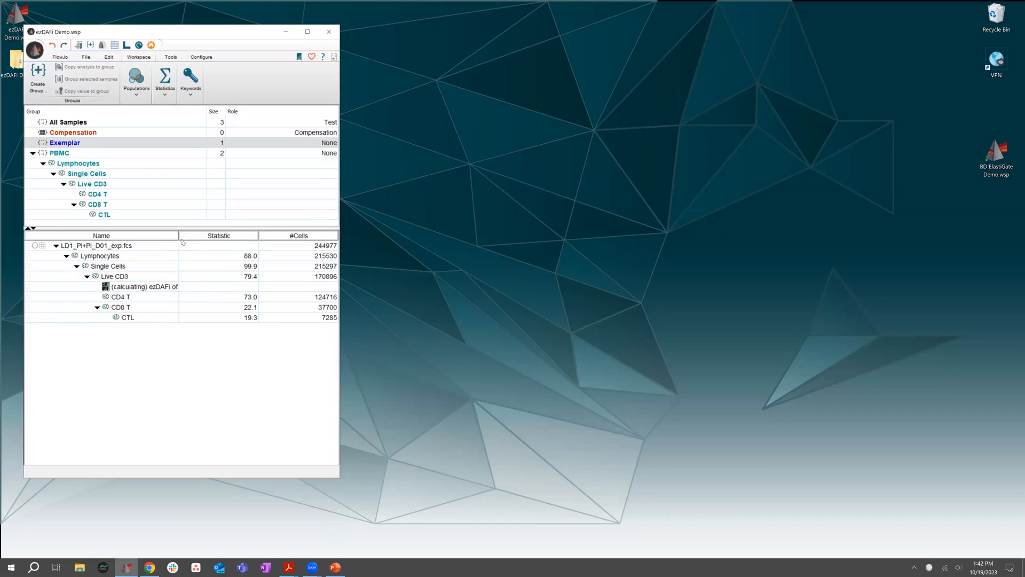
Widen the Name column to fit the full ezDAFi entry and reposition the workspace window
{"action": "left_click_drag", "start_coordinate": [179, 235], "coordinate": [220, 235]}
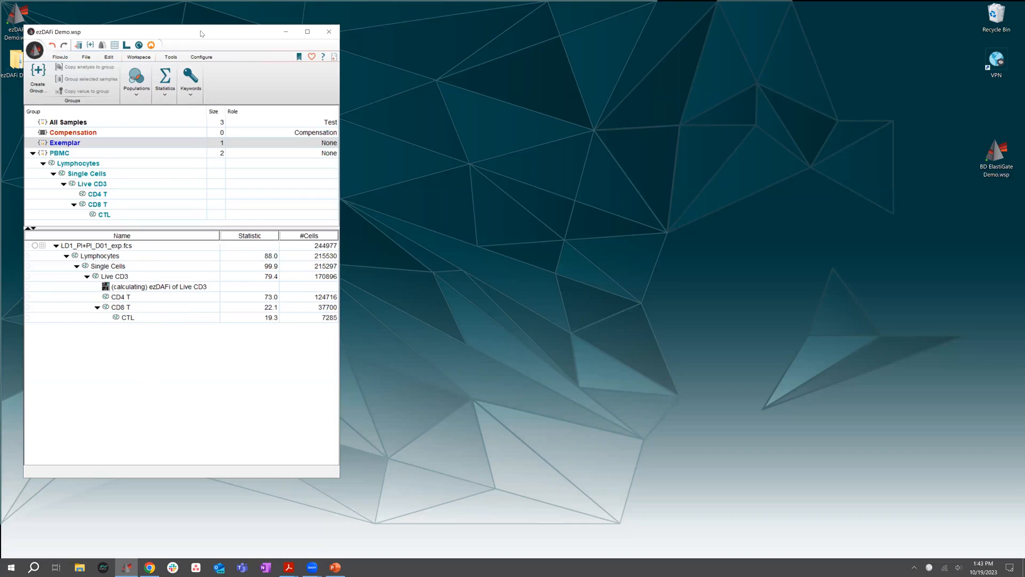
{"action": "left_click_drag", "start_coordinate": [202, 32], "coordinate": [190, 6]}
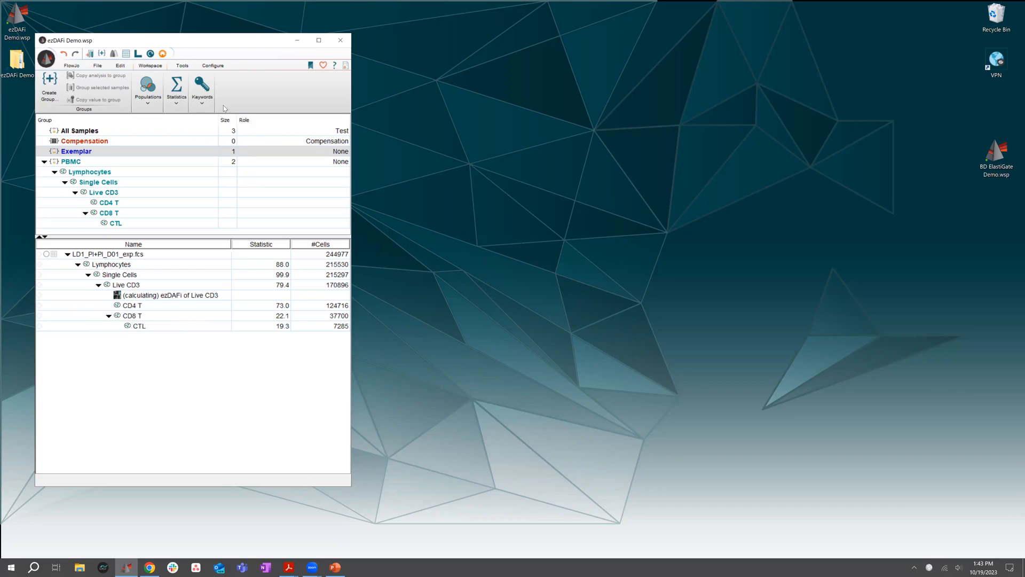
{"action": "left_click_drag", "start_coordinate": [208, 44], "coordinate": [209, 45]}
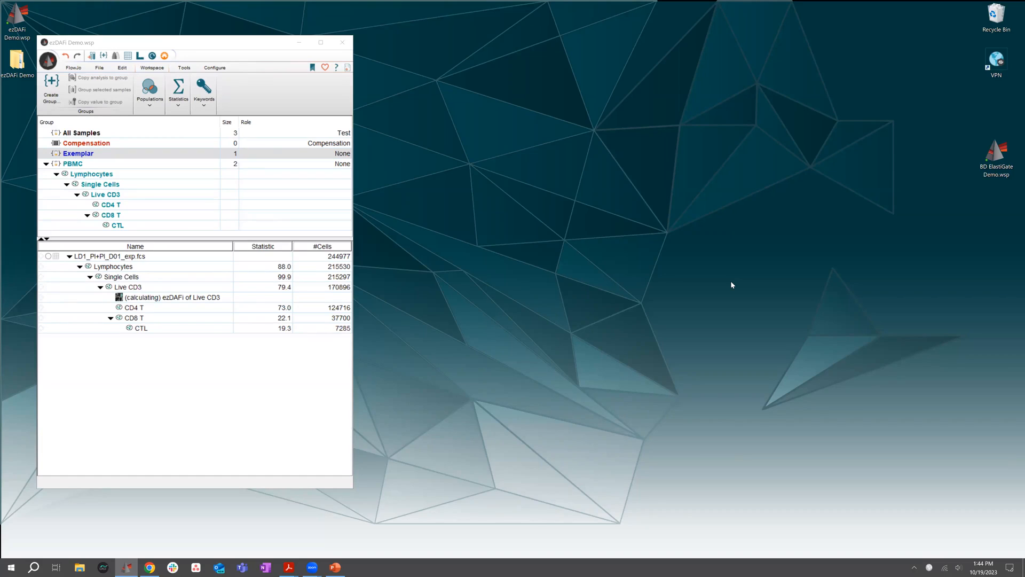
{"action": "left_click", "coordinate": [316, 234]}
{"action": "left_click_drag", "start_coordinate": [234, 43], "coordinate": [259, 48]}
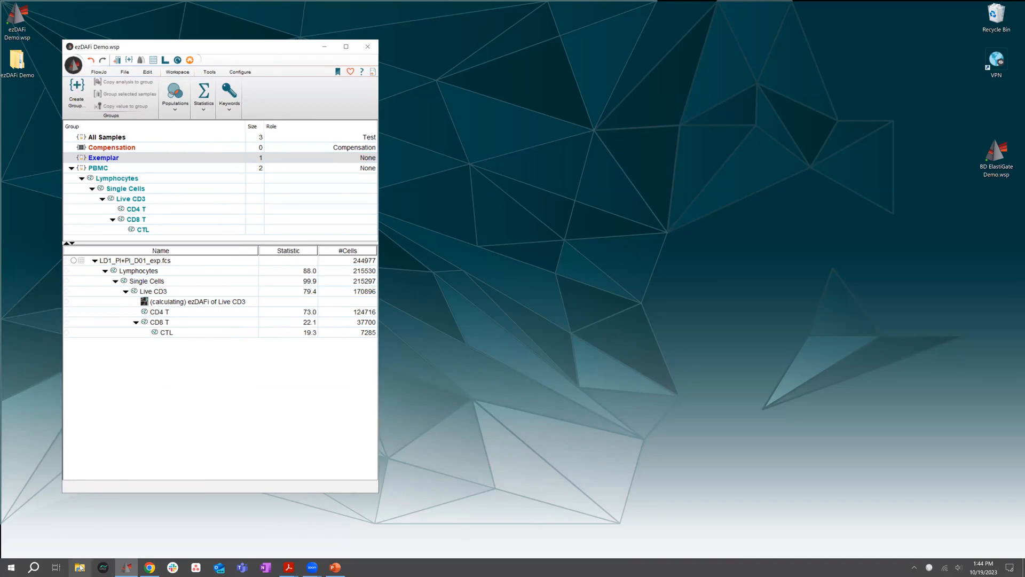
Create a new blank workspace, move it off the demo workspace's corner and minimize it
{"action": "left_click", "coordinate": [73, 65]}
{"action": "left_click", "coordinate": [107, 85]}
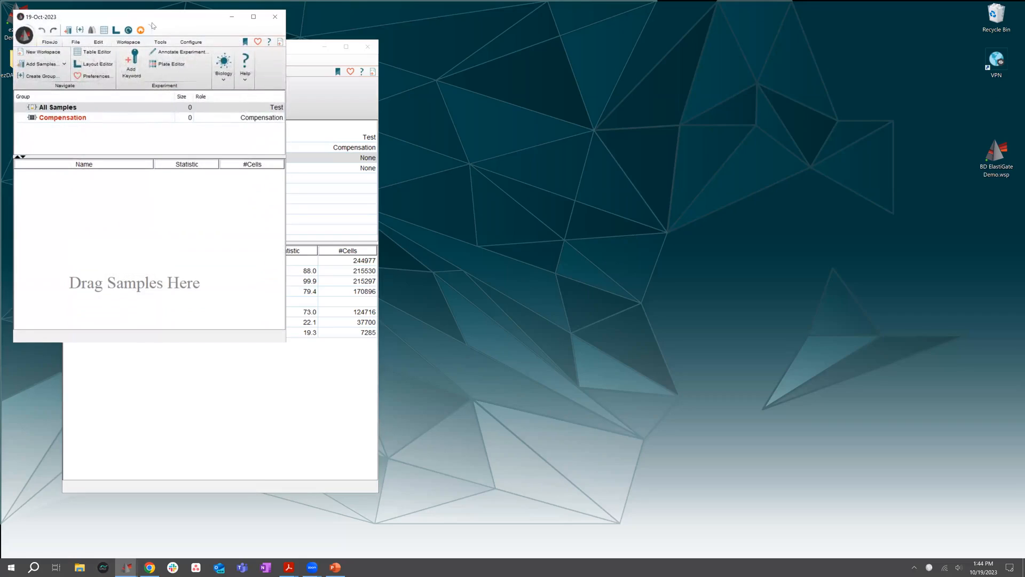
{"action": "left_click_drag", "start_coordinate": [182, 21], "coordinate": [280, 104]}
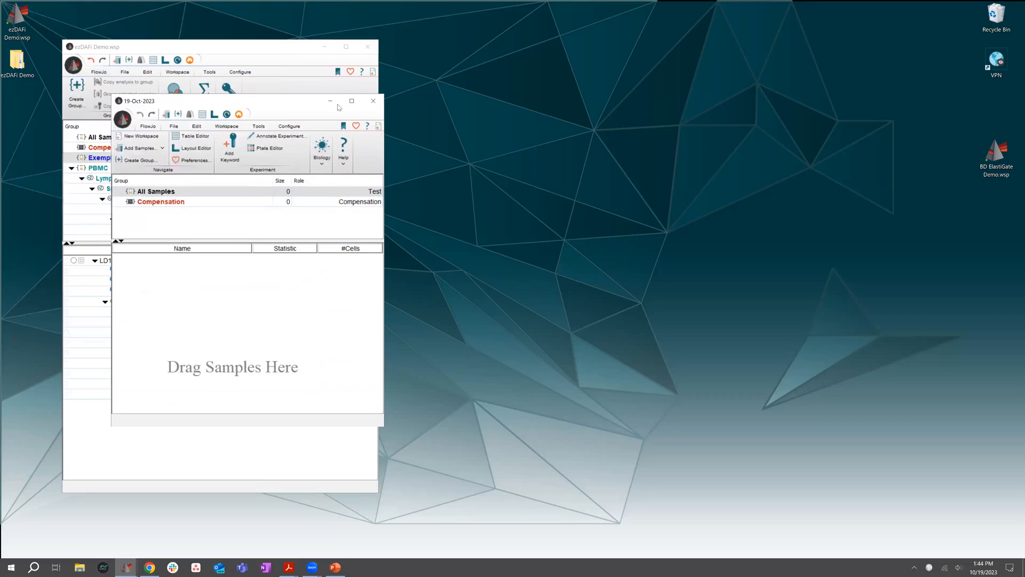
{"action": "left_click", "coordinate": [329, 101]}
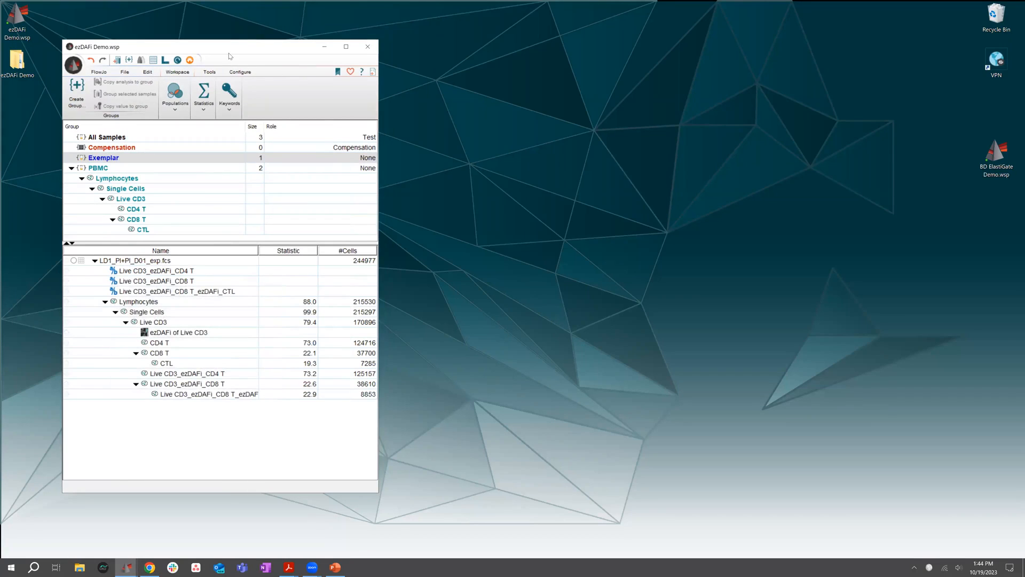
Arrange the demo workspace and the ezDAFi summary layout windows side by side
{"action": "left_click_drag", "start_coordinate": [230, 57], "coordinate": [212, 65]}
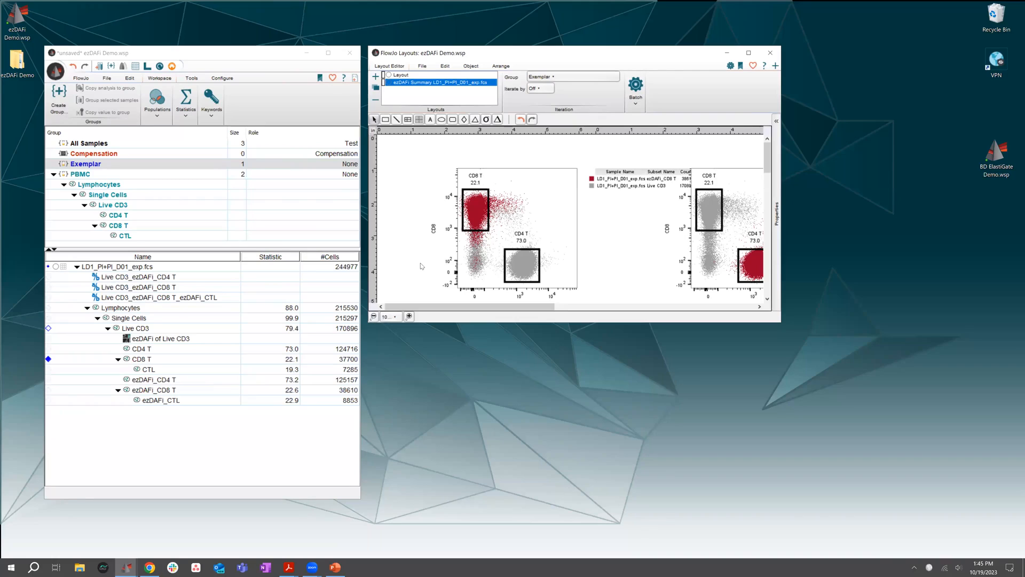
{"action": "left_click", "coordinate": [197, 54]}
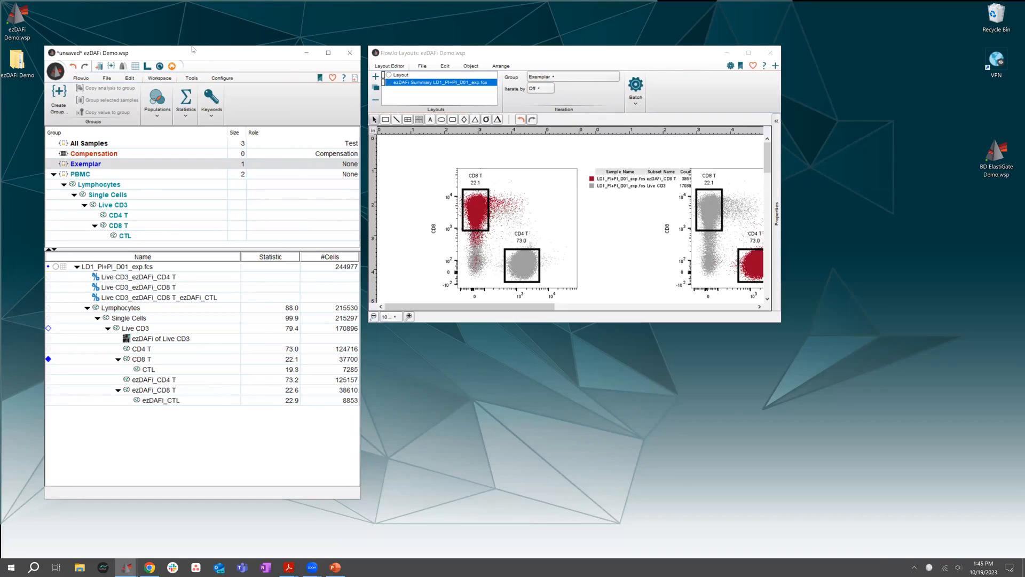
{"action": "left_click_drag", "start_coordinate": [197, 53], "coordinate": [182, 32]}
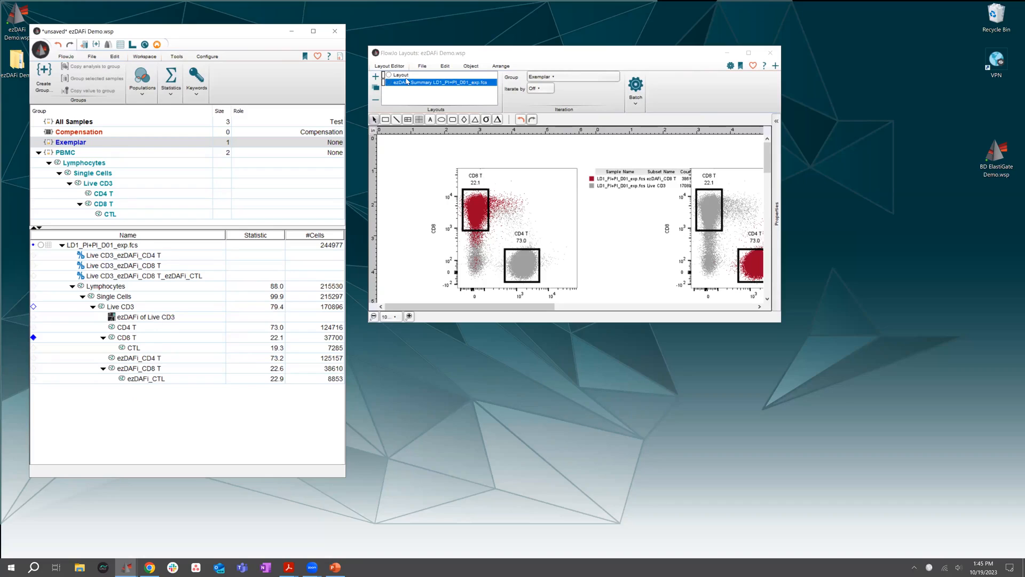
{"action": "left_click", "coordinate": [518, 53]}
{"action": "mouse_move", "coordinate": [518, 53]}
{"action": "left_mouse_down"}
{"action": "mouse_move", "coordinate": [512, 73]}
{"action": "mouse_move", "coordinate": [502, 43]}
{"action": "left_mouse_up"}
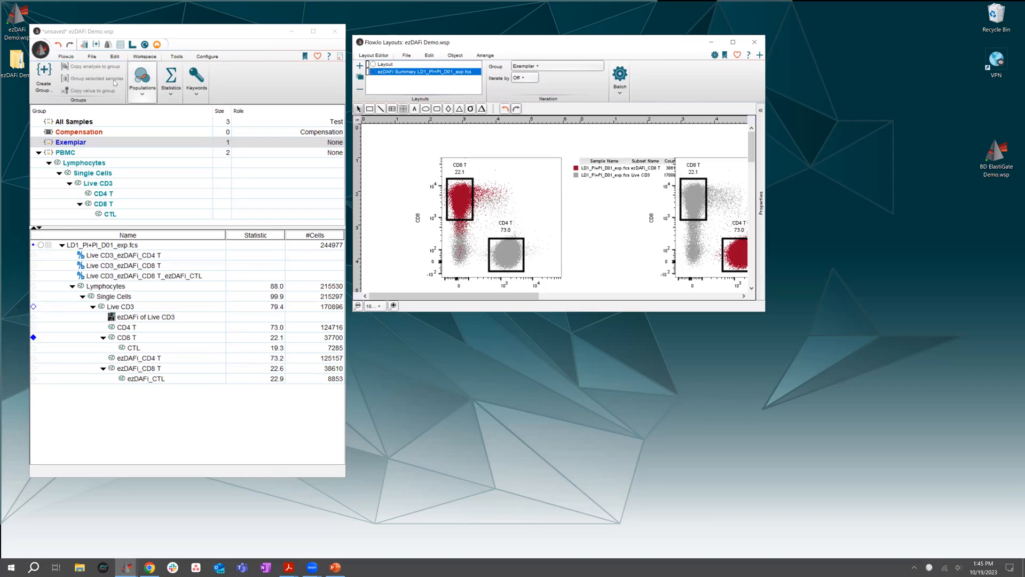
{"action": "left_click", "coordinate": [151, 32]}
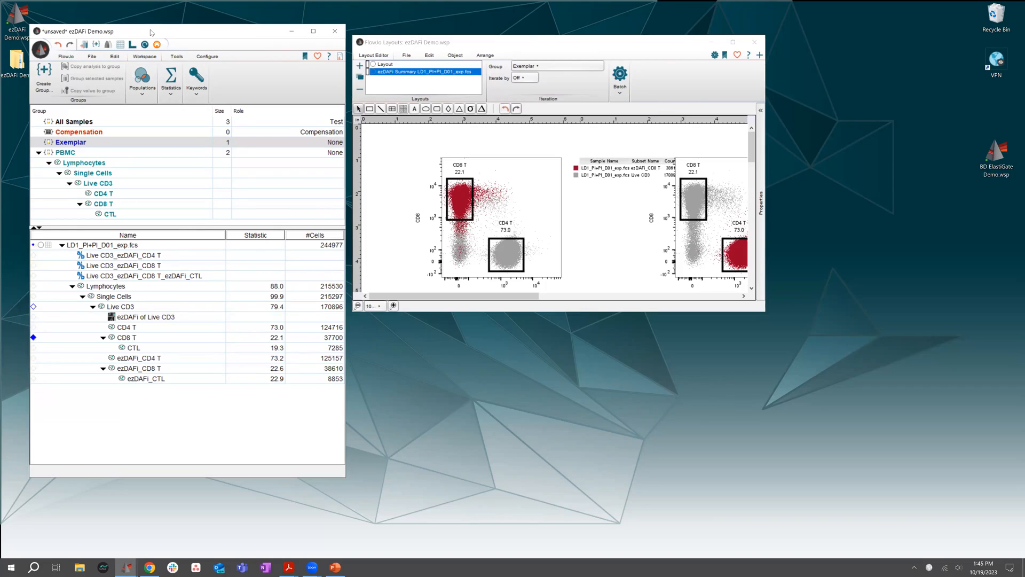
{"action": "left_click_drag", "start_coordinate": [152, 32], "coordinate": [139, 41]}
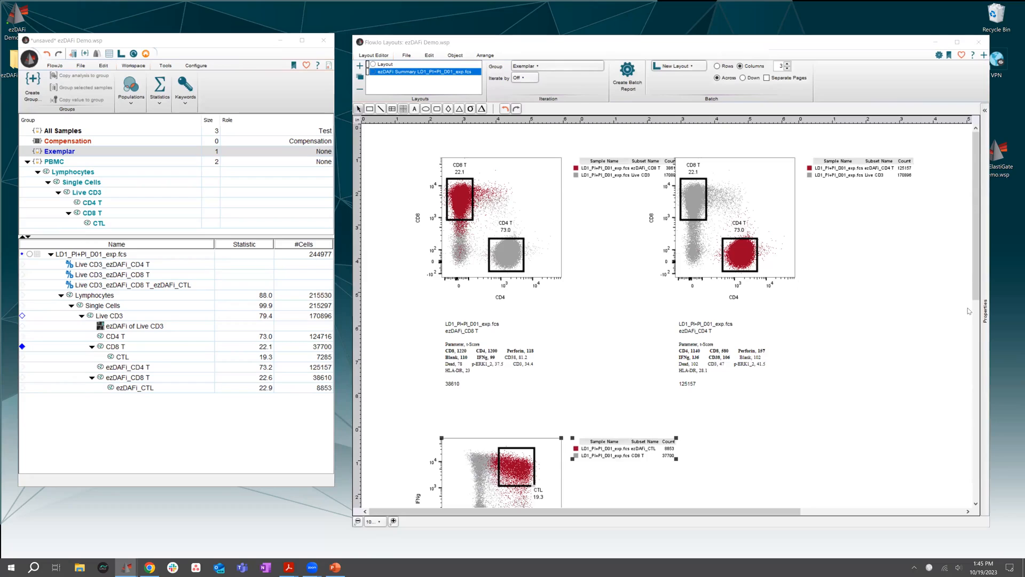
Compare the manual CD4 T, CD8 T and CTL populations under Live CD3 with their ezDAFi counterparts
{"action": "left_click", "coordinate": [133, 327]}
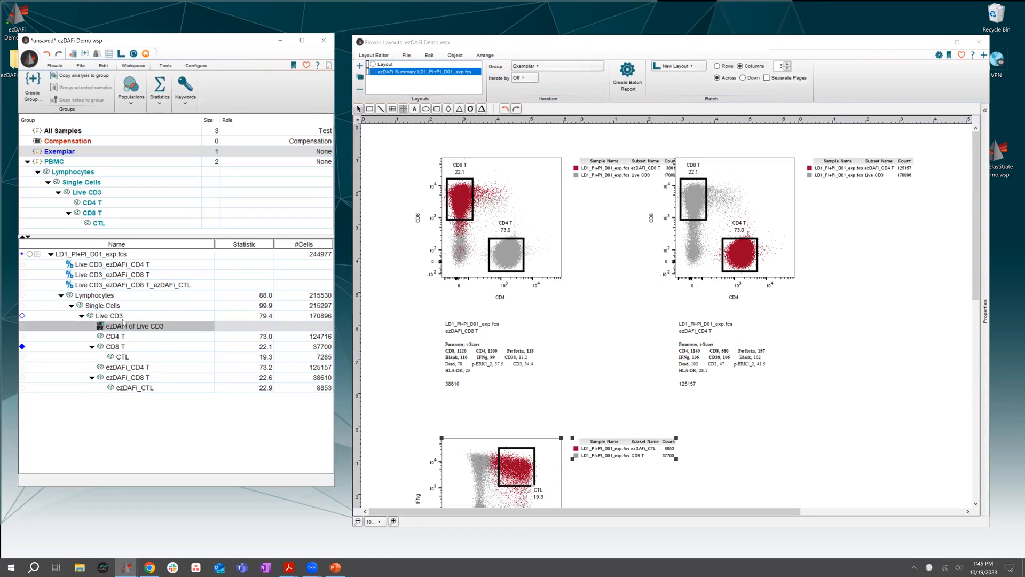
{"action": "left_click", "coordinate": [131, 338]}
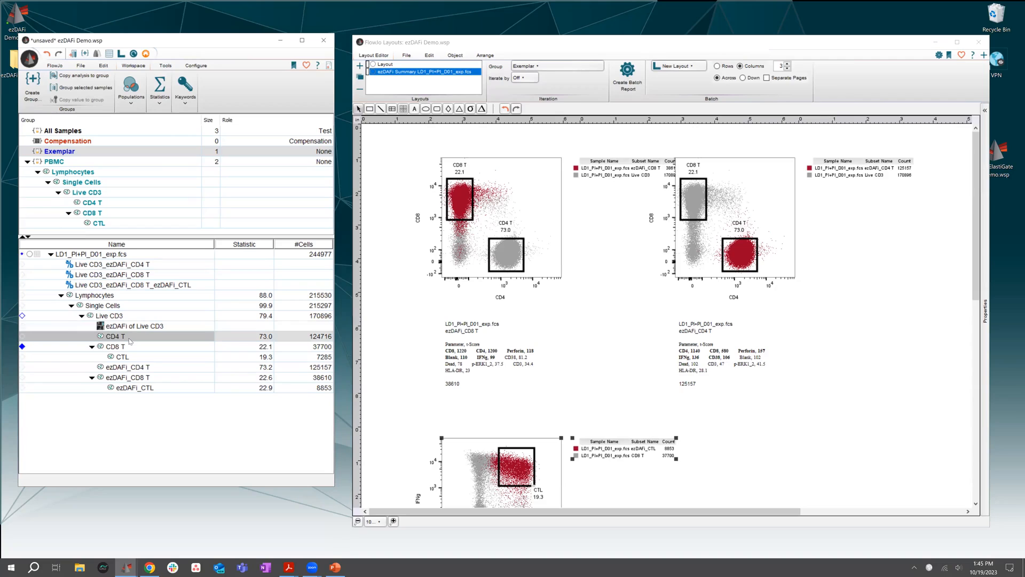
{"action": "left_click", "coordinate": [132, 348]}
{"action": "left_click", "coordinate": [133, 357]}
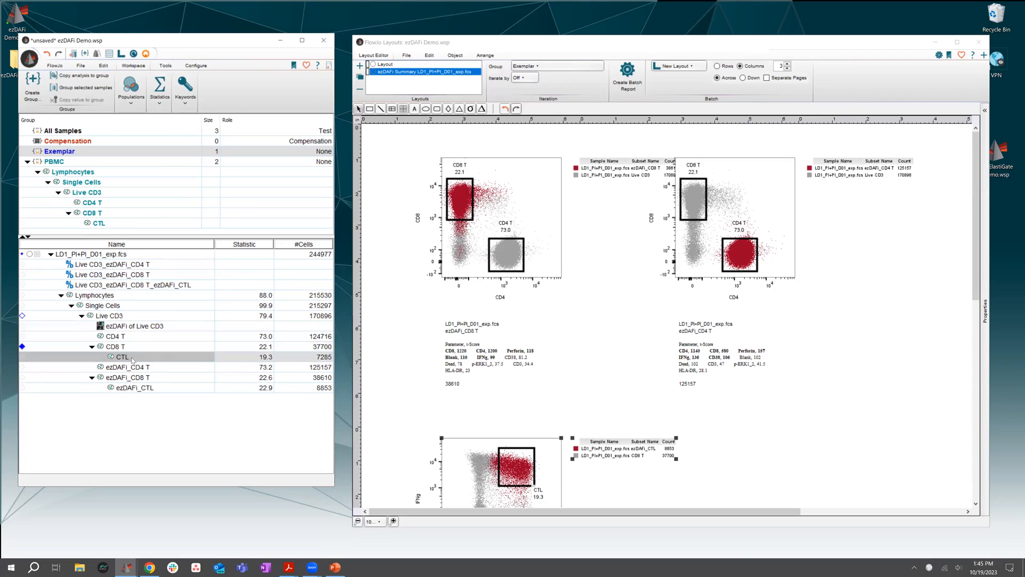
{"action": "left_click", "coordinate": [146, 369]}
{"action": "left_click", "coordinate": [147, 378]}
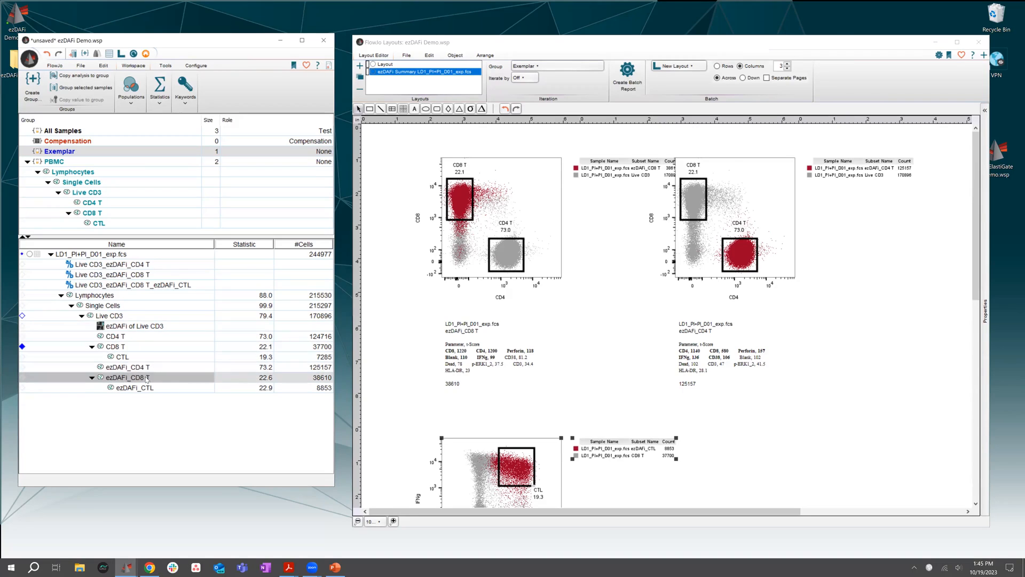
{"action": "left_click", "coordinate": [151, 389]}
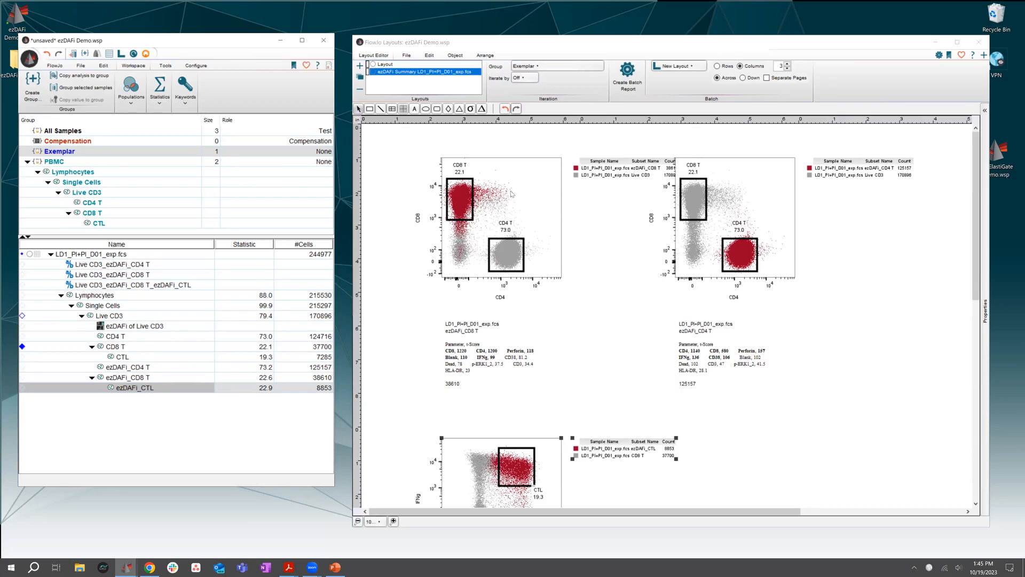
Move the CD4 T overlay plot clear of the neighbouring legend and review the summary layout's plots down to CTL
{"action": "left_click_drag", "start_coordinate": [708, 219], "coordinate": [775, 202]}
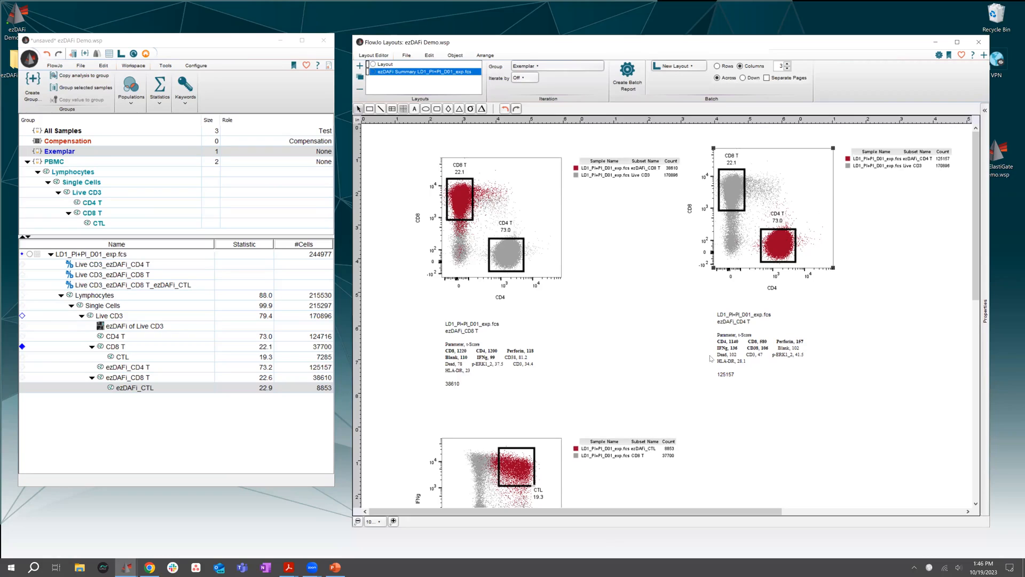
{"action": "scroll", "coordinate": [622, 395], "scroll_direction": "down", "scroll_amount": 1}
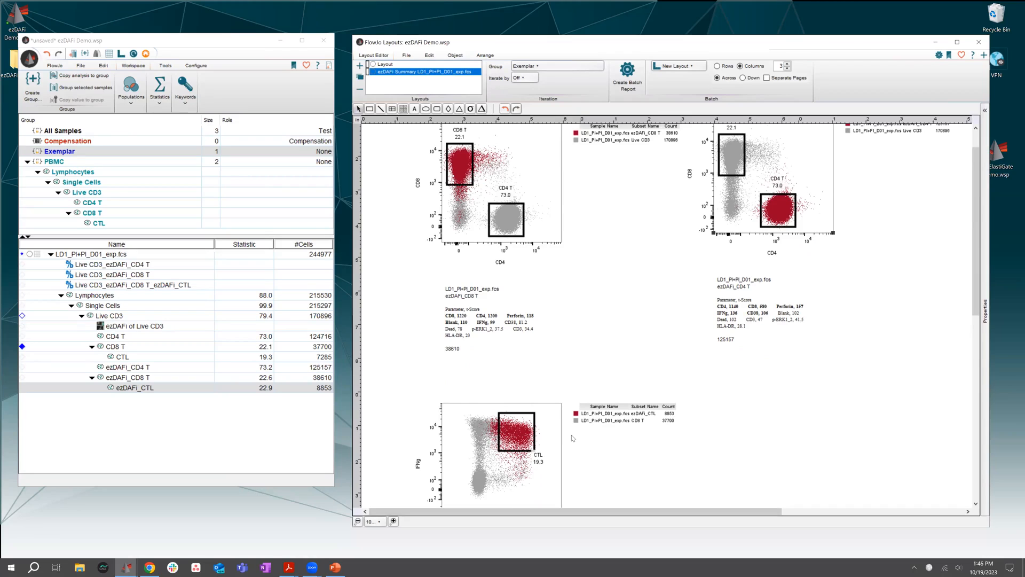
{"action": "scroll", "coordinate": [572, 438], "scroll_direction": "down", "scroll_amount": 3}
{"action": "scroll", "coordinate": [530, 390], "scroll_direction": "down", "scroll_amount": 1}
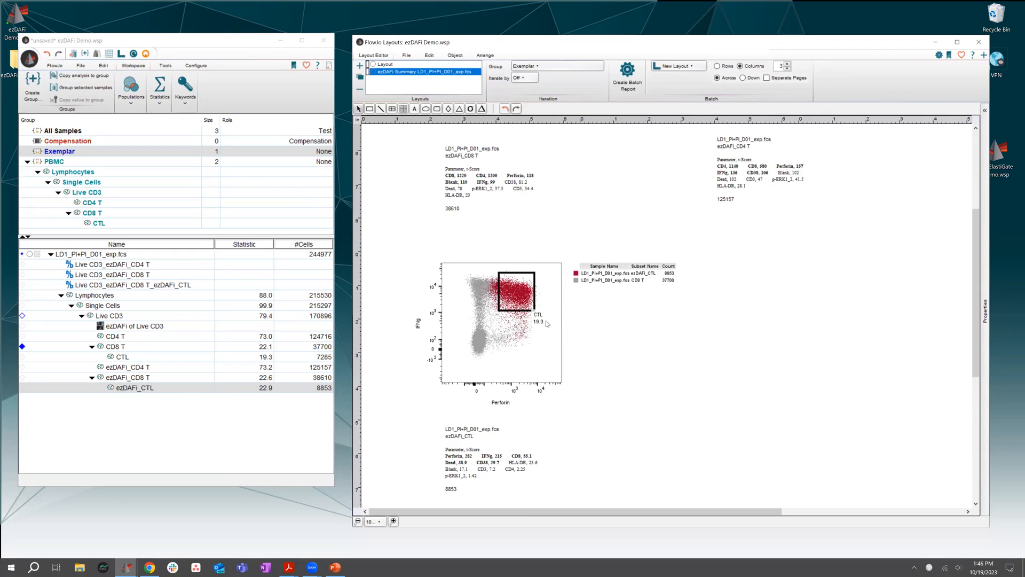
{"action": "scroll", "coordinate": [660, 430], "scroll_direction": "up", "scroll_amount": 1}
{"action": "scroll", "coordinate": [661, 430], "scroll_direction": "down", "scroll_amount": 1}
{"action": "scroll", "coordinate": [756, 249], "scroll_direction": "up", "scroll_amount": 3}
{"action": "scroll", "coordinate": [755, 250], "scroll_direction": "up", "scroll_amount": 4}
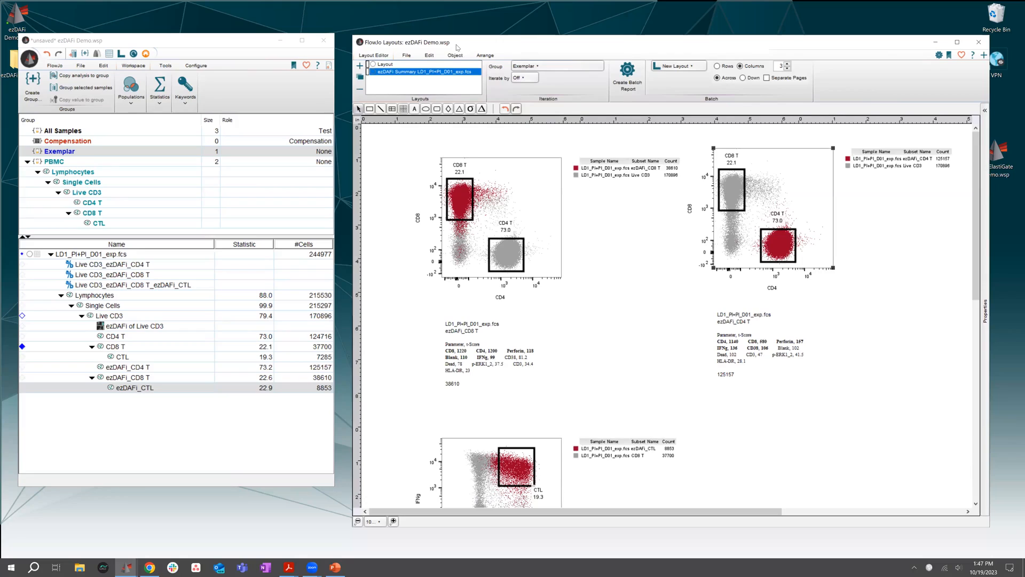
{"action": "left_click_drag", "start_coordinate": [467, 43], "coordinate": [462, 39]}
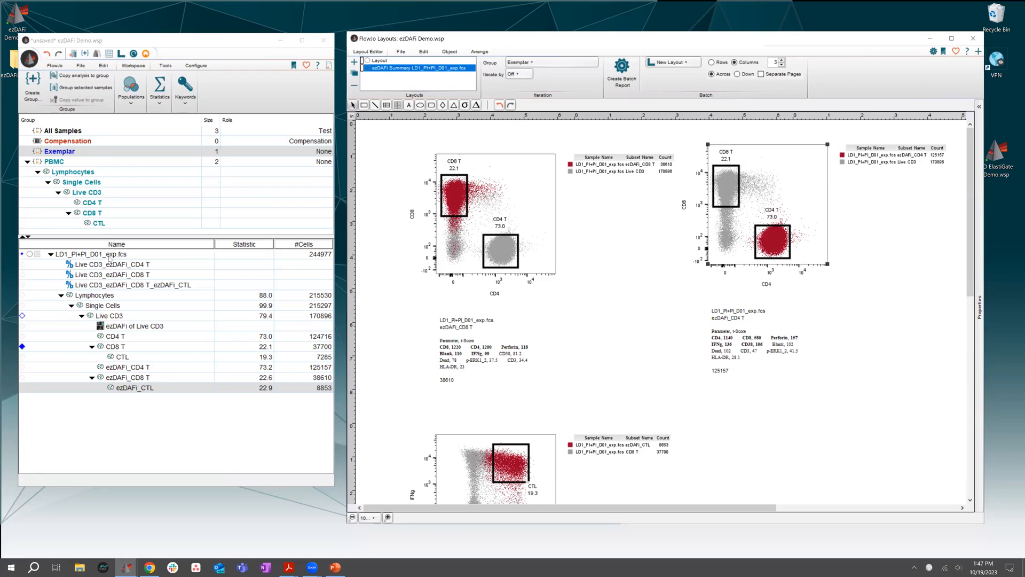
Review the ezDAFi of Live CD3 entry and select Live CD3 in the PBMC group's hierarchy
{"action": "left_click", "coordinate": [111, 328]}
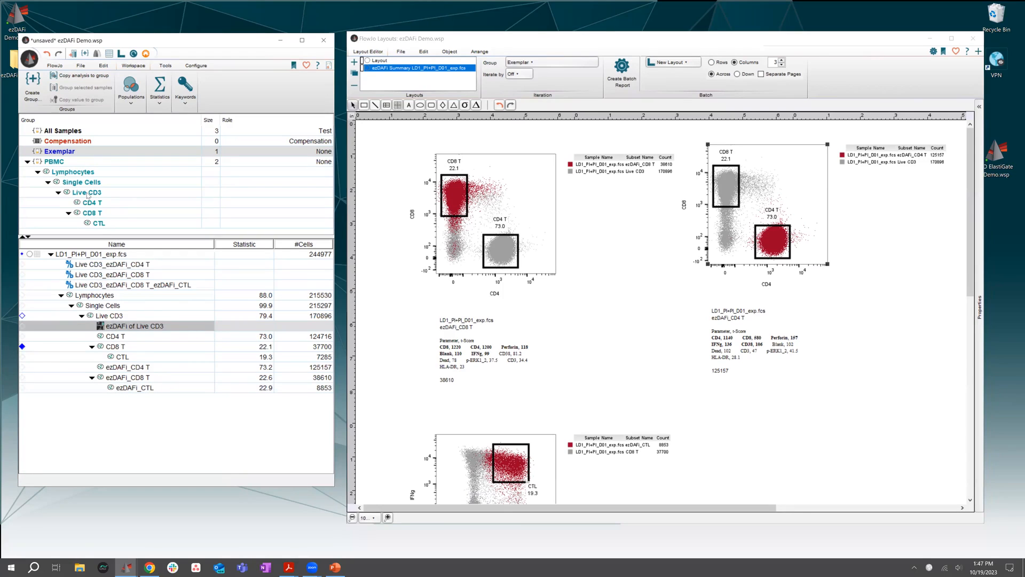
{"action": "left_click", "coordinate": [74, 160]}
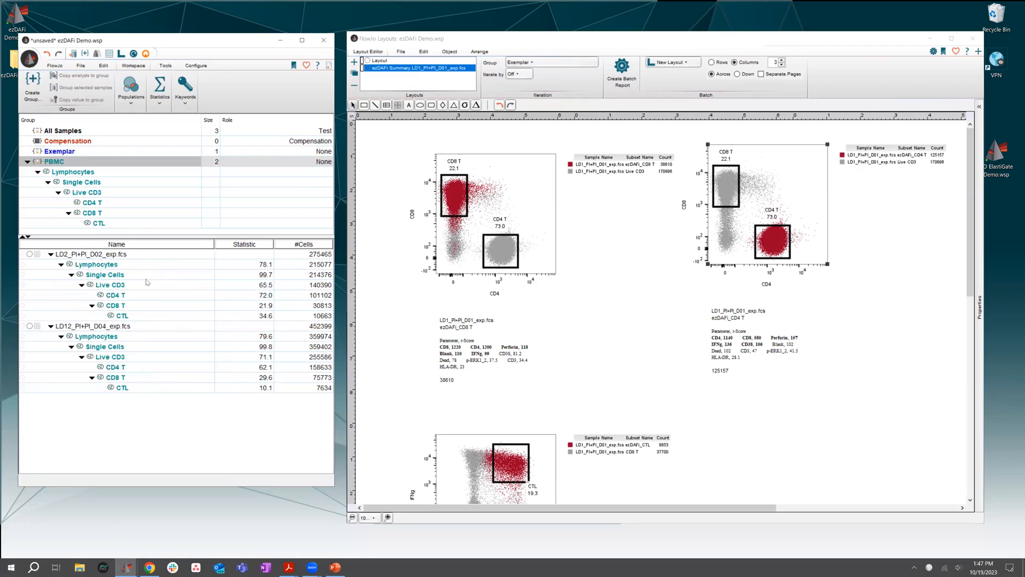
{"action": "left_click", "coordinate": [95, 193]}
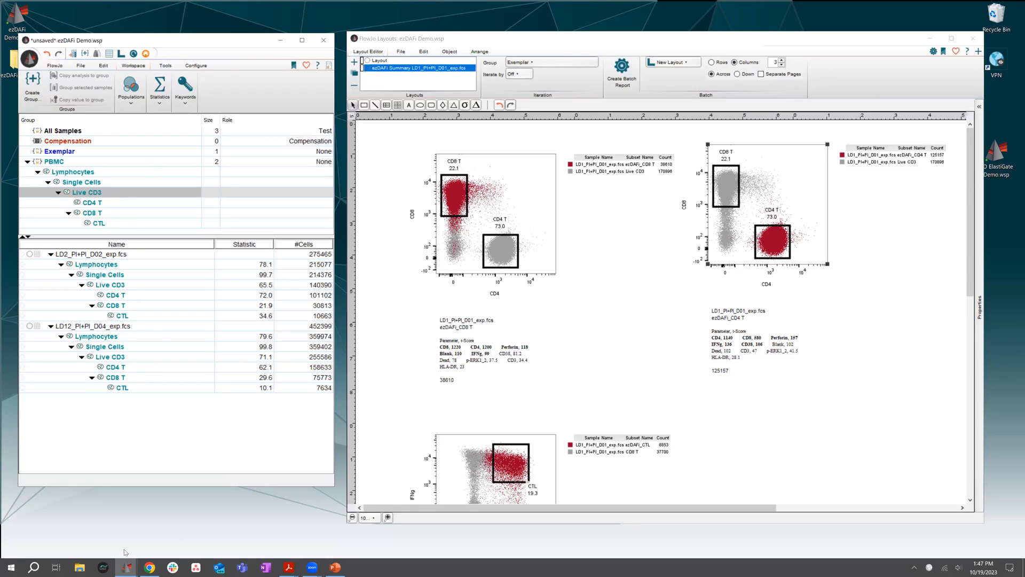
Create a new workspace, load ezDAFi Complete.acs from the Downloads folder into it, and clear the file browser and old layout window away
{"action": "left_click", "coordinate": [29, 59]}
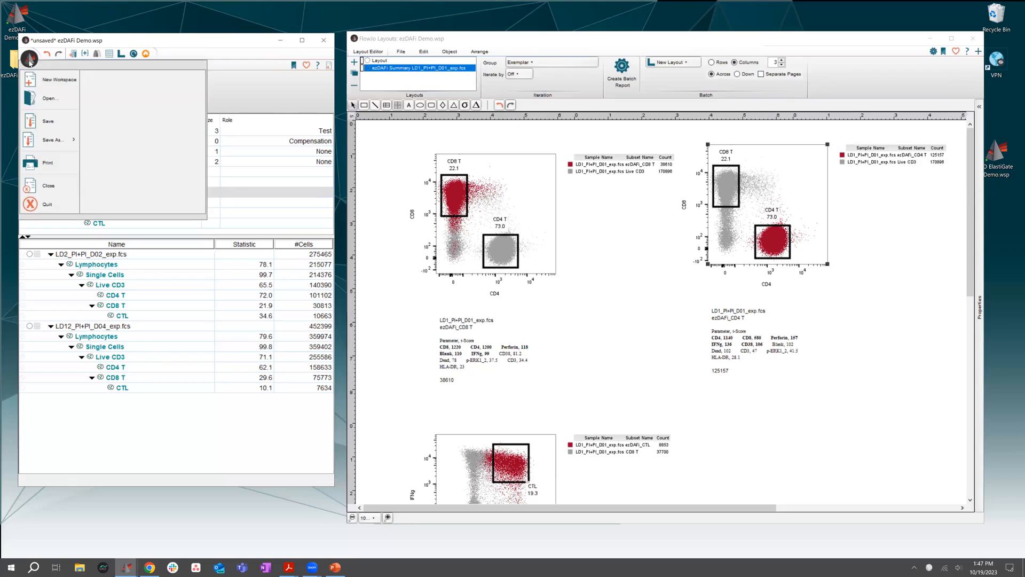
{"action": "left_click", "coordinate": [50, 86]}
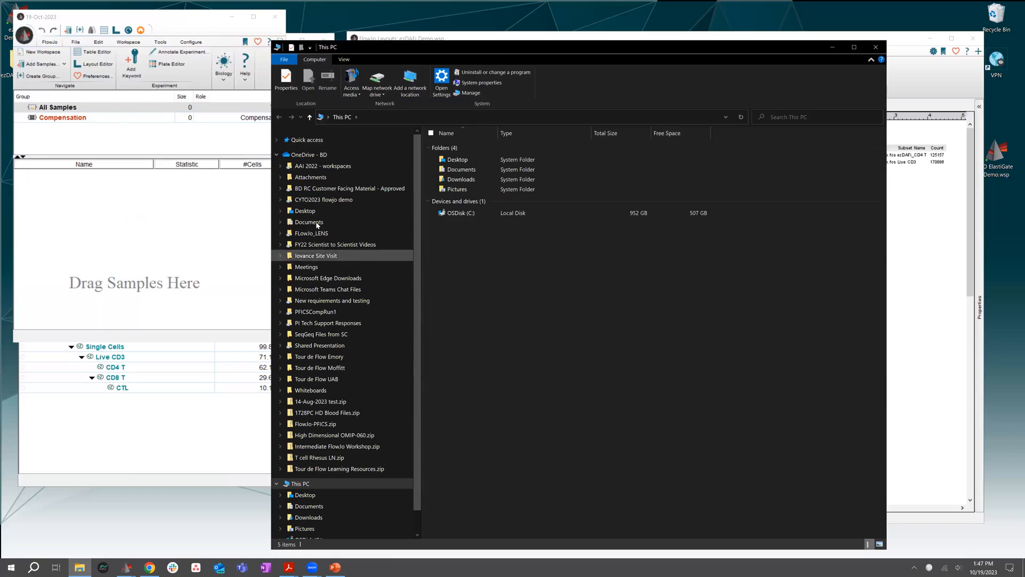
{"action": "left_click", "coordinate": [313, 517]}
{"action": "scroll", "coordinate": [516, 399], "scroll_direction": "down", "scroll_amount": 15}
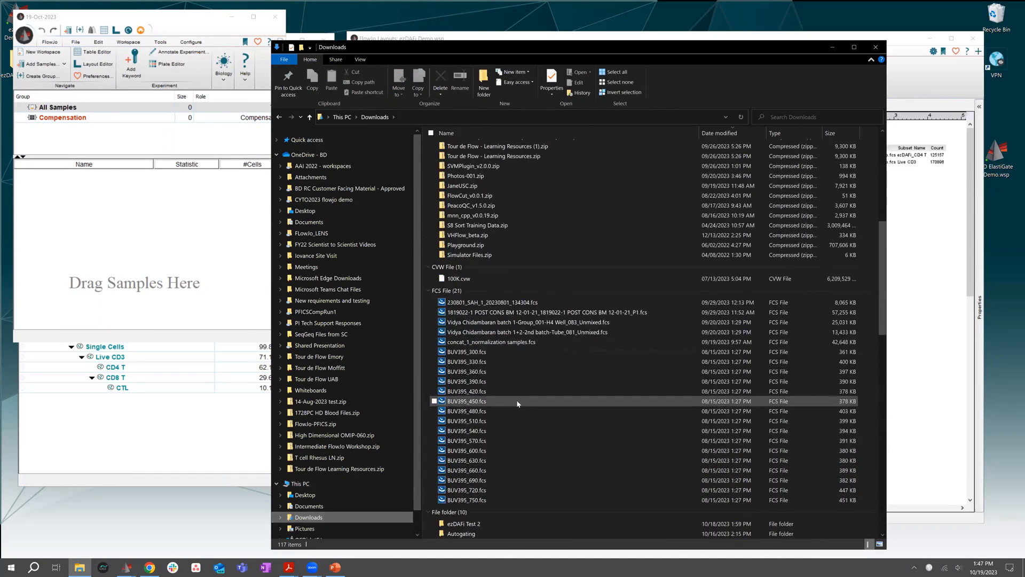
{"action": "scroll", "coordinate": [516, 404], "scroll_direction": "down", "scroll_amount": 2}
{"action": "left_click", "coordinate": [451, 326]}
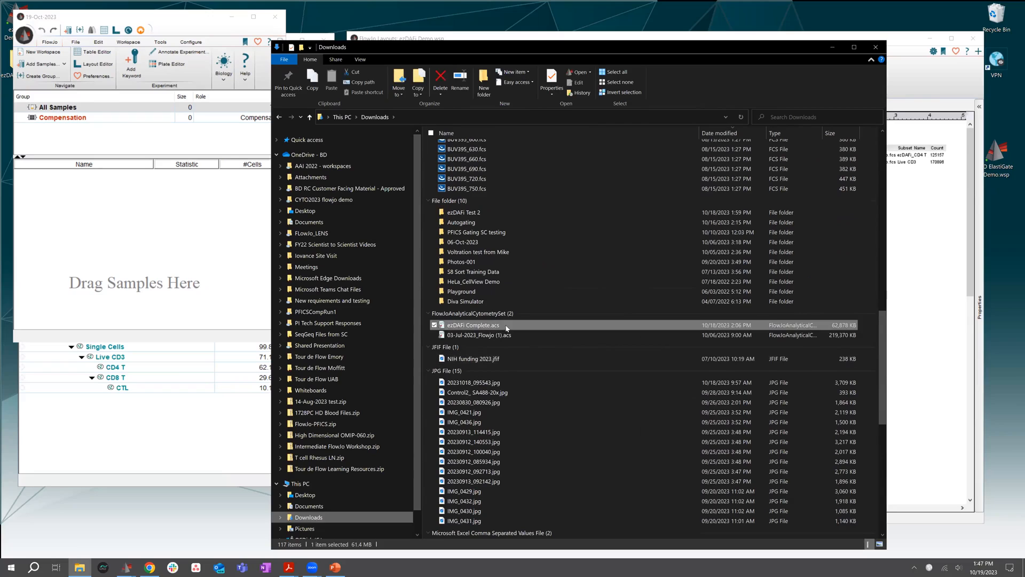
{"action": "left_click_drag", "start_coordinate": [451, 325], "coordinate": [202, 272]}
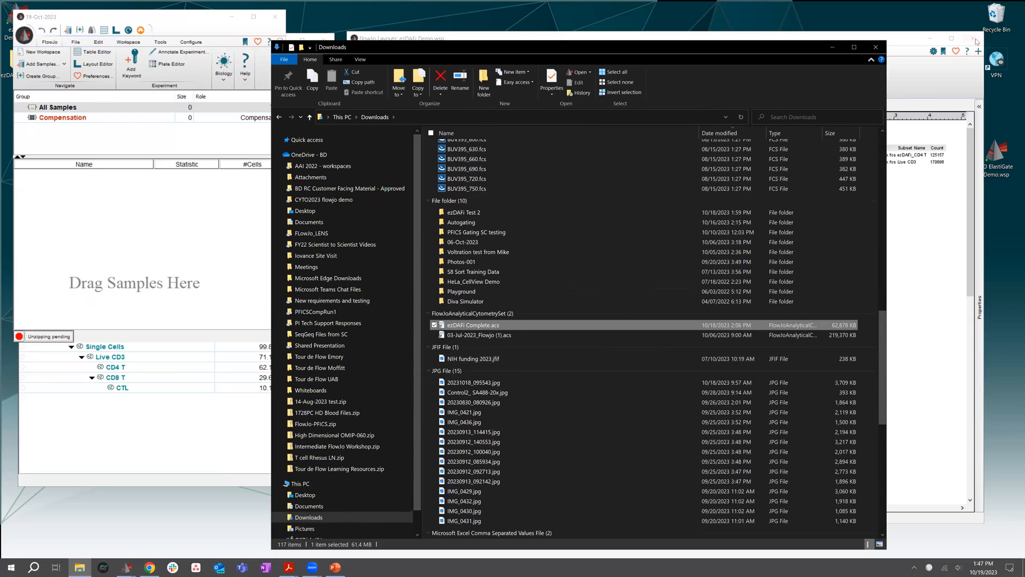
{"action": "left_click", "coordinate": [832, 48]}
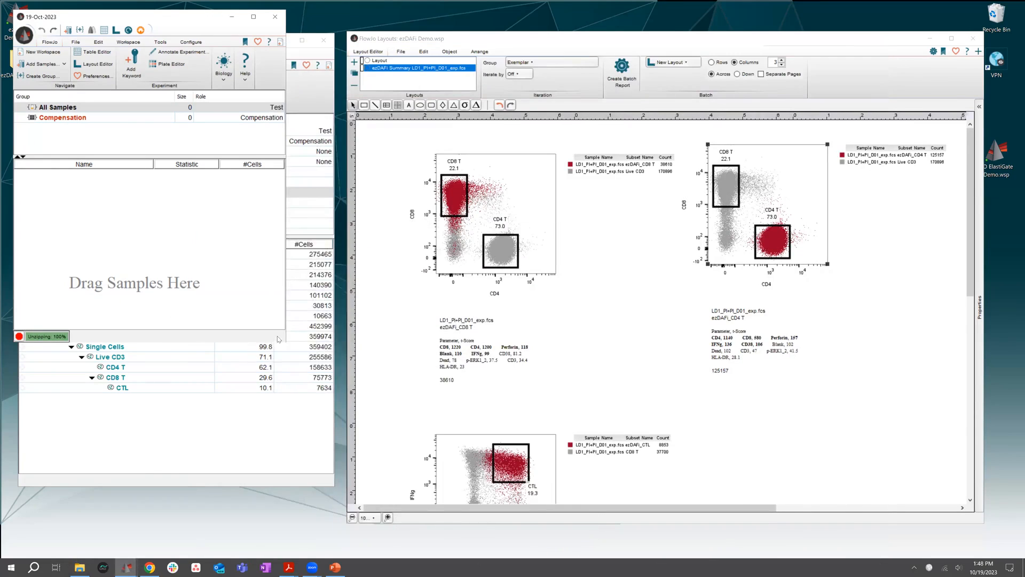
{"action": "left_click", "coordinate": [937, 36]}
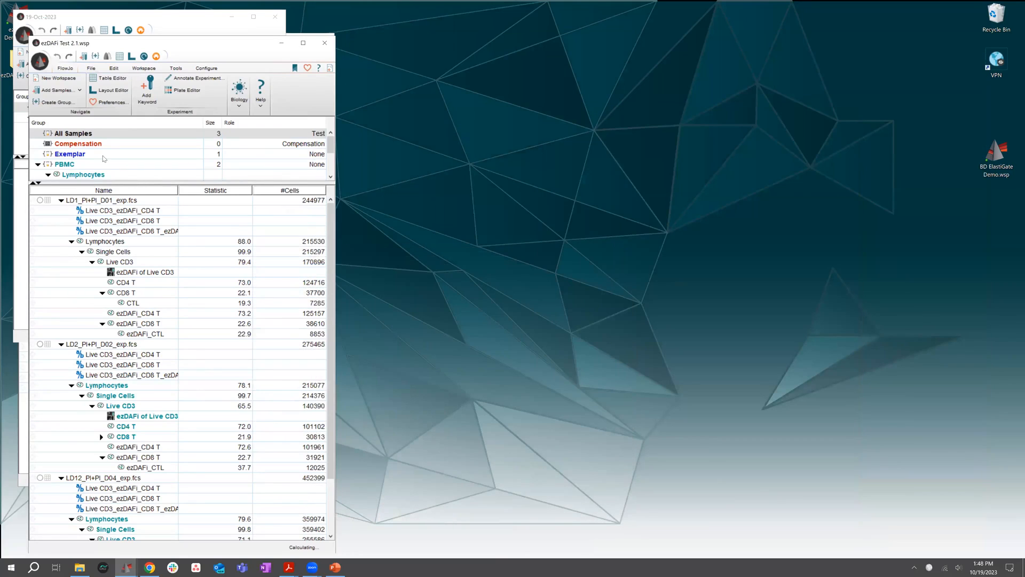
Expand the group area to show the full PBMC hierarchy and review the ezDAFi populations in the Exemplar and PBMC samples
{"action": "left_click", "coordinate": [71, 154]}
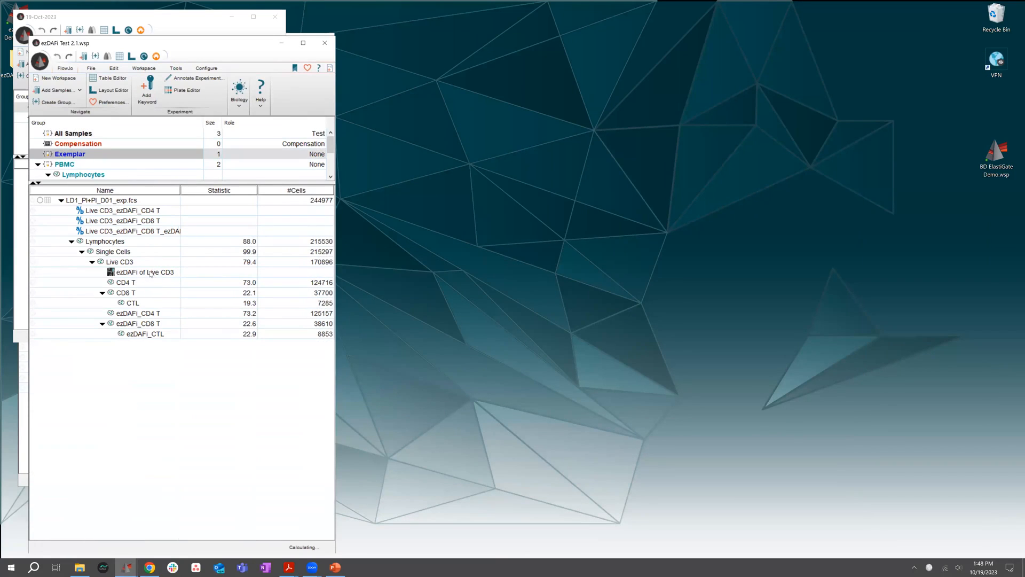
{"action": "left_click_drag", "start_coordinate": [130, 183], "coordinate": [128, 252]}
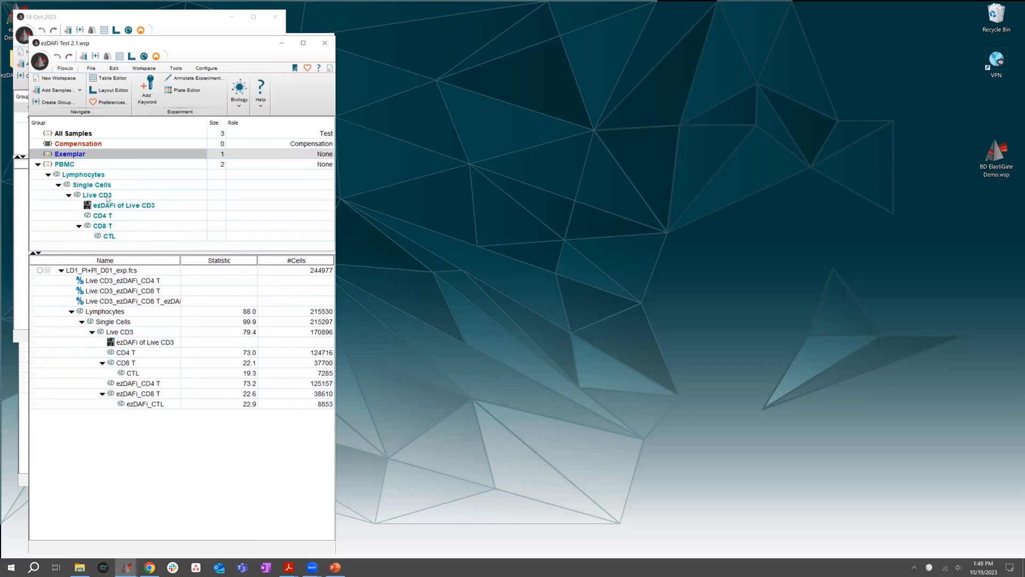
{"action": "left_click", "coordinate": [66, 165]}
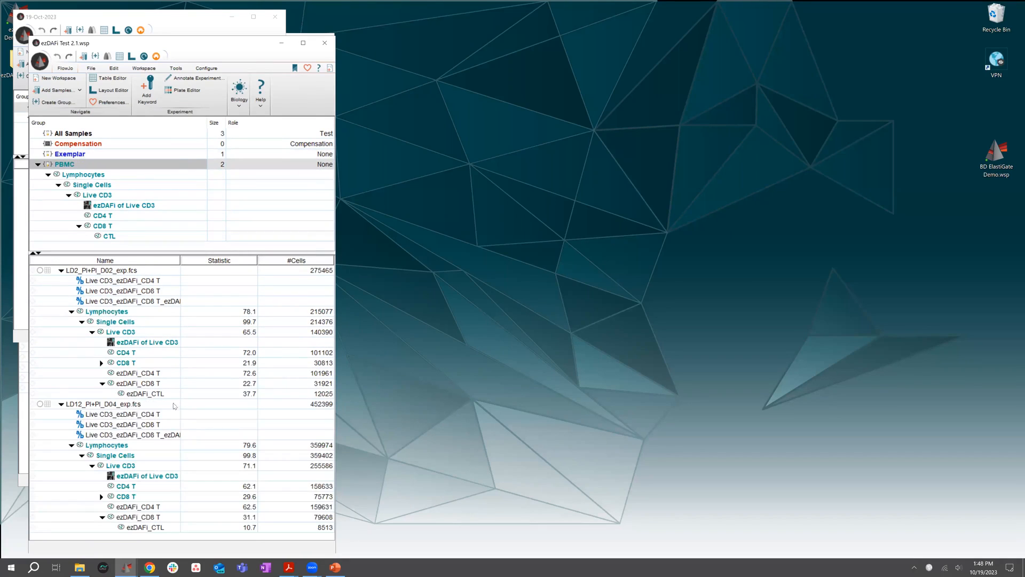
{"action": "left_click", "coordinate": [154, 373]}
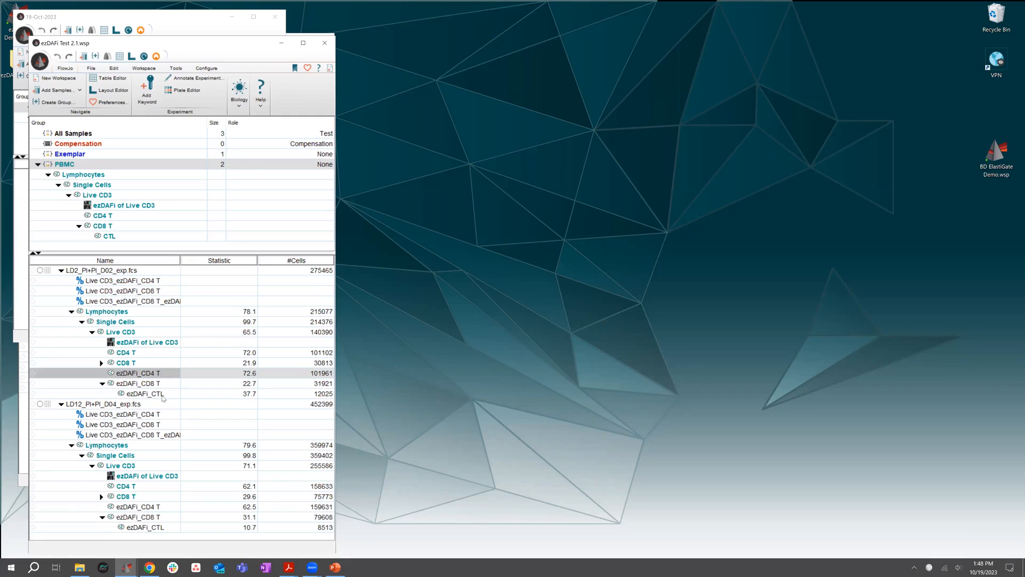
{"action": "left_click", "coordinate": [163, 396]}
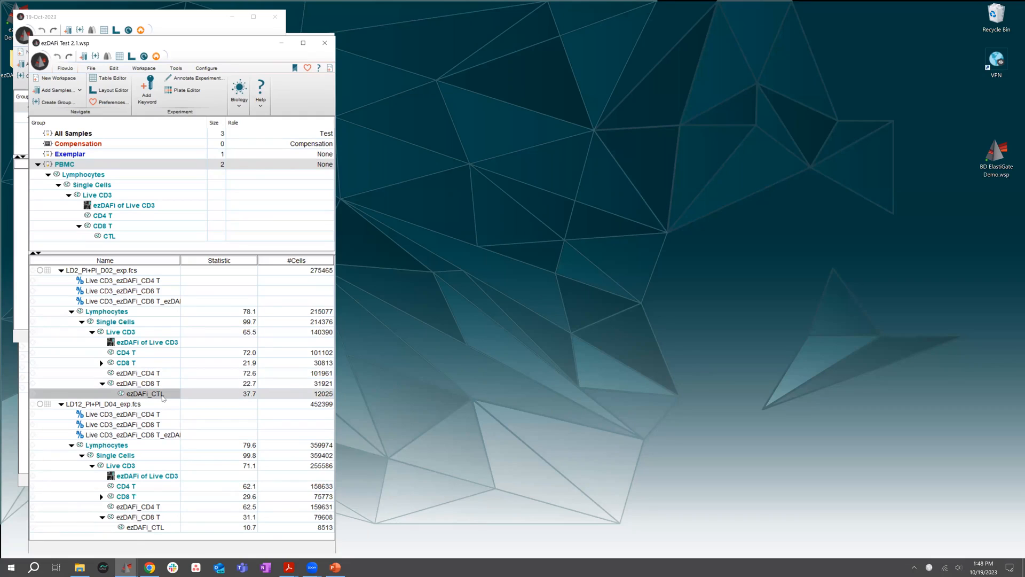
{"action": "left_click", "coordinate": [151, 517]}
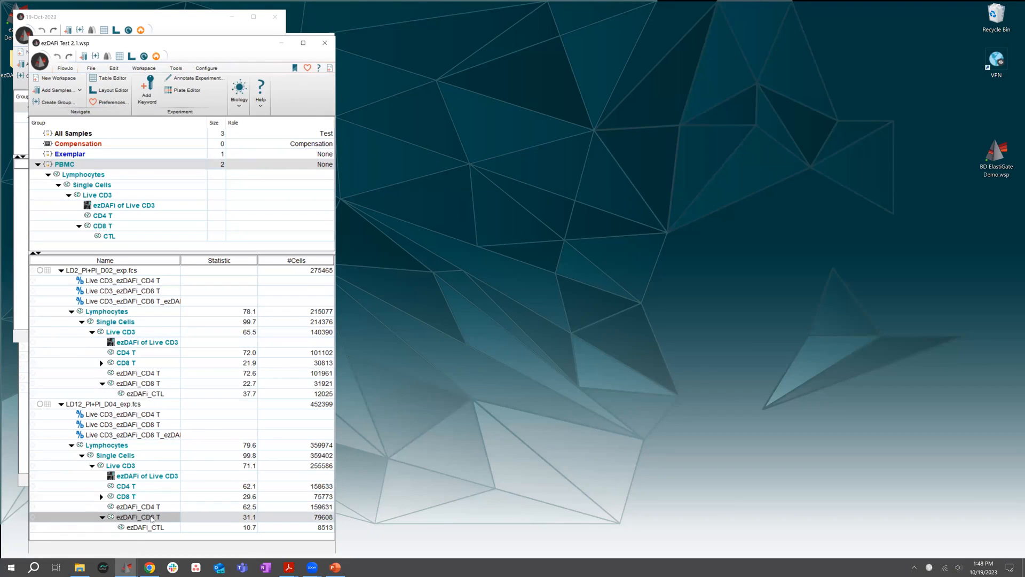
Open the completed workspace's layouts, enlarge the window, and move the LD12 summary's CD4 T overlay plot clear of the neighbouring legend
{"action": "left_click", "coordinate": [131, 56]}
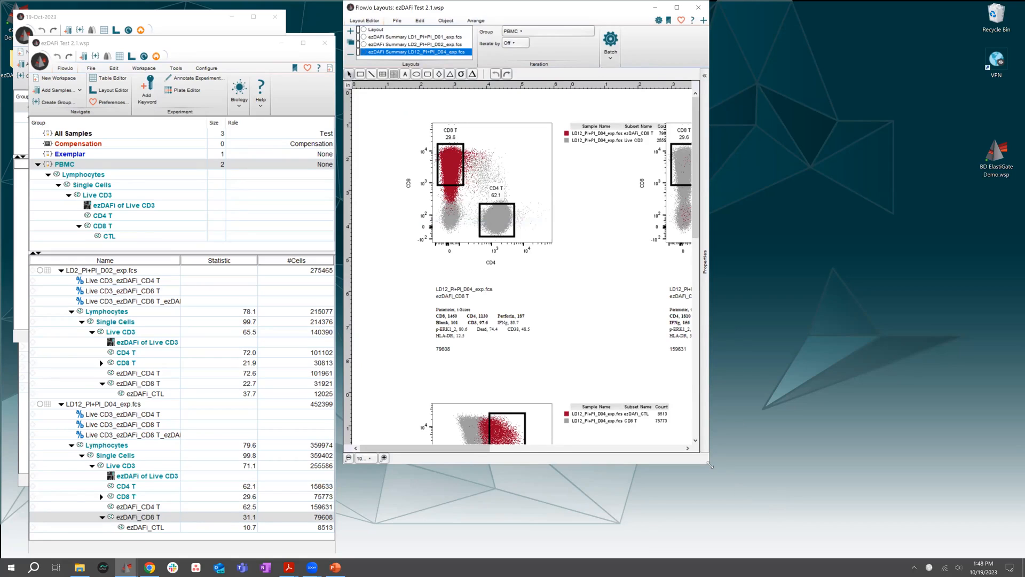
{"action": "left_click_drag", "start_coordinate": [708, 462], "coordinate": [958, 558]}
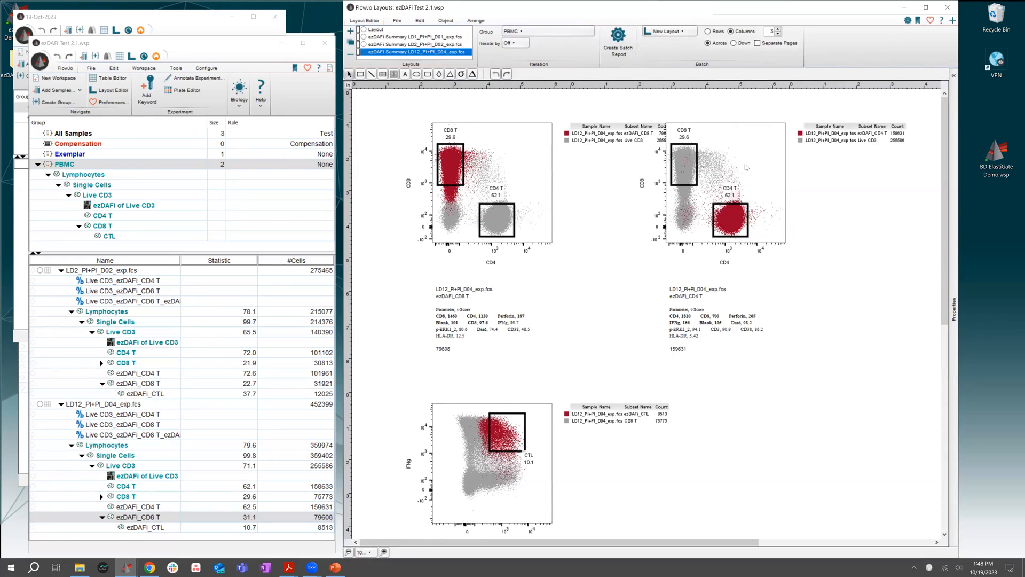
{"action": "left_click_drag", "start_coordinate": [746, 166], "coordinate": [772, 166]}
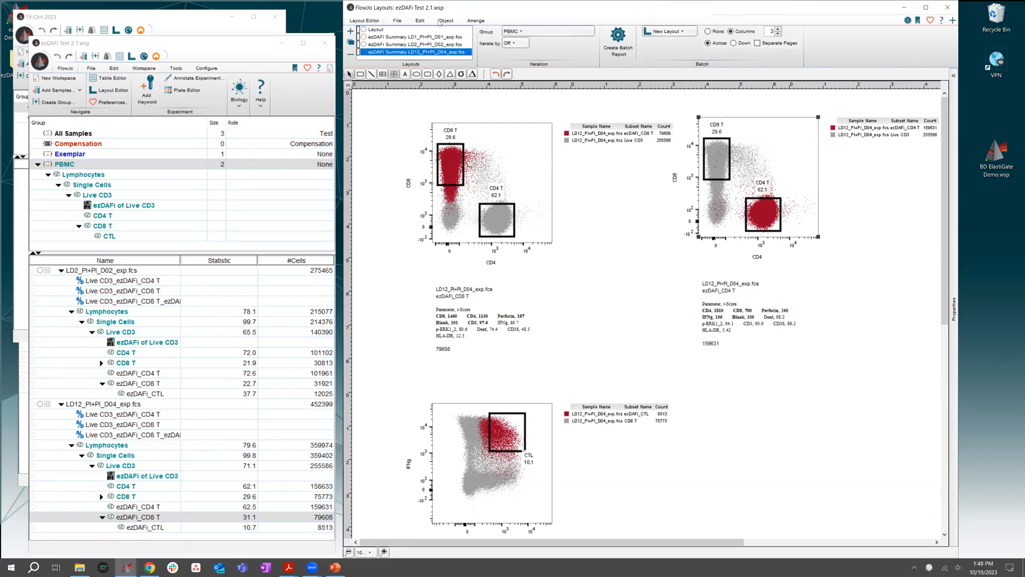
Put away the layout window and close the ezDAFi Test 2.1 and ezDAFi Demo workspaces without saving changes
{"action": "left_click_drag", "start_coordinate": [462, 8], "coordinate": [491, 66]}
{"action": "left_click", "coordinate": [677, 72]}
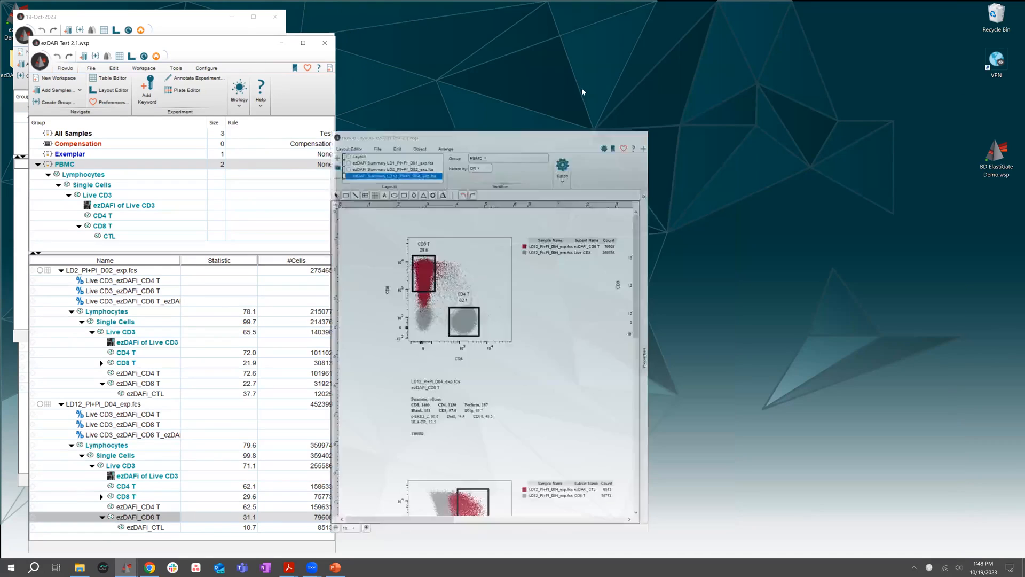
{"action": "left_click", "coordinate": [325, 43]}
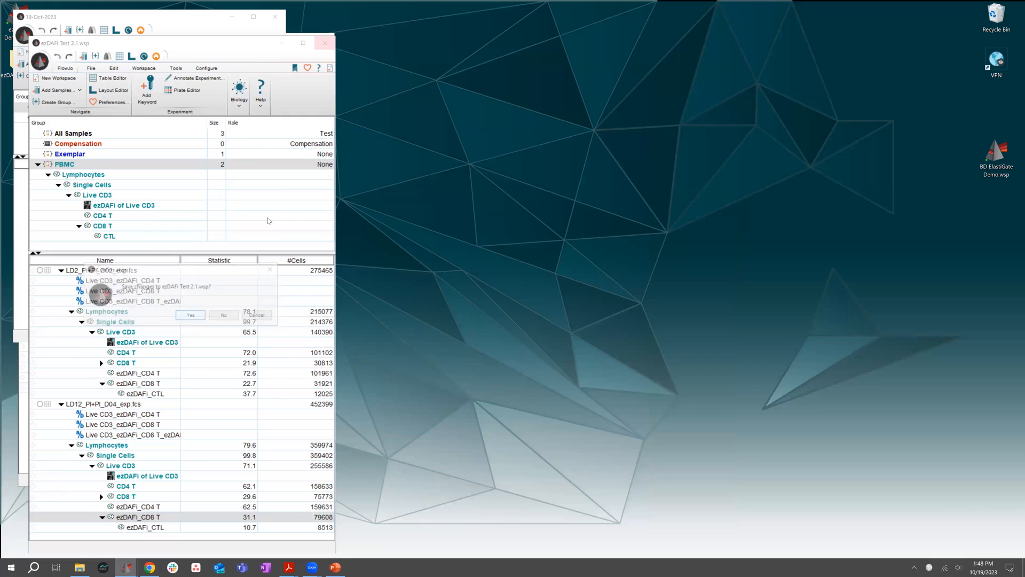
{"action": "left_click", "coordinate": [224, 316]}
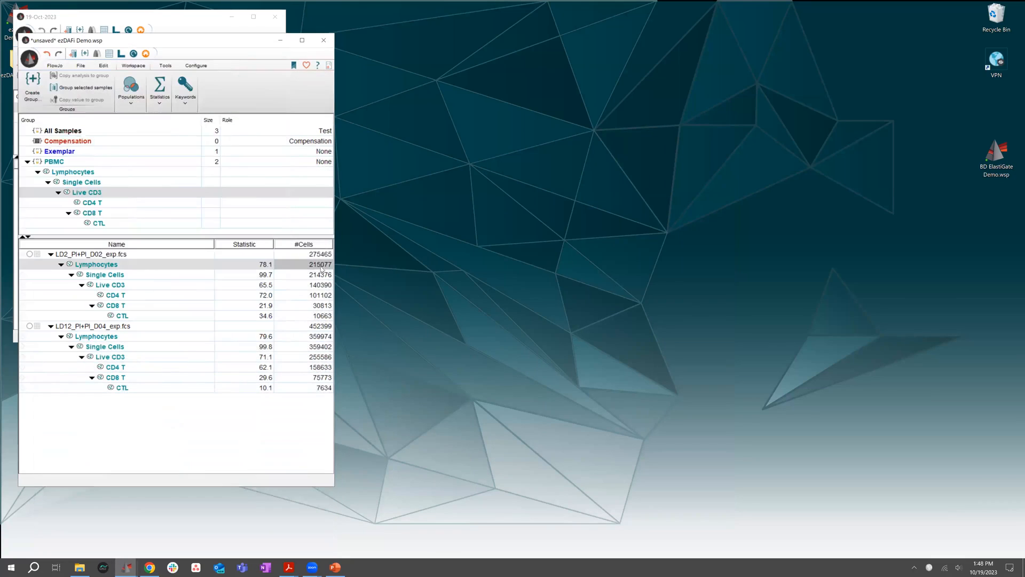
{"action": "left_click", "coordinate": [325, 41]}
{"action": "left_click", "coordinate": [325, 41]}
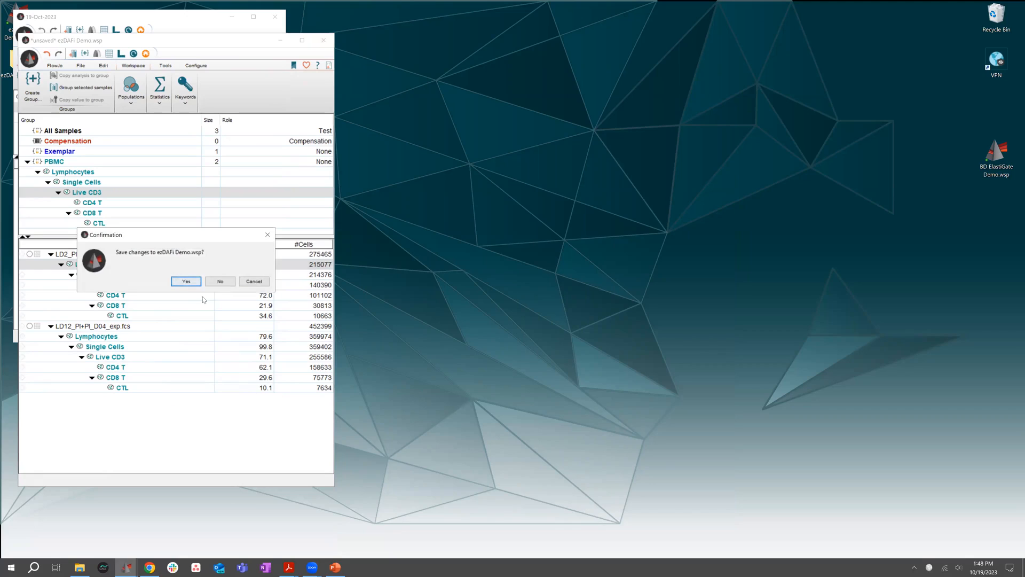
{"action": "left_click", "coordinate": [229, 281]}
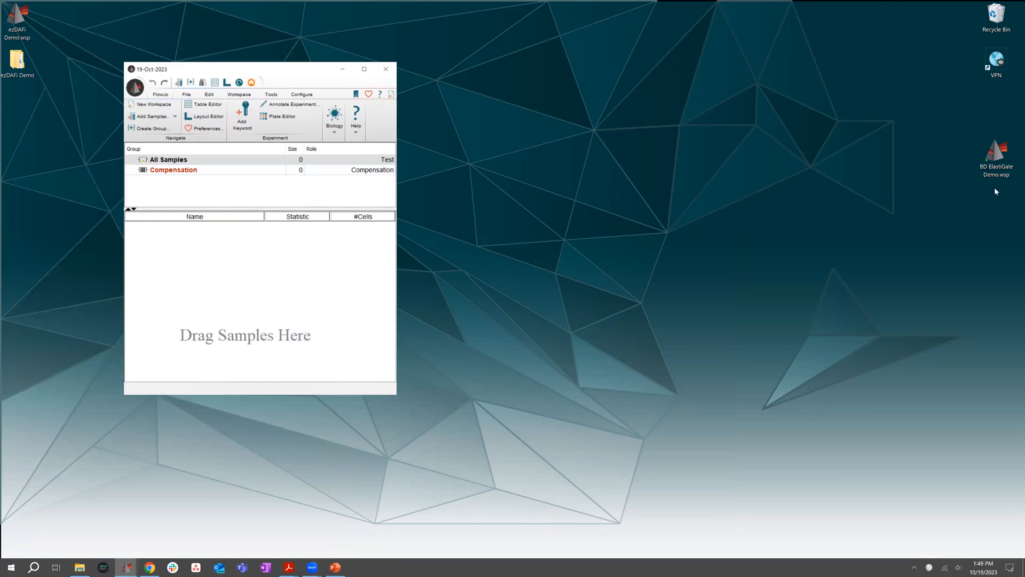
Open BD ElastiGate Demo.wsp from the desktop, narrow and reposition its window, and minimize the empty workspace
{"action": "left_click_drag", "start_coordinate": [1003, 160], "coordinate": [289, 292]}
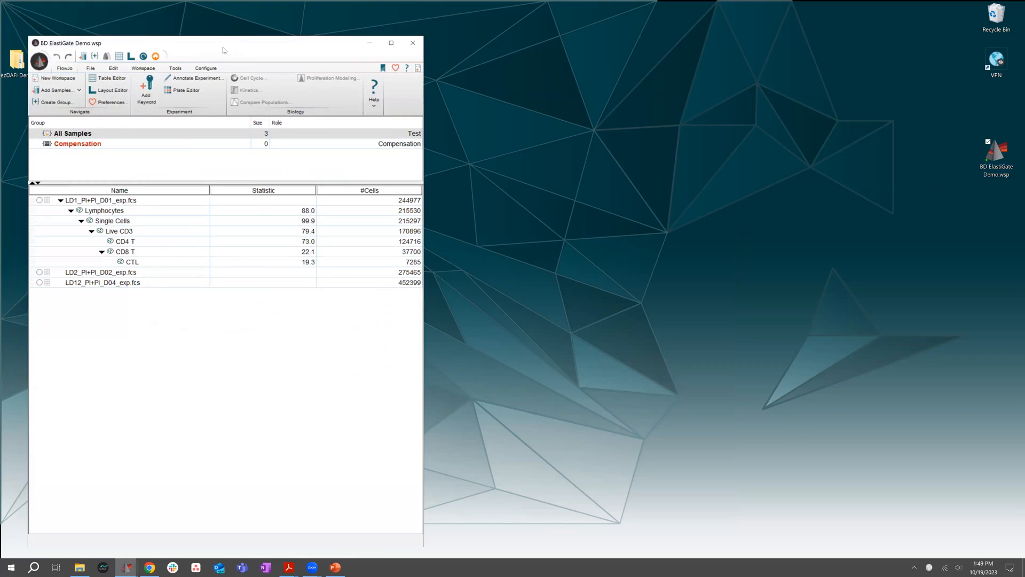
{"action": "left_click_drag", "start_coordinate": [217, 49], "coordinate": [219, 24]}
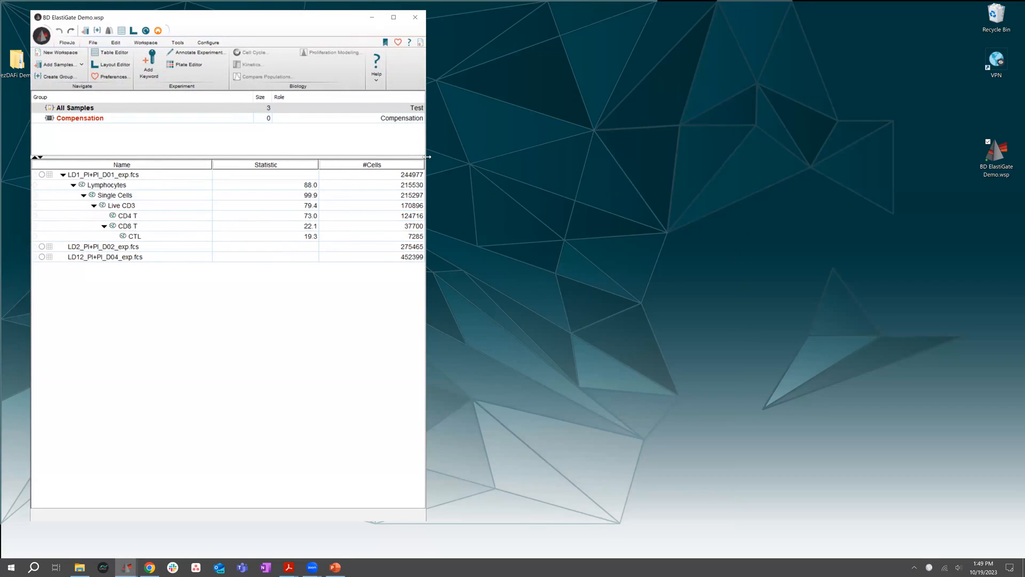
{"action": "left_click_drag", "start_coordinate": [427, 157], "coordinate": [383, 277]}
{"action": "left_click", "coordinate": [395, 280]}
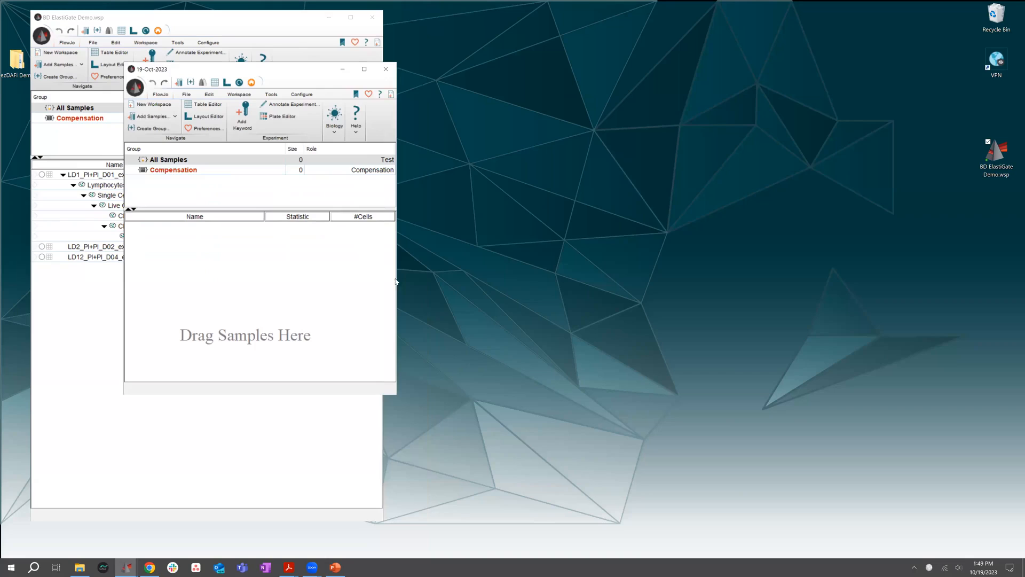
{"action": "left_click", "coordinate": [343, 70]}
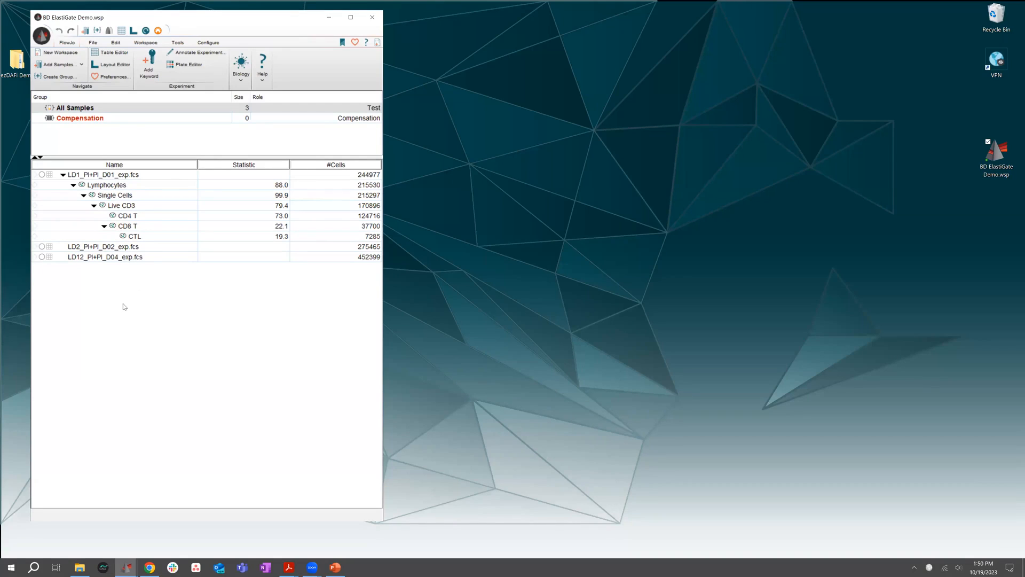
{"action": "left_click_drag", "start_coordinate": [207, 24], "coordinate": [193, 19]}
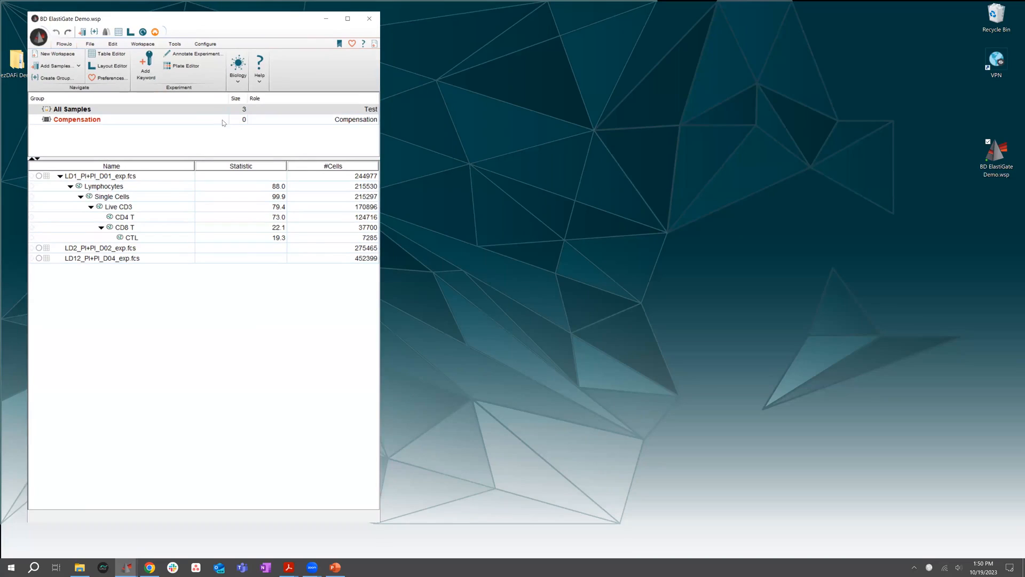
Launch the ElastiGate plugin on the gated sample LD1_PI+PI_D01_exp.fcs
{"action": "left_click", "coordinate": [117, 179]}
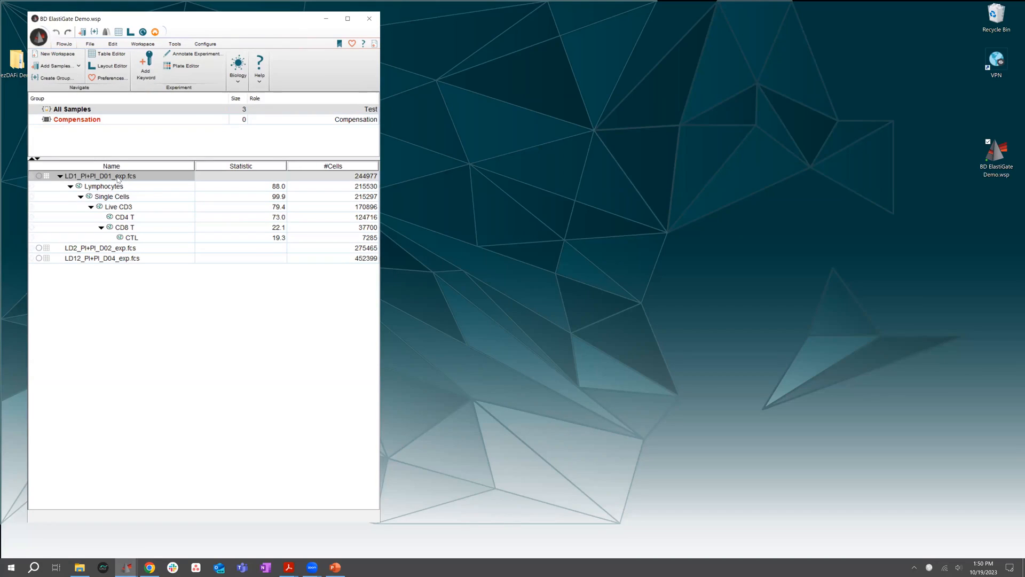
{"action": "left_click", "coordinate": [142, 44]}
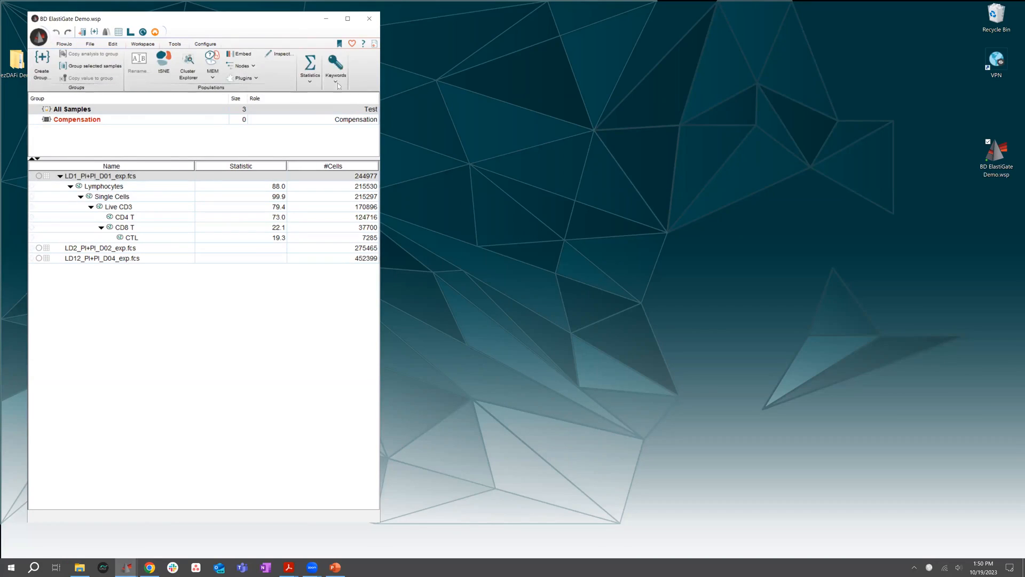
{"action": "left_click", "coordinate": [244, 79]}
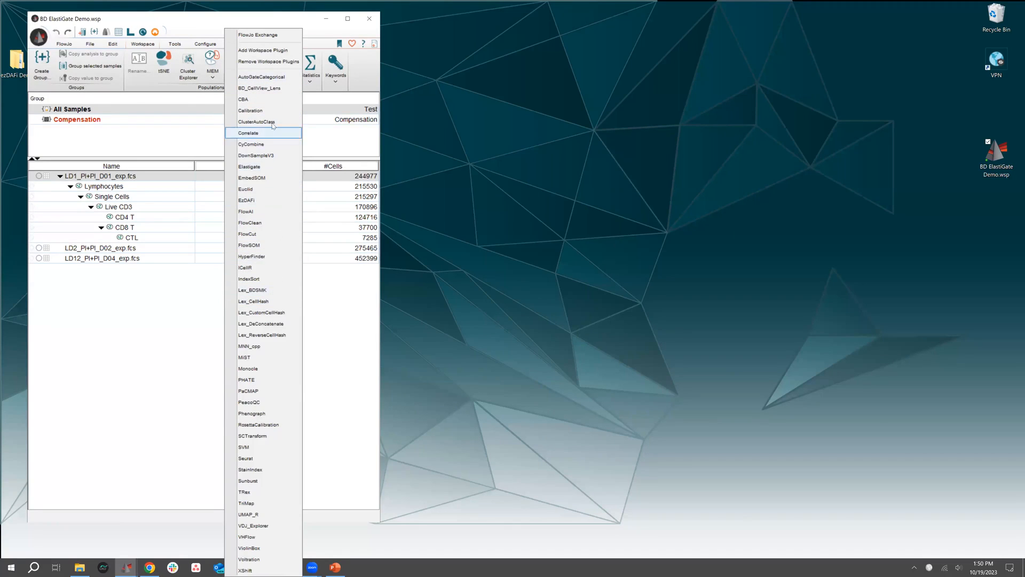
{"action": "left_click", "coordinate": [262, 168]}
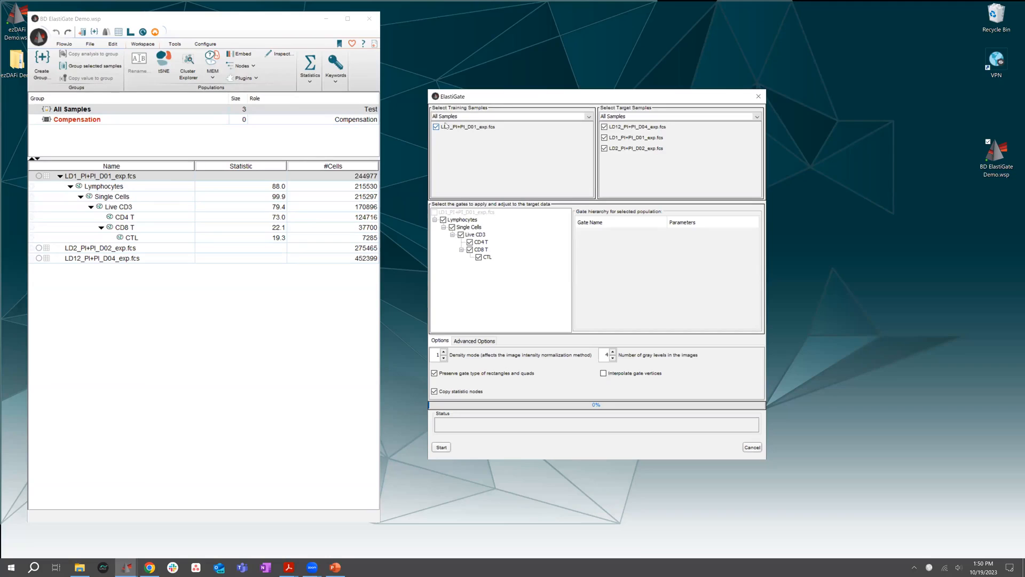
Review the group choices for the training and target samples, keep All Samples for both, and move the ElastiGate dialog higher on the screen
{"action": "left_click", "coordinate": [623, 118]}
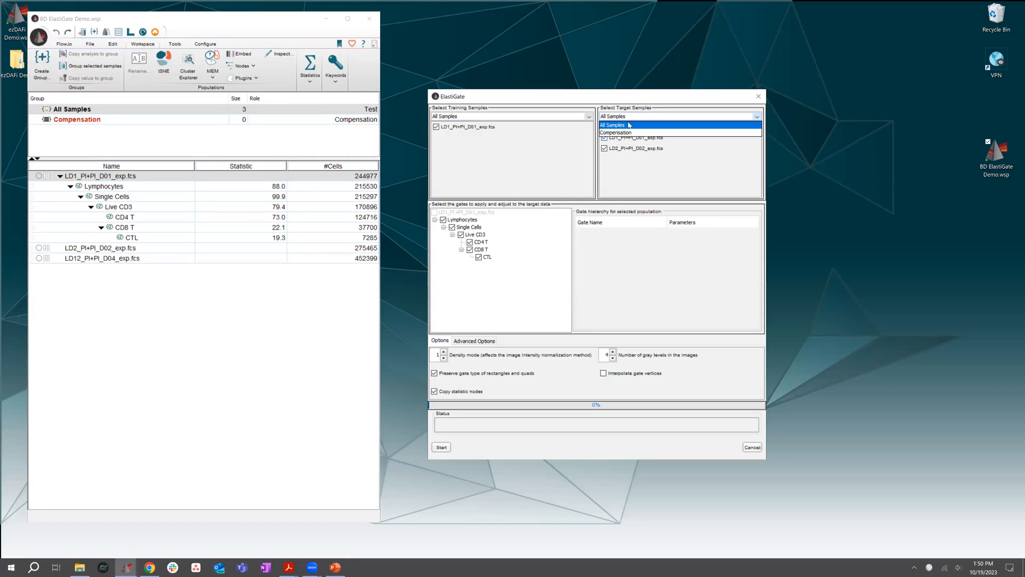
{"action": "left_click", "coordinate": [633, 116]}
{"action": "left_click", "coordinate": [588, 117]}
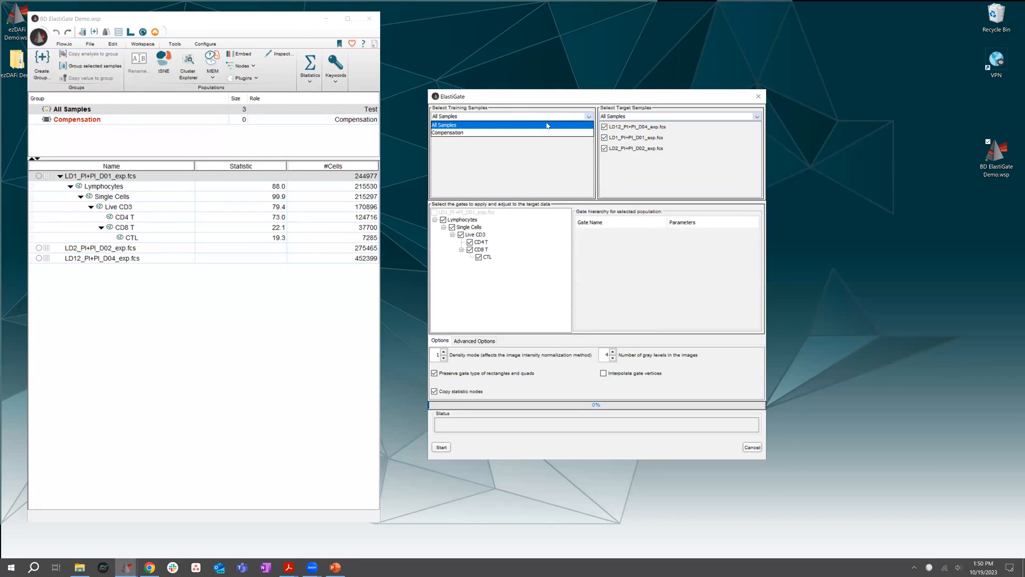
{"action": "left_click", "coordinate": [546, 125]}
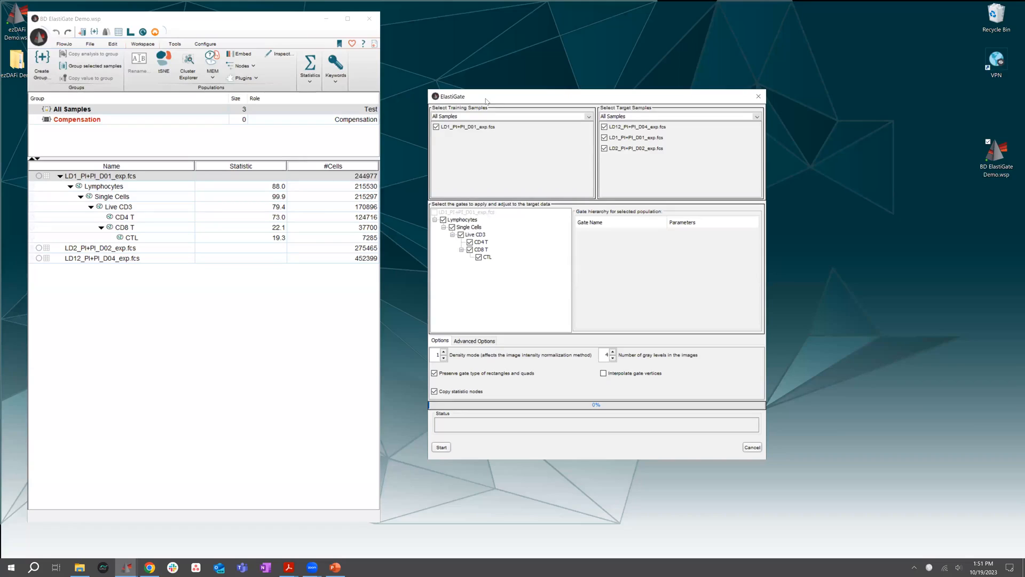
{"action": "left_click_drag", "start_coordinate": [486, 101], "coordinate": [485, 104]}
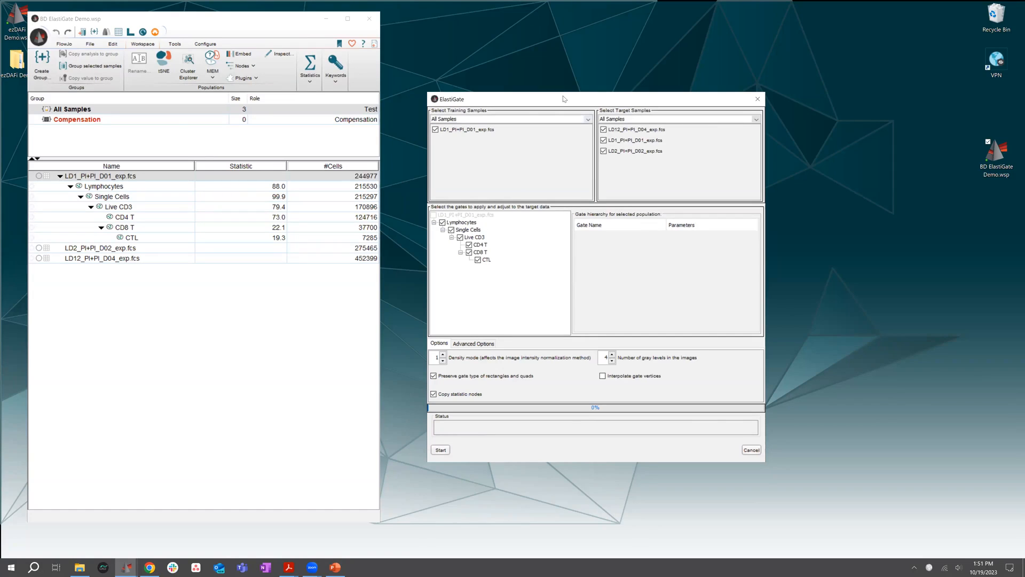
{"action": "left_click_drag", "start_coordinate": [563, 95], "coordinate": [560, 65]}
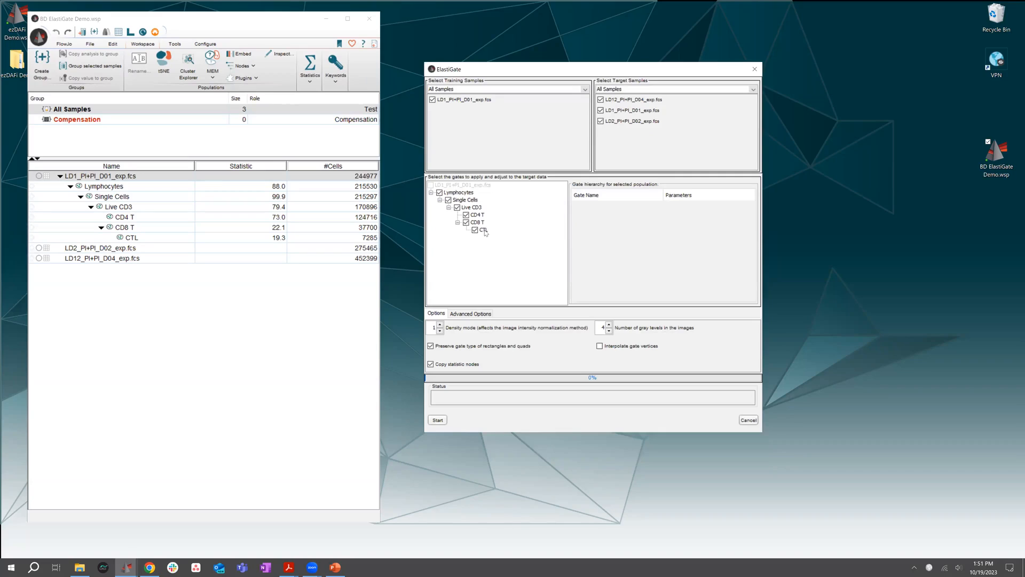
Show the CTL gate hierarchy in ElastiGate and consult the Options Panel section of the ElastiGate plugin guide PDF
{"action": "left_click", "coordinate": [483, 230]}
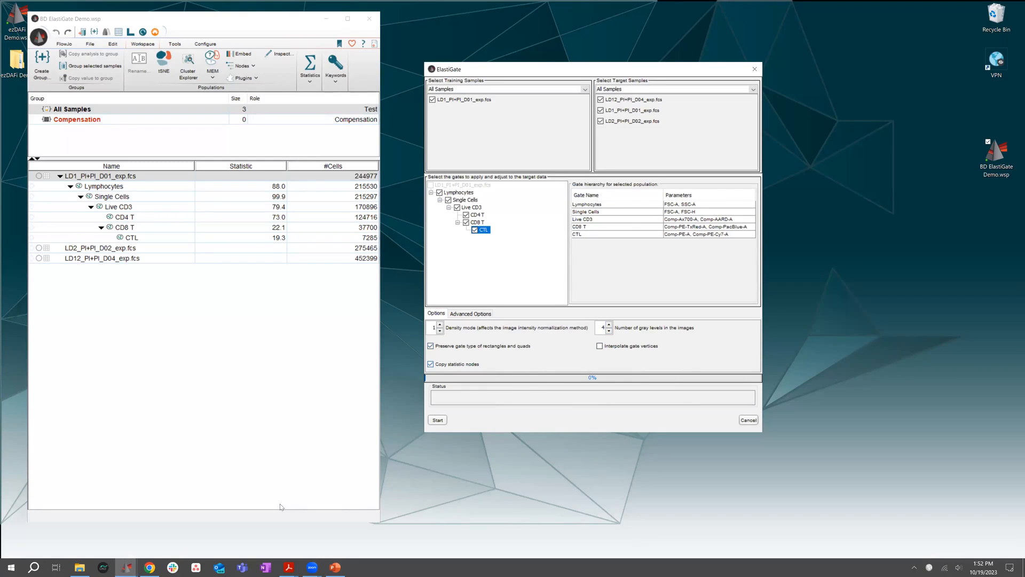
{"action": "mouse_move", "coordinate": [289, 567]}
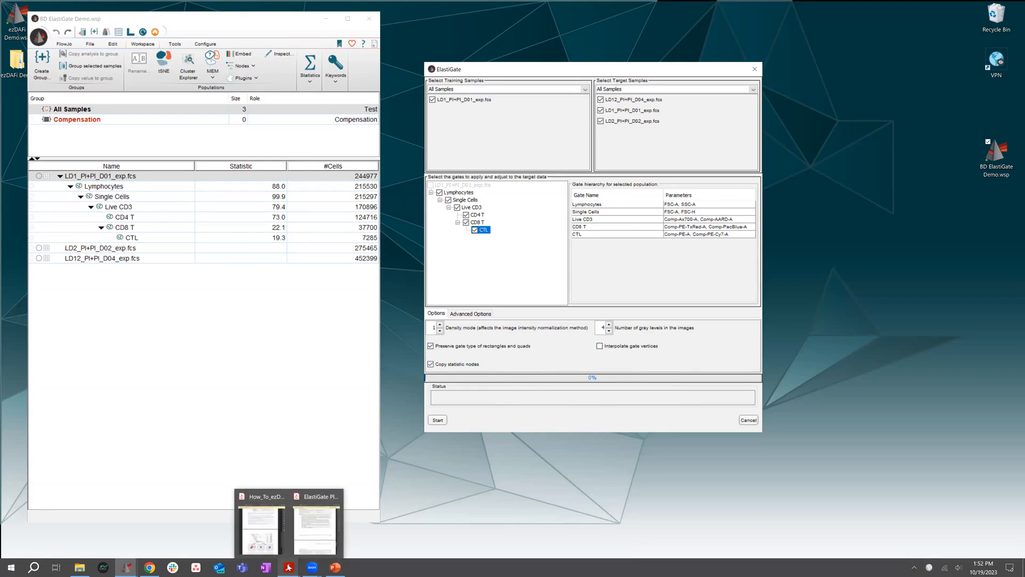
{"action": "left_click", "coordinate": [313, 543]}
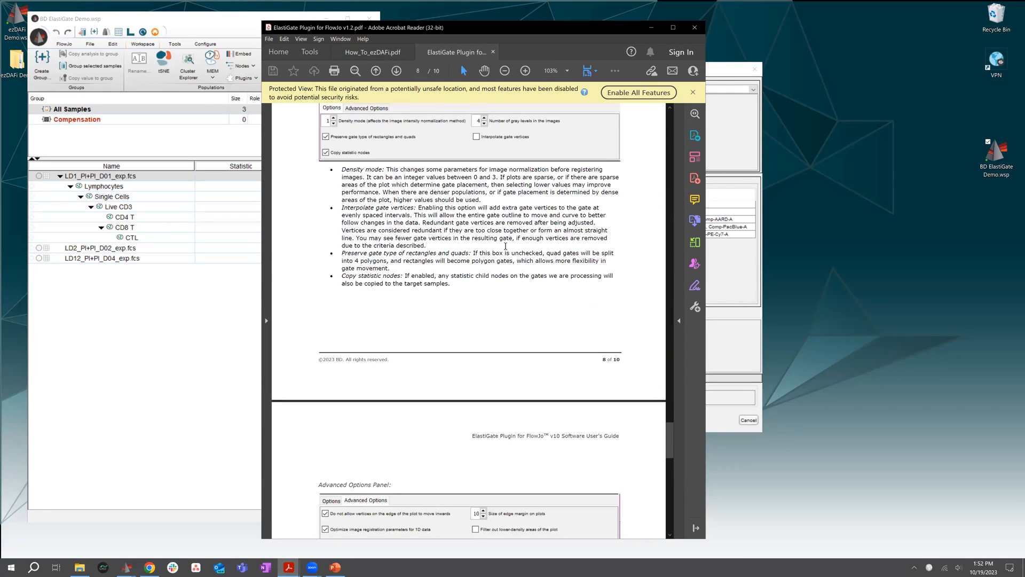
{"action": "scroll", "coordinate": [668, 422], "scroll_direction": "up", "scroll_amount": 3}
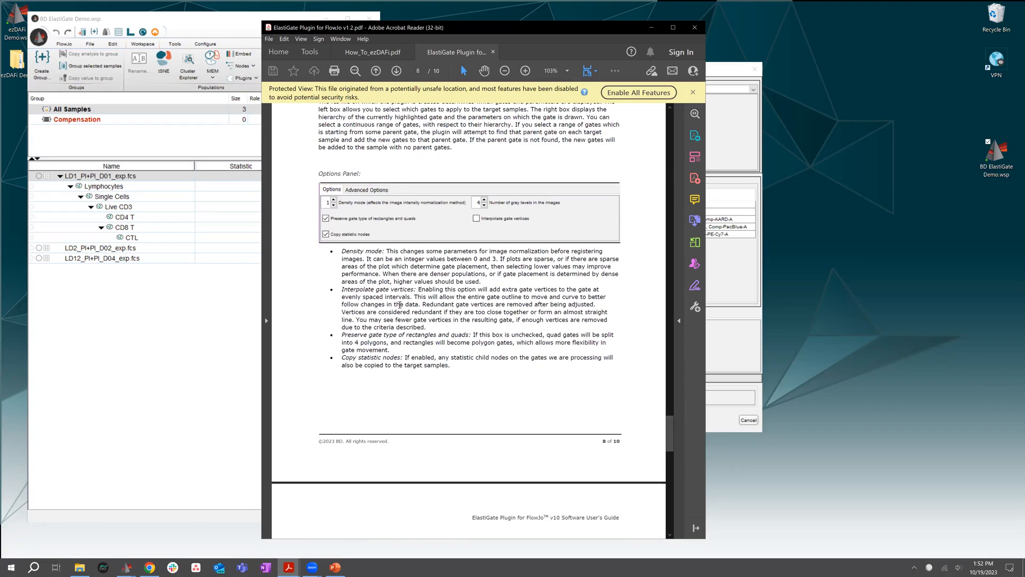
{"action": "scroll", "coordinate": [453, 300], "scroll_direction": "up", "scroll_amount": 1}
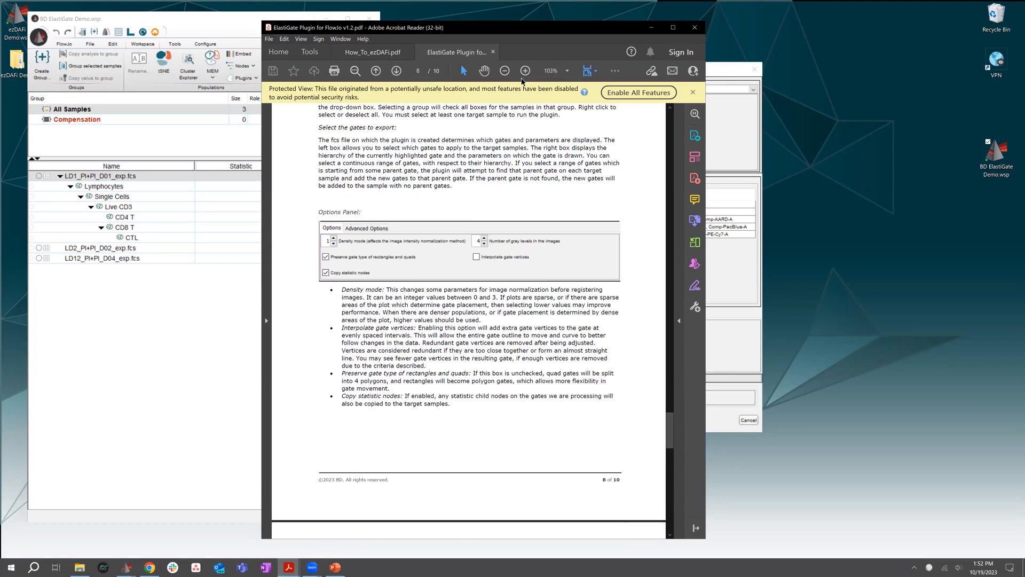
{"action": "left_click_drag", "start_coordinate": [470, 24], "coordinate": [329, 28]}
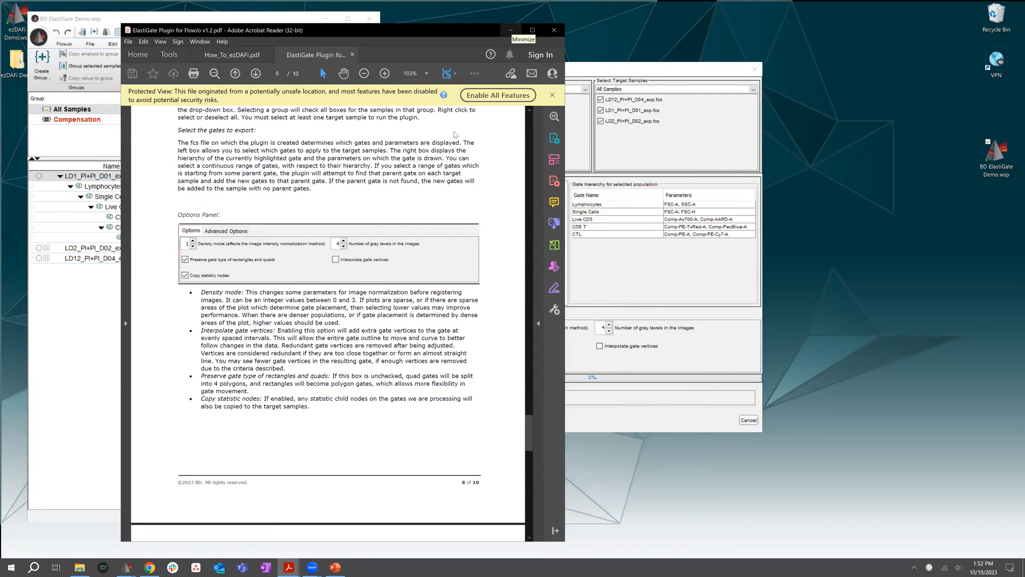
{"action": "left_click", "coordinate": [512, 31]}
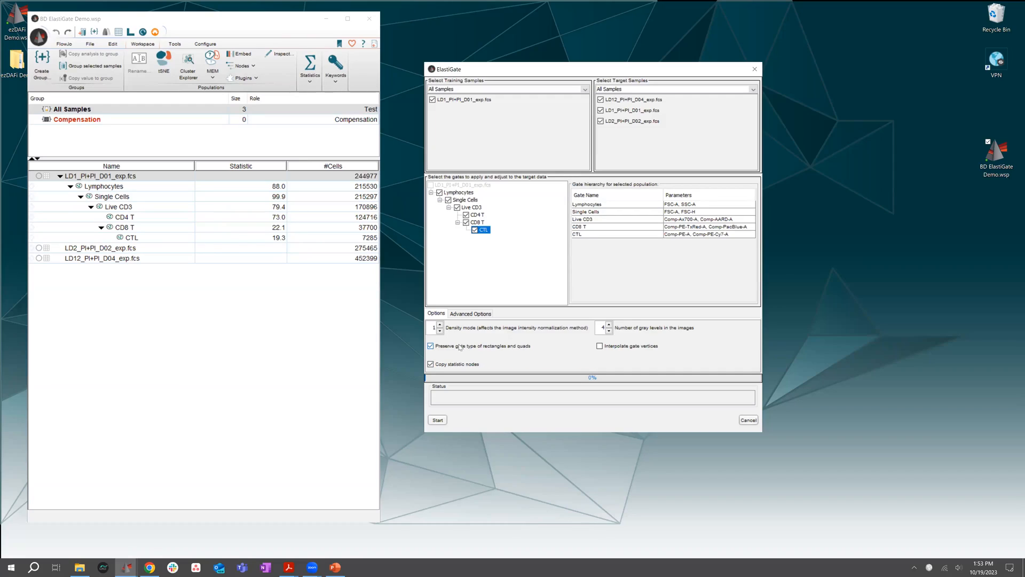
Turn off Preserve gate type of rectangles and quads for ElastiGate, and turn it back on
{"action": "left_click", "coordinate": [430, 346]}
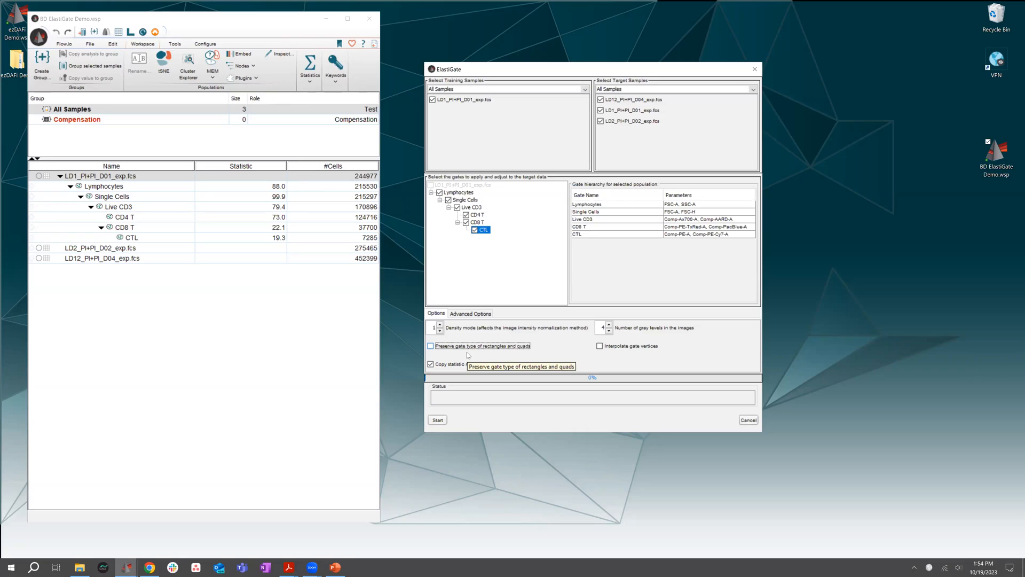
{"action": "left_click", "coordinate": [431, 347]}
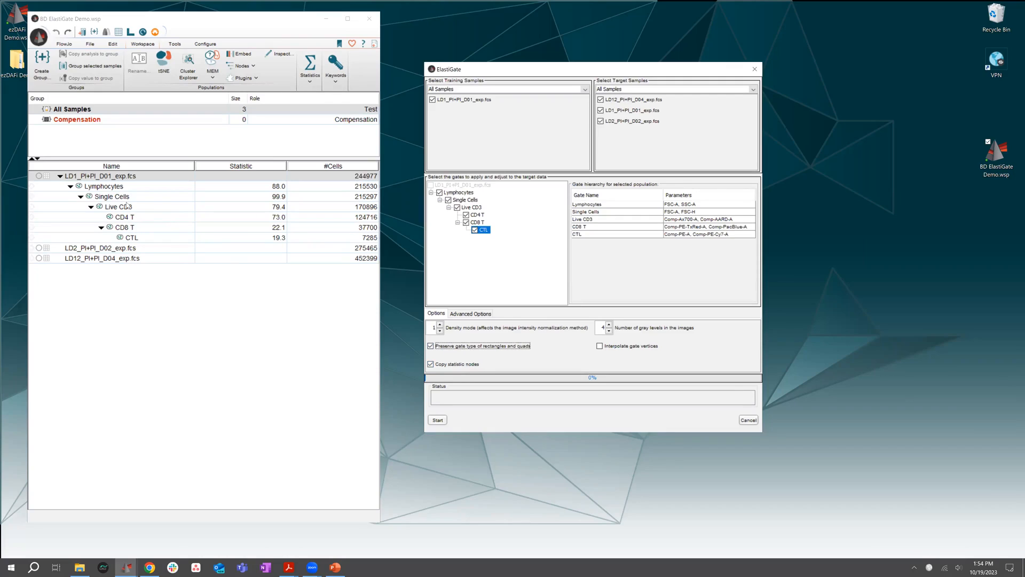
{"action": "double_click", "coordinate": [133, 219]}
Examine the basic and advanced ElastiGate settings, including edge vertices, edge margin, 1D registration and non-matching populations
{"action": "left_click", "coordinate": [464, 315]}
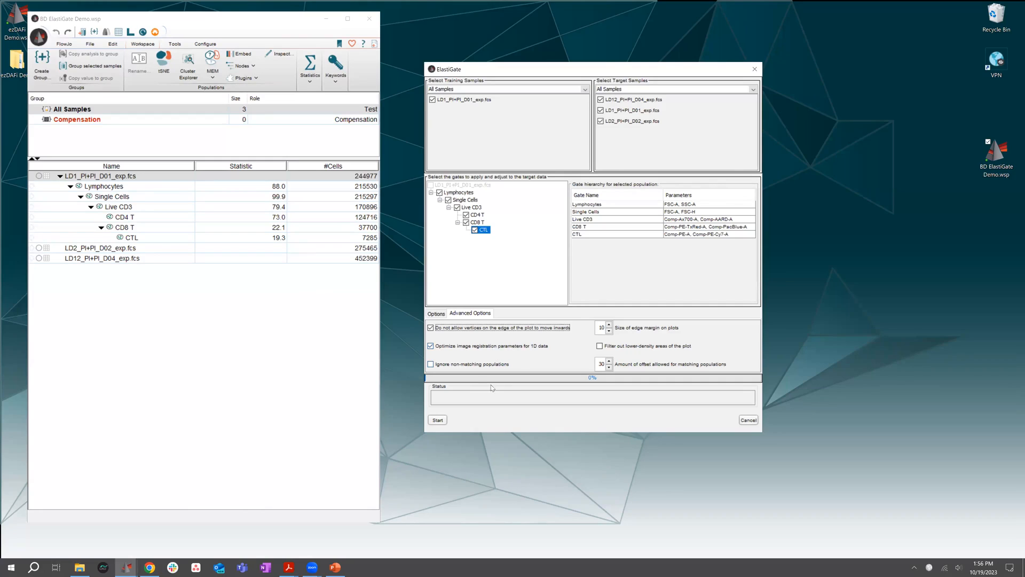
{"action": "left_click", "coordinate": [436, 315]}
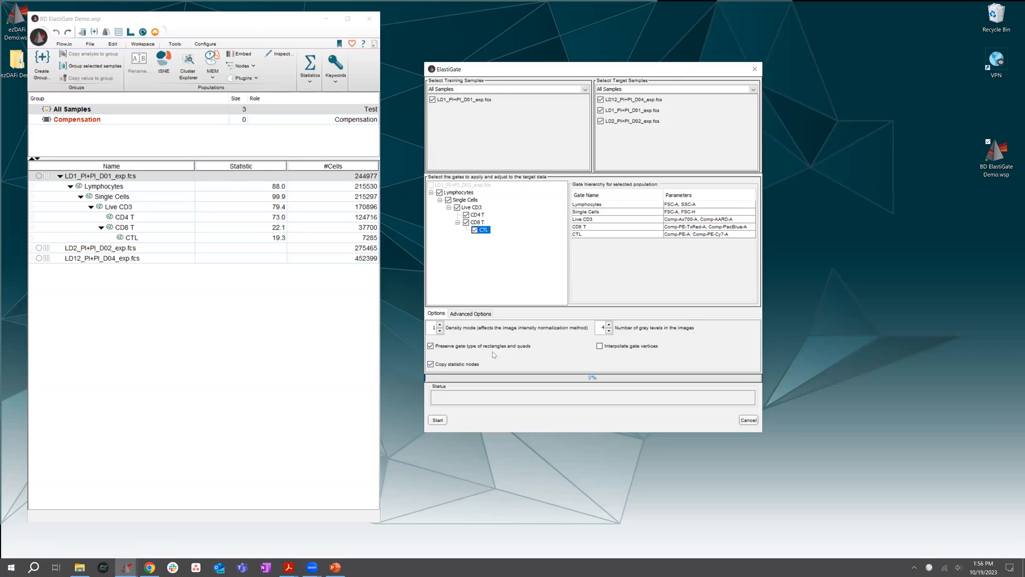
{"action": "left_click", "coordinate": [469, 315]}
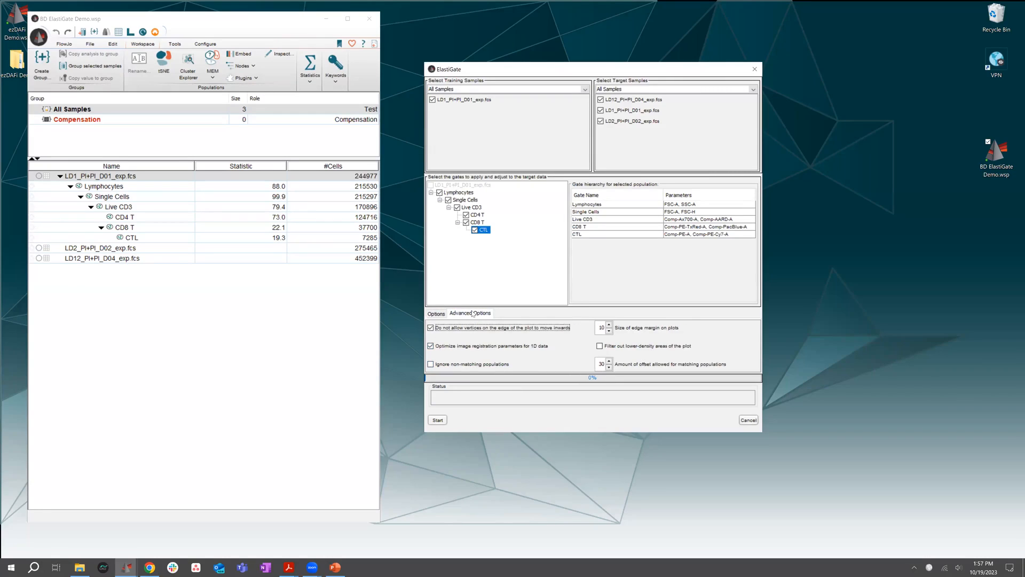
{"action": "left_click", "coordinate": [441, 316]}
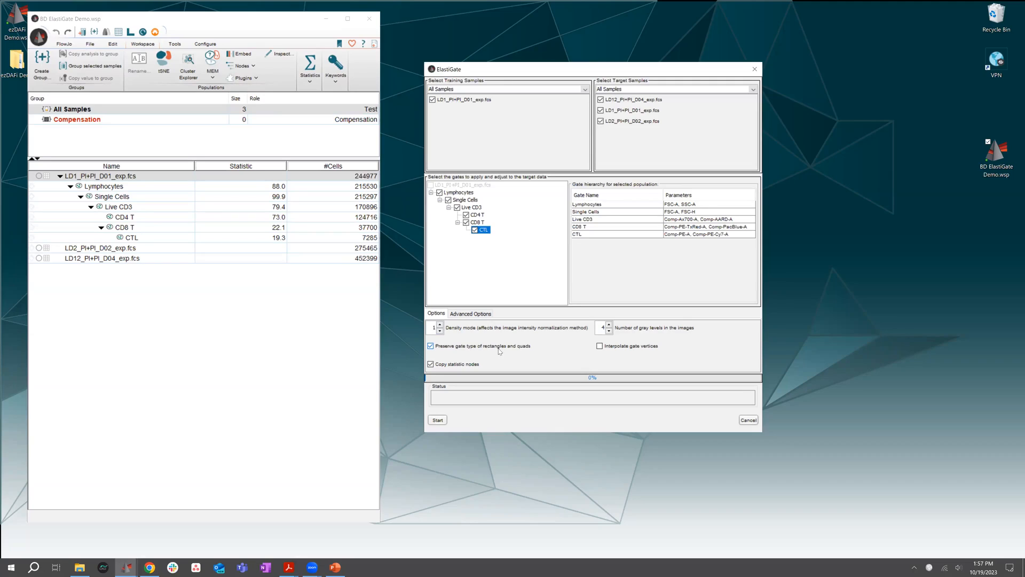
{"action": "left_click", "coordinate": [478, 316]}
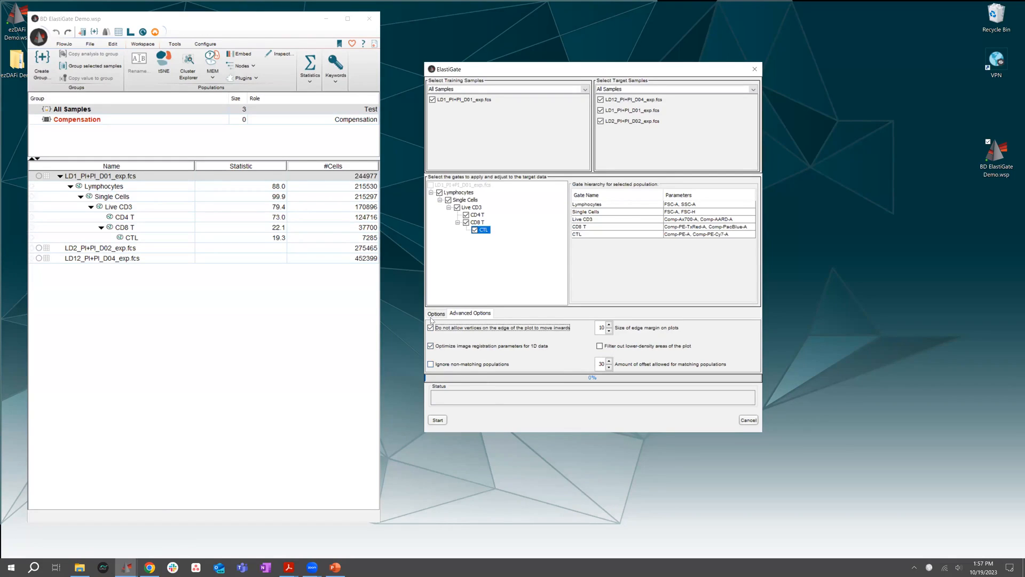
{"action": "left_click", "coordinate": [470, 313]}
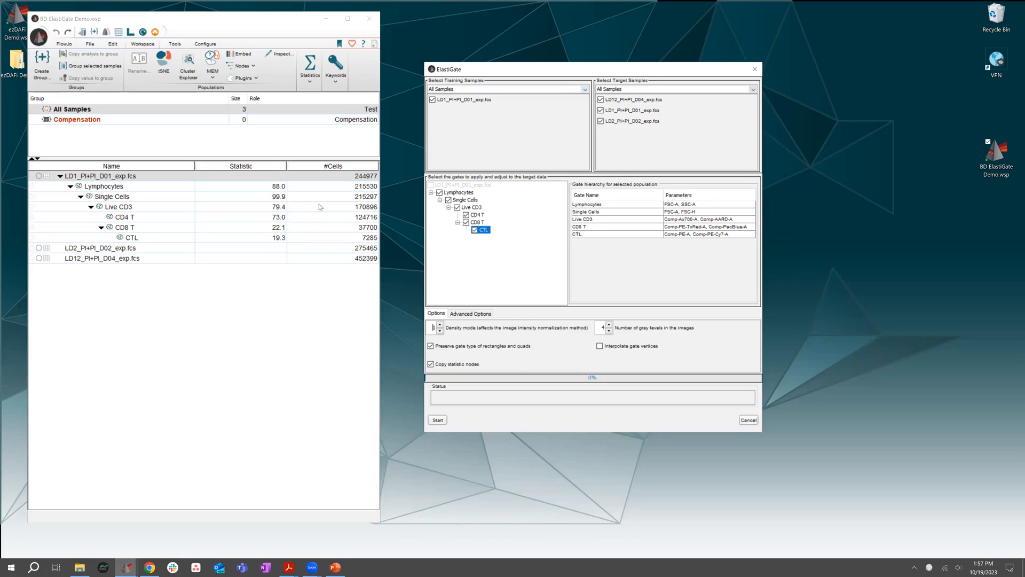
Run ElastiGate with all gates checked on the target samples, close its dialog, and select the Elastigate node
{"action": "left_click", "coordinate": [437, 421]}
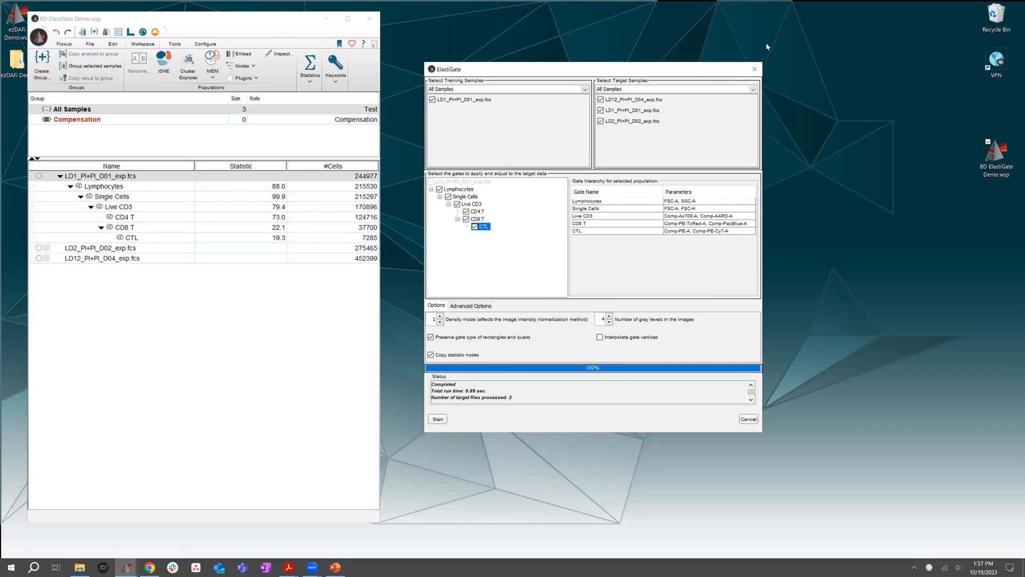
{"action": "left_click", "coordinate": [754, 70]}
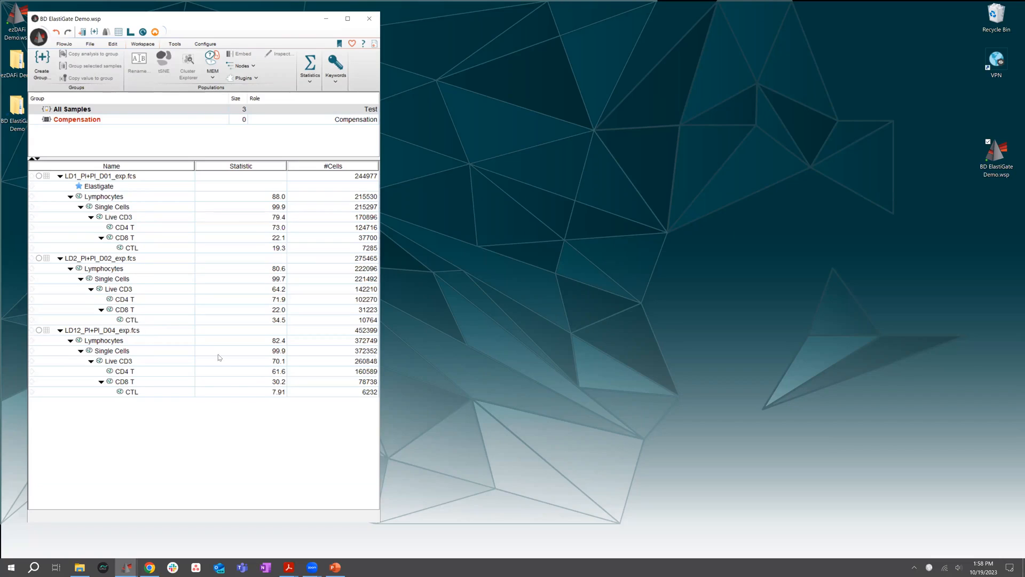
{"action": "left_click", "coordinate": [118, 187]}
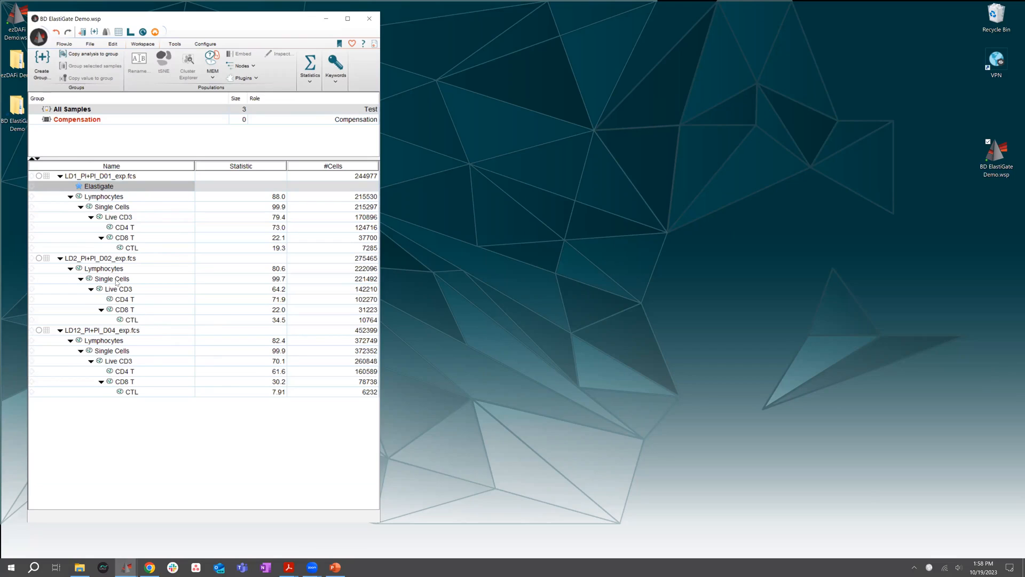
Open the plots of LD2_PI+PI_D02_exp.fcs from the ungated sample down to the CTL gate and arrange them side by side
{"action": "double_click", "coordinate": [113, 260]}
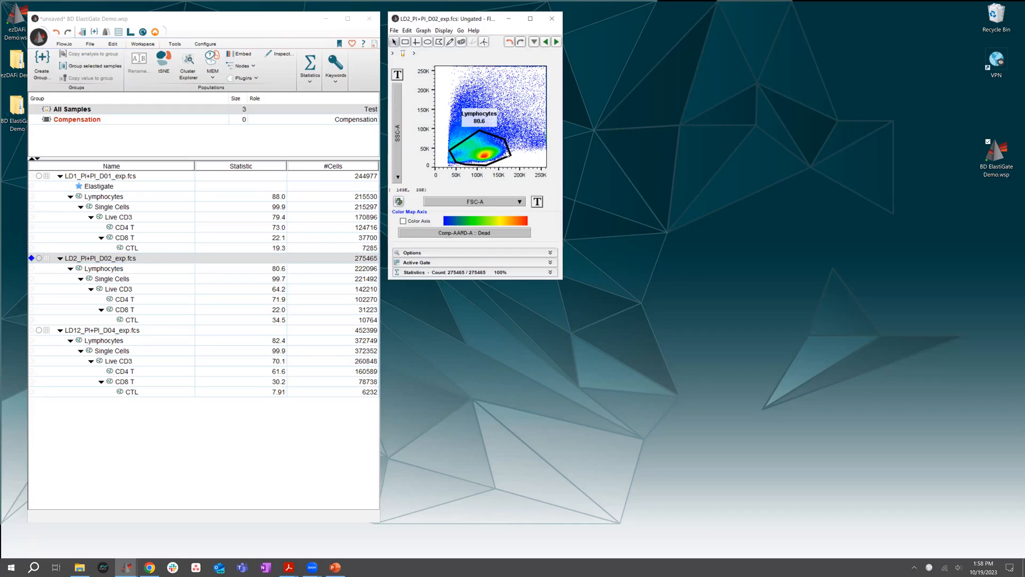
{"action": "left_click", "coordinate": [508, 154]}
{"action": "double_click", "coordinate": [507, 153]}
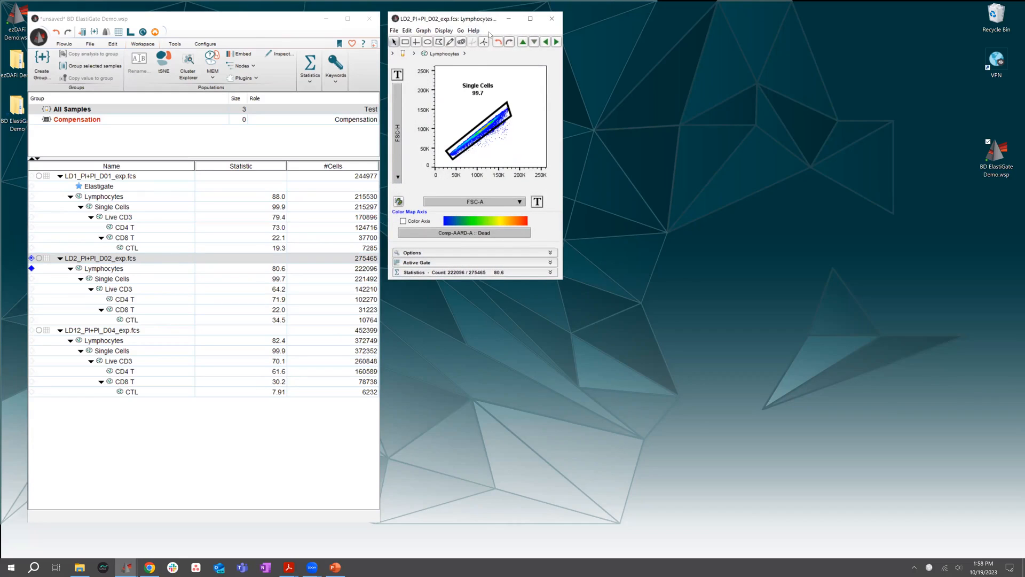
{"action": "left_click_drag", "start_coordinate": [489, 19], "coordinate": [672, 28]}
{"action": "double_click", "coordinate": [675, 123]}
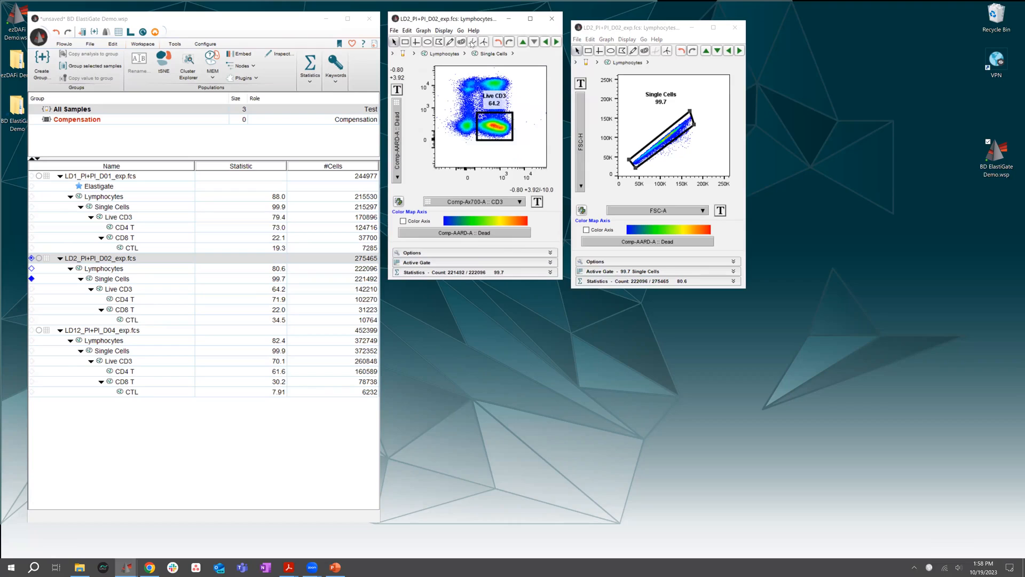
{"action": "left_click", "coordinate": [472, 42]}
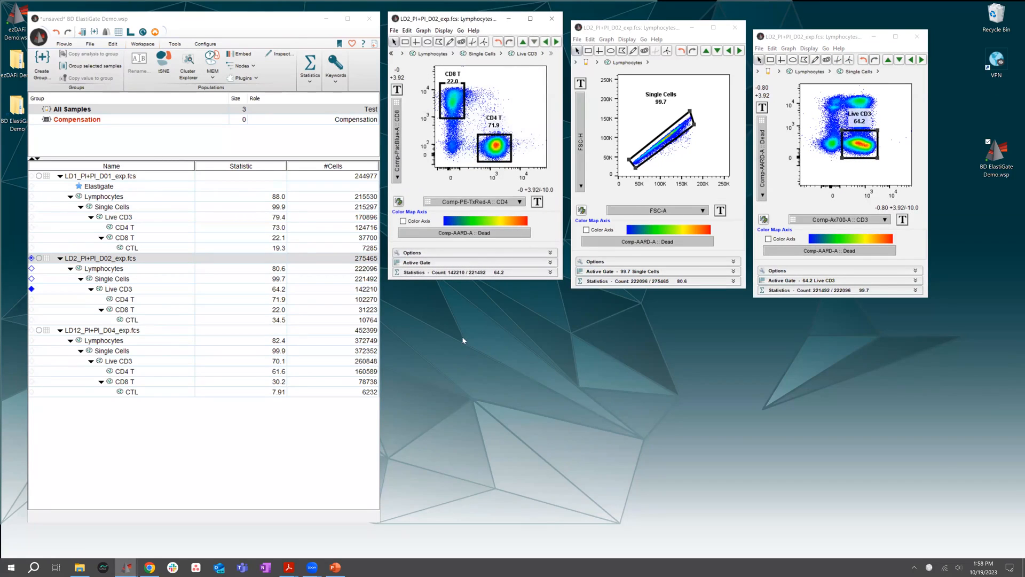
{"action": "double_click", "coordinate": [452, 101]}
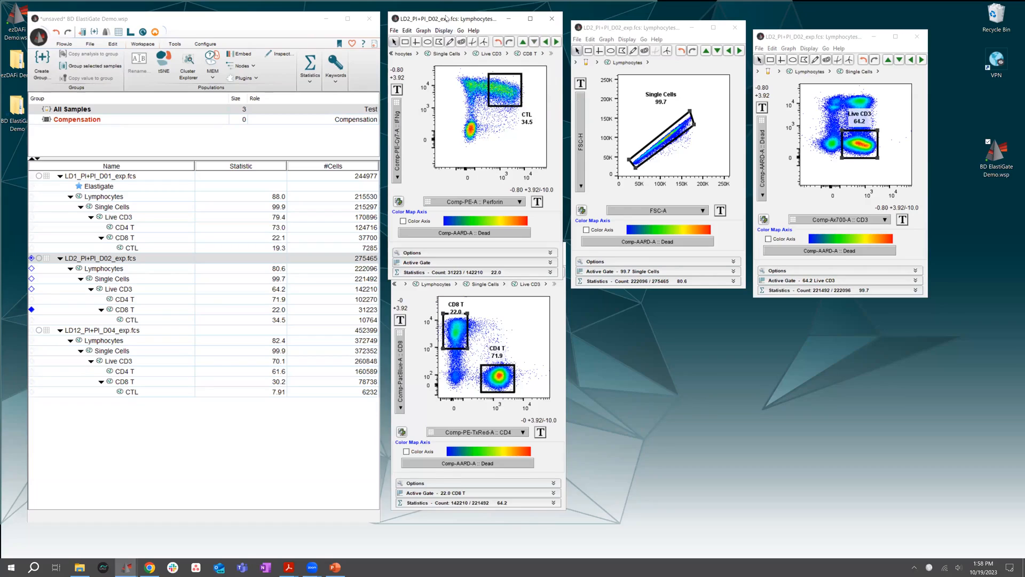
{"action": "left_click_drag", "start_coordinate": [447, 18], "coordinate": [634, 259]}
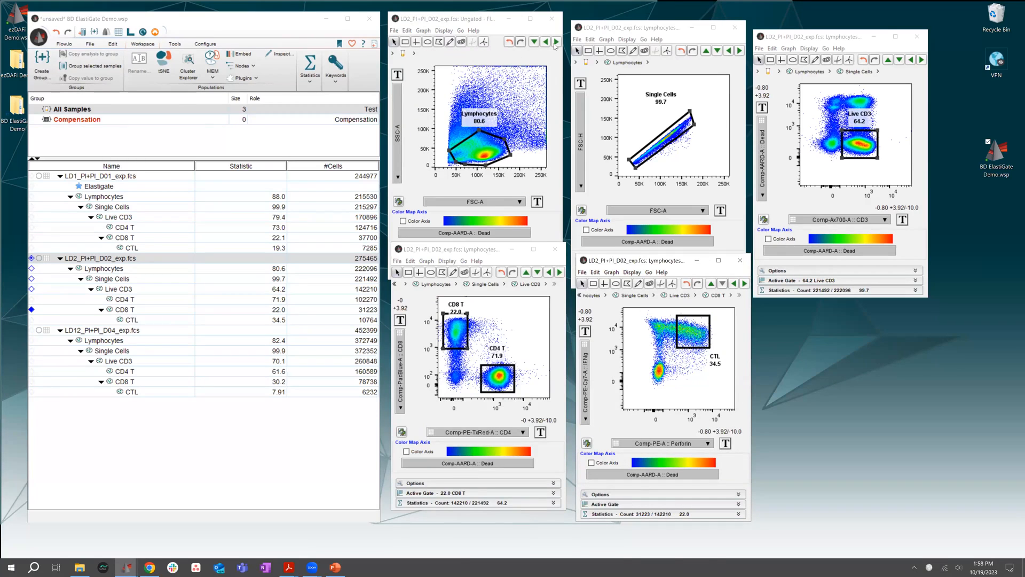
Advance the plots to LD12_PI+PI_D04_exp.fcs and reshape its CTL gate toward lower Perforin values to include more cells
{"action": "left_click", "coordinate": [556, 42]}
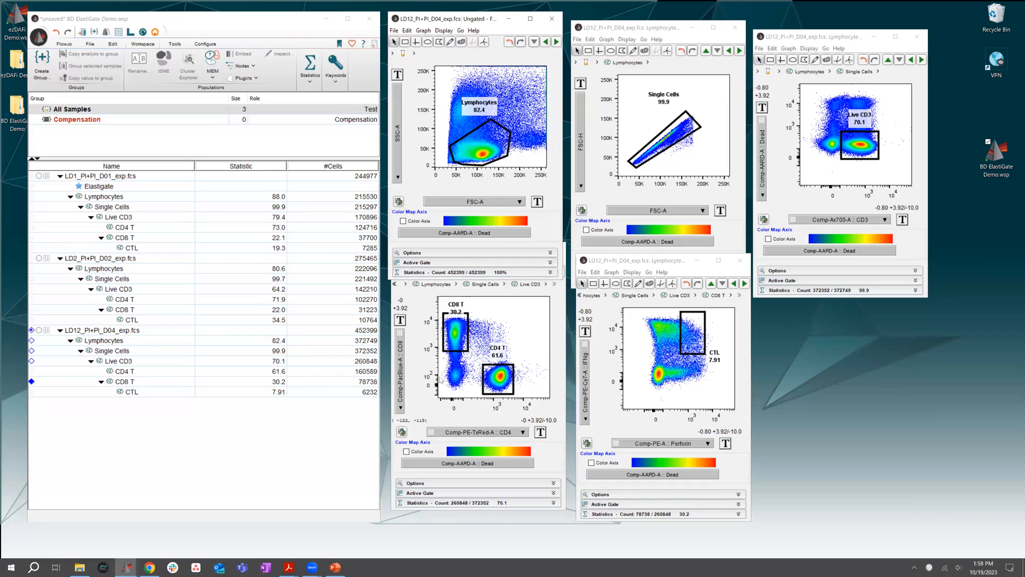
{"action": "left_click", "coordinate": [705, 331]}
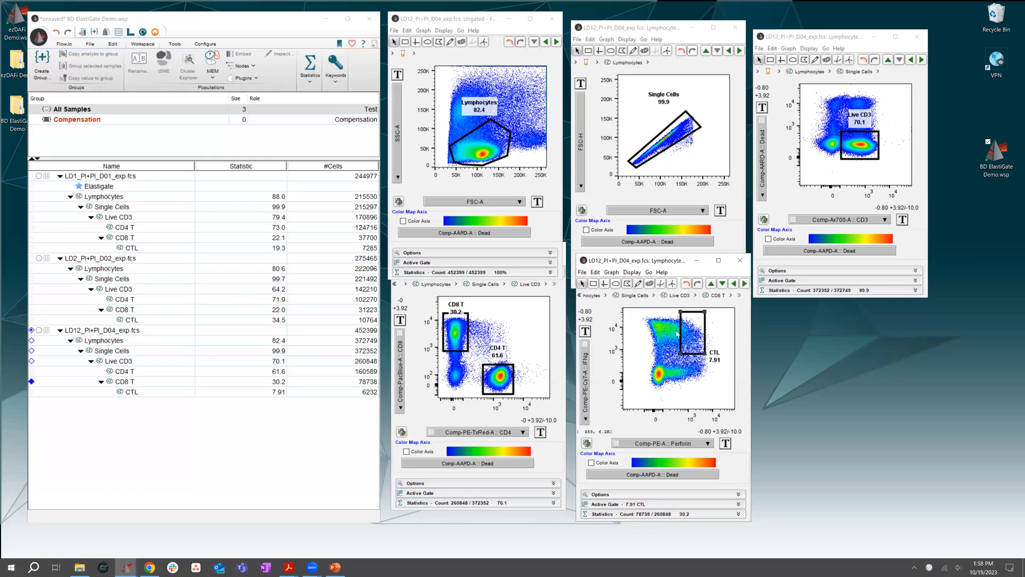
{"action": "left_click_drag", "start_coordinate": [680, 310], "coordinate": [673, 313]}
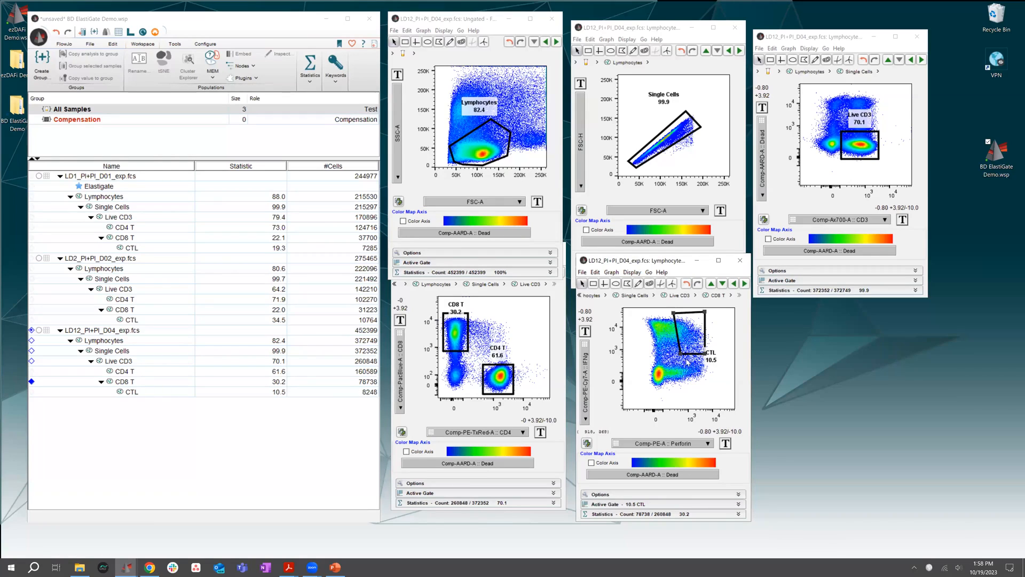
{"action": "left_click_drag", "start_coordinate": [680, 353], "coordinate": [671, 345]}
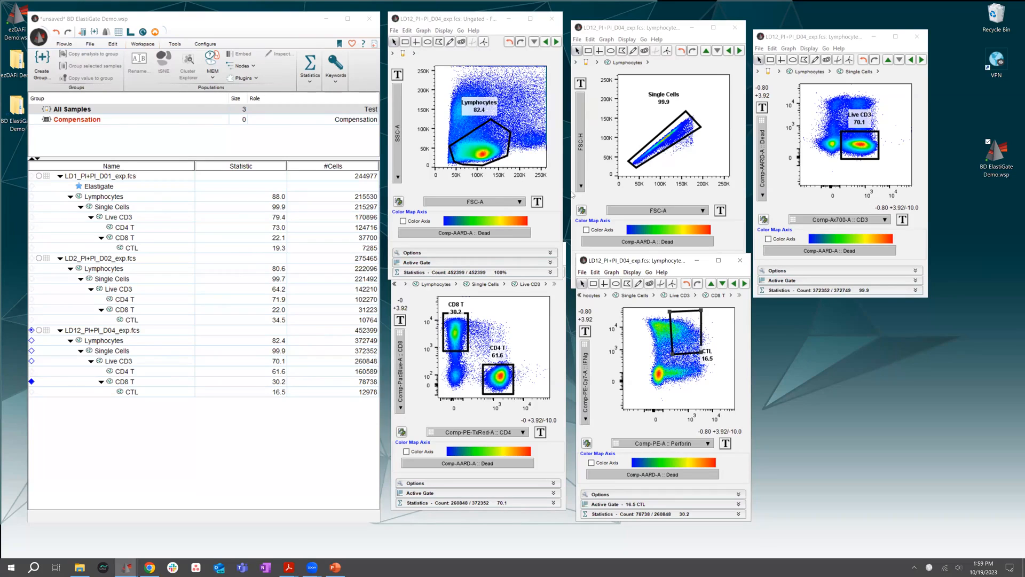
{"action": "left_click", "coordinate": [481, 4]}
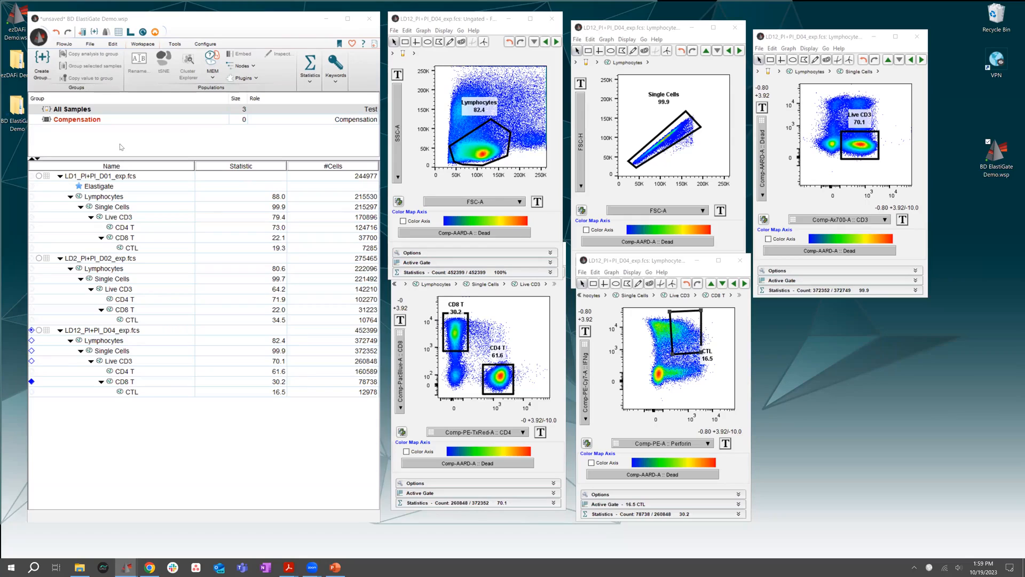
Reopen the ElastiGate settings from the Elastigate node under LD1_PI+PI_D01_exp.fcs and move the dialog lower beside the workspace
{"action": "left_click", "coordinate": [124, 177]}
{"action": "left_click", "coordinate": [102, 188]}
{"action": "double_click", "coordinate": [102, 190]}
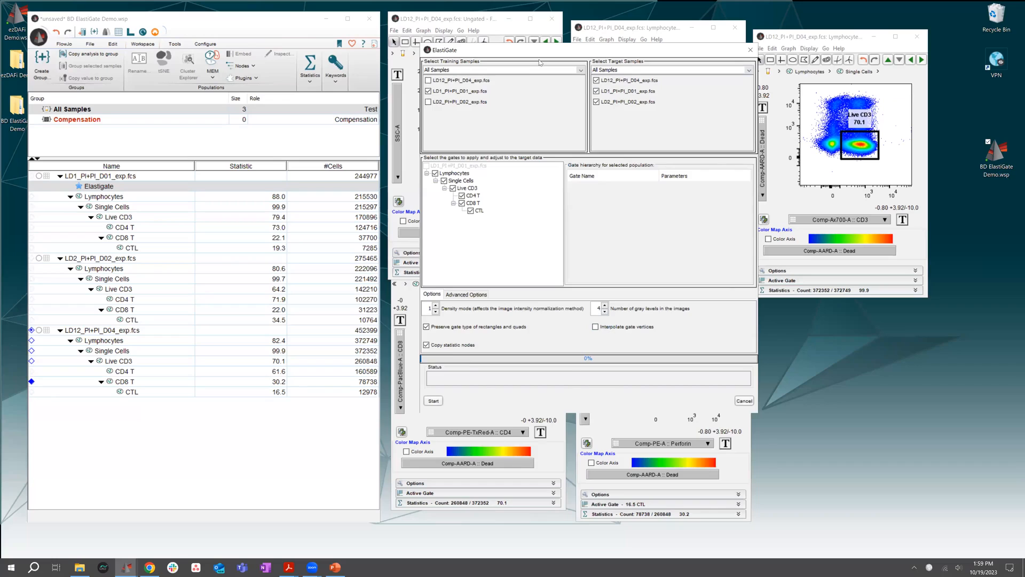
{"action": "left_click_drag", "start_coordinate": [539, 50], "coordinate": [507, 108]}
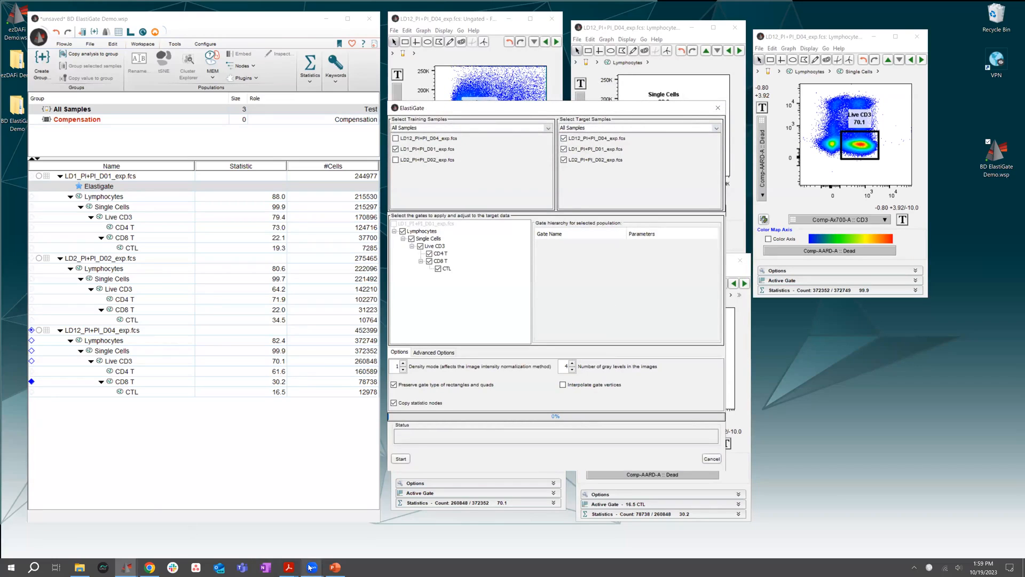
Bring up the ElastiGate plugin guide PDF and read its Advanced Options Panel section
{"action": "mouse_move", "coordinate": [289, 567]}
{"action": "left_click", "coordinate": [301, 525]}
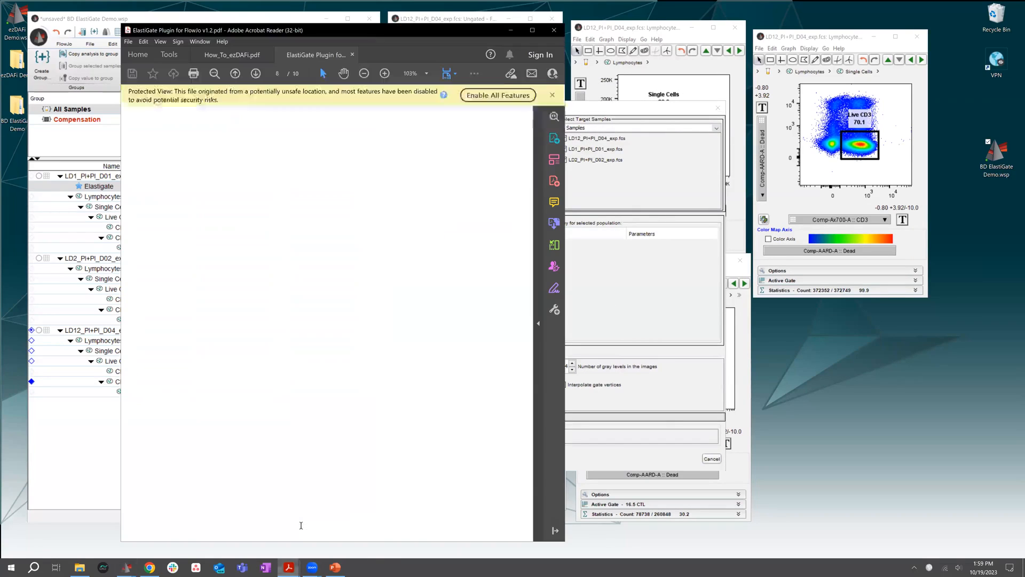
{"action": "left_click_drag", "start_coordinate": [385, 34], "coordinate": [493, 11]}
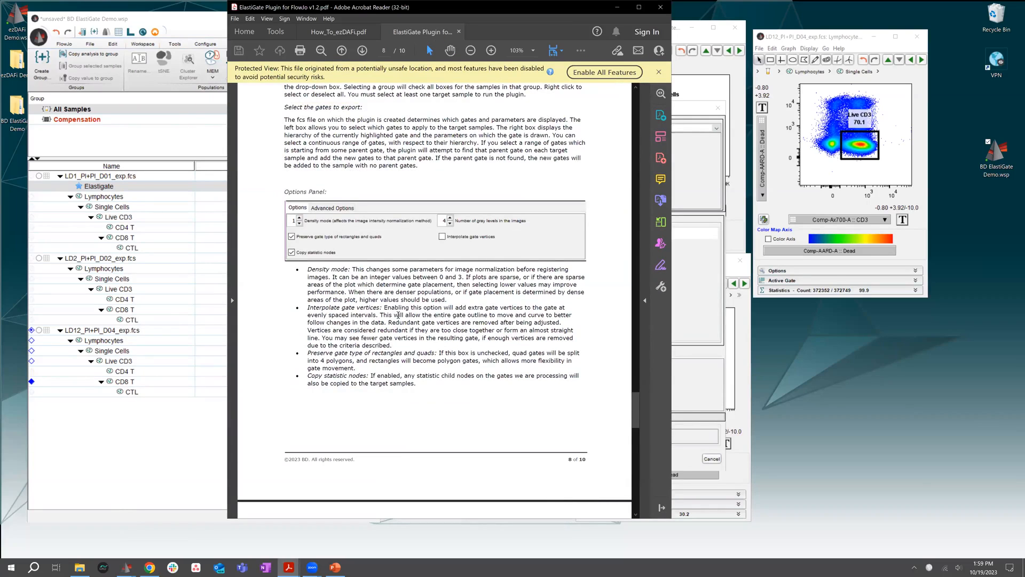
{"action": "scroll", "coordinate": [400, 312], "scroll_direction": "down", "scroll_amount": 4}
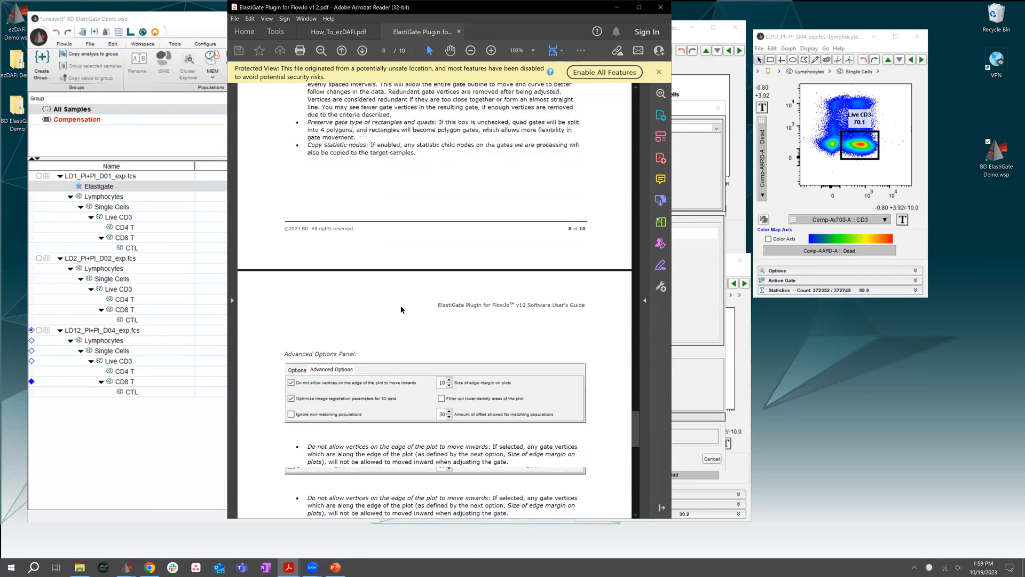
{"action": "scroll", "coordinate": [400, 309], "scroll_direction": "down", "scroll_amount": 2}
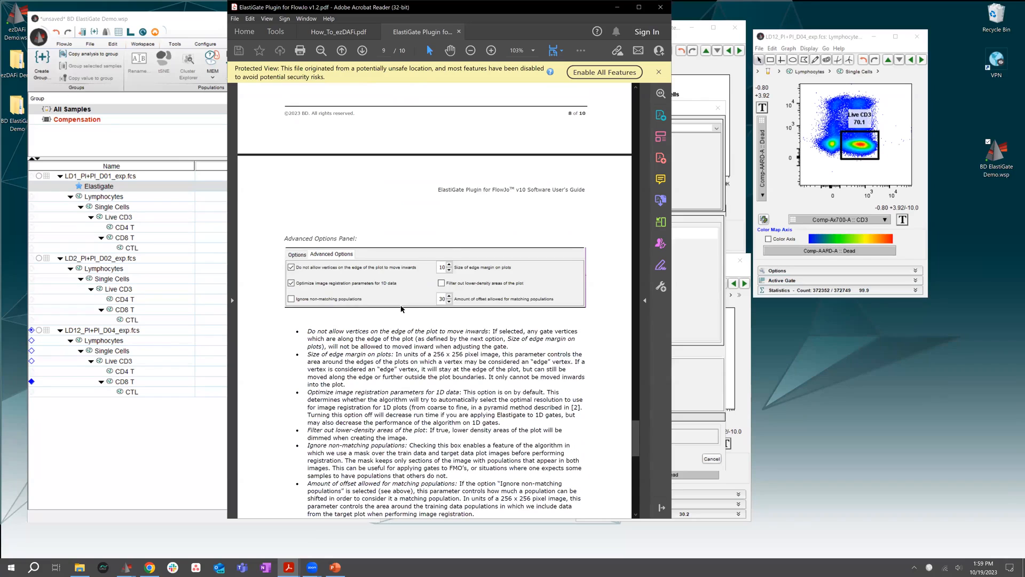
Review the Advanced Options descriptions in the ElastiGate guide, then minimize the guide and close the ElastiGate settings without running them
{"action": "scroll", "coordinate": [402, 309], "scroll_direction": "down", "scroll_amount": 1}
{"action": "scroll", "coordinate": [400, 306], "scroll_direction": "down", "scroll_amount": 1}
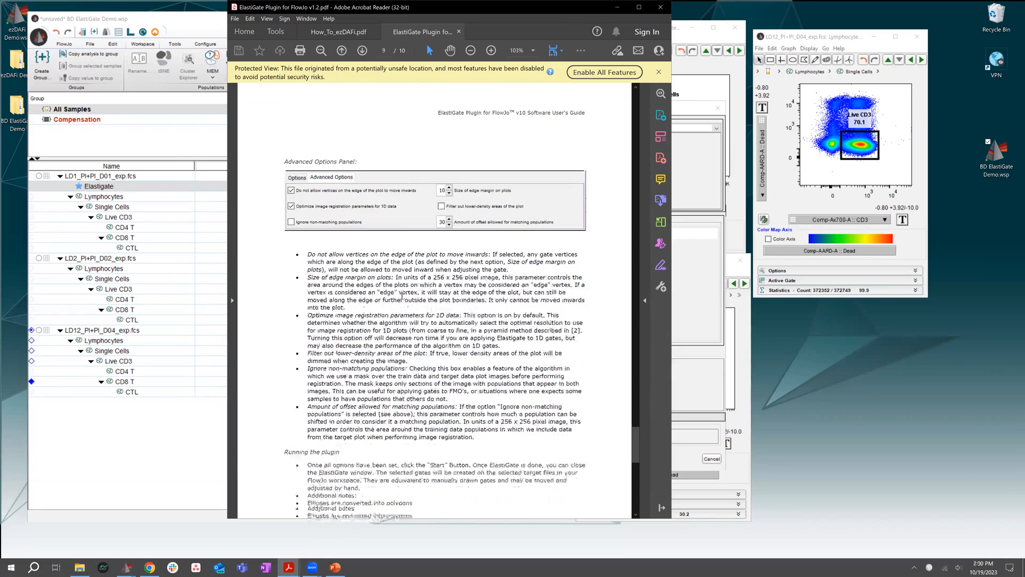
{"action": "scroll", "coordinate": [400, 306], "scroll_direction": "up", "scroll_amount": 2}
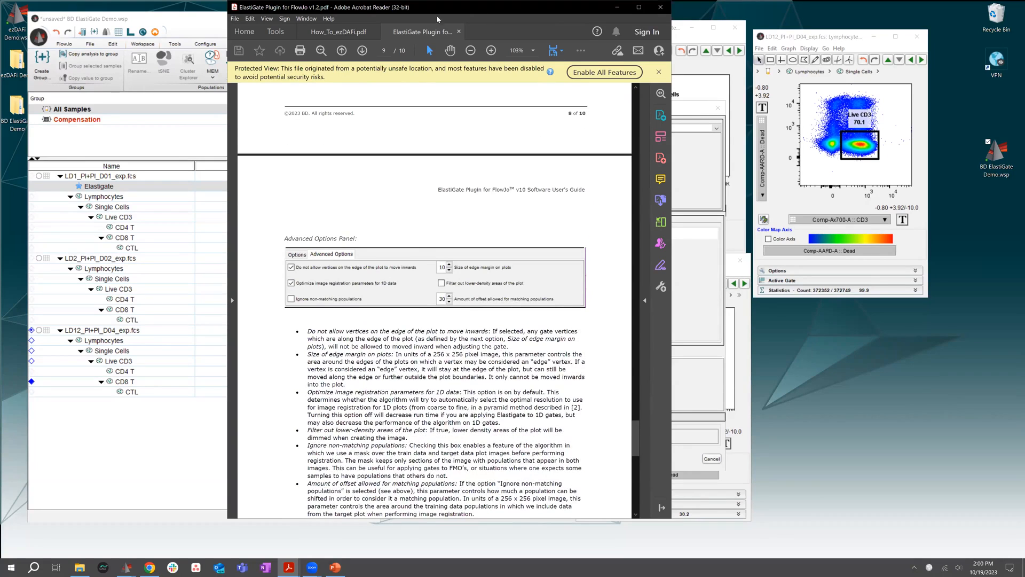
{"action": "left_click_drag", "start_coordinate": [609, 10], "coordinate": [581, 94]}
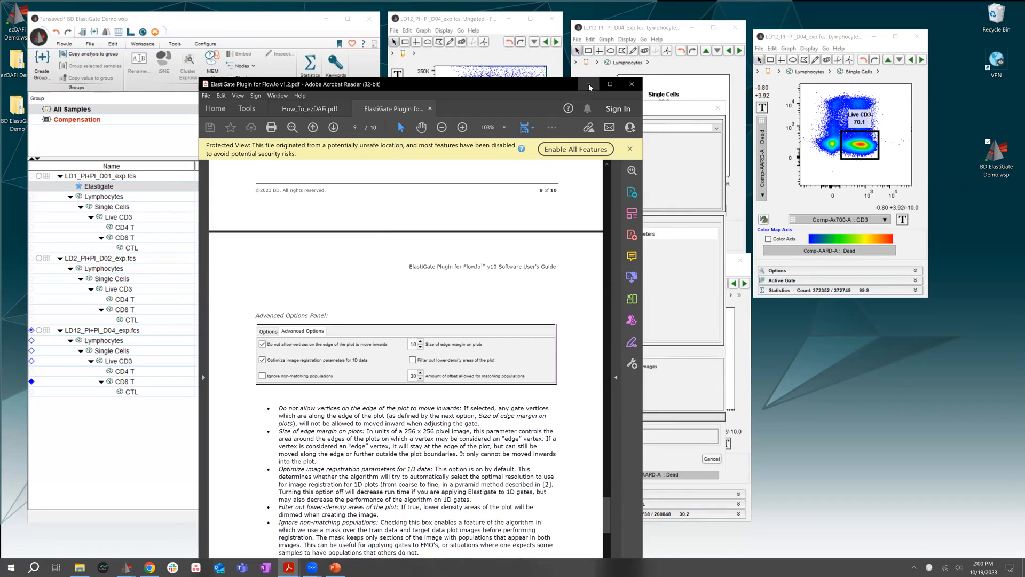
{"action": "left_click", "coordinate": [588, 84]}
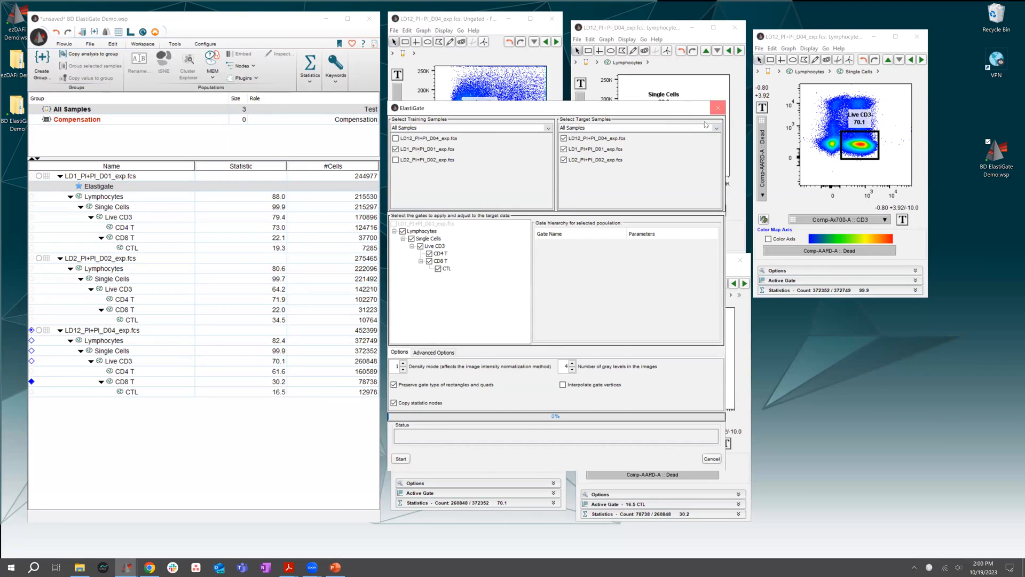
{"action": "left_click", "coordinate": [718, 107]}
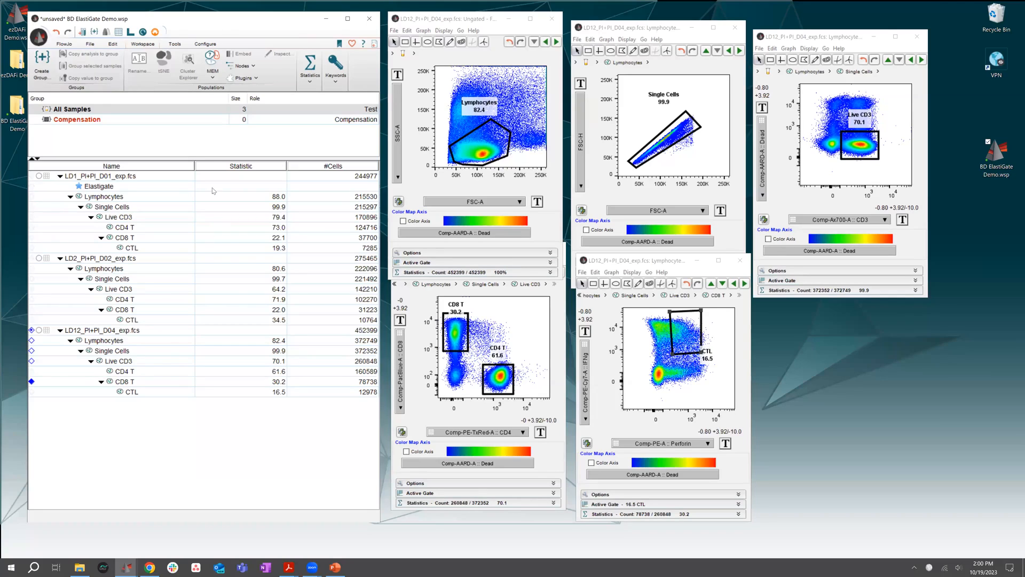
{"action": "left_click_drag", "start_coordinate": [213, 157], "coordinate": [213, 153]}
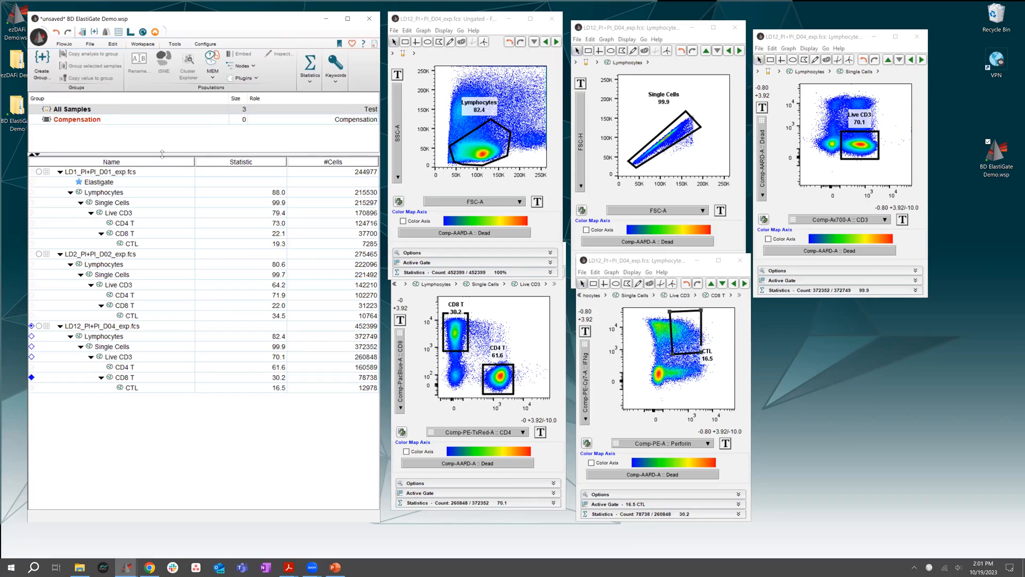
{"action": "left_click_drag", "start_coordinate": [162, 153], "coordinate": [161, 155]}
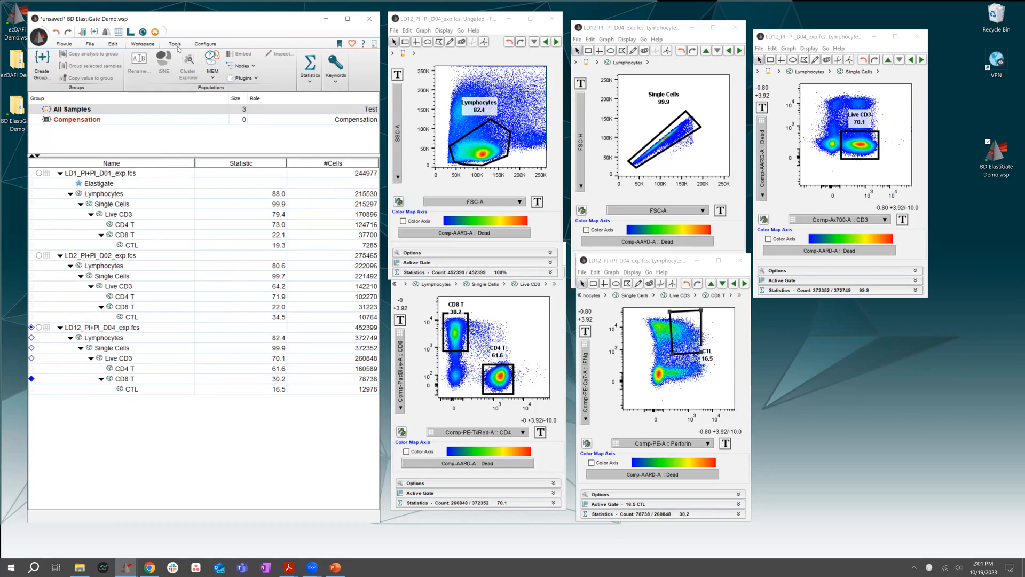
{"action": "left_click_drag", "start_coordinate": [179, 24], "coordinate": [177, 29]}
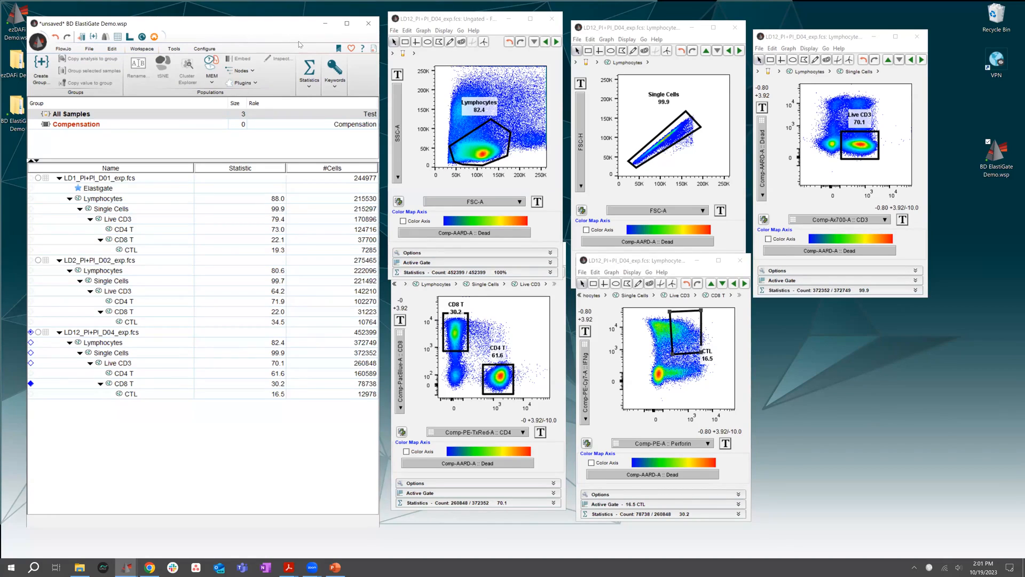
{"action": "left_click_drag", "start_coordinate": [303, 33], "coordinate": [299, 42]}
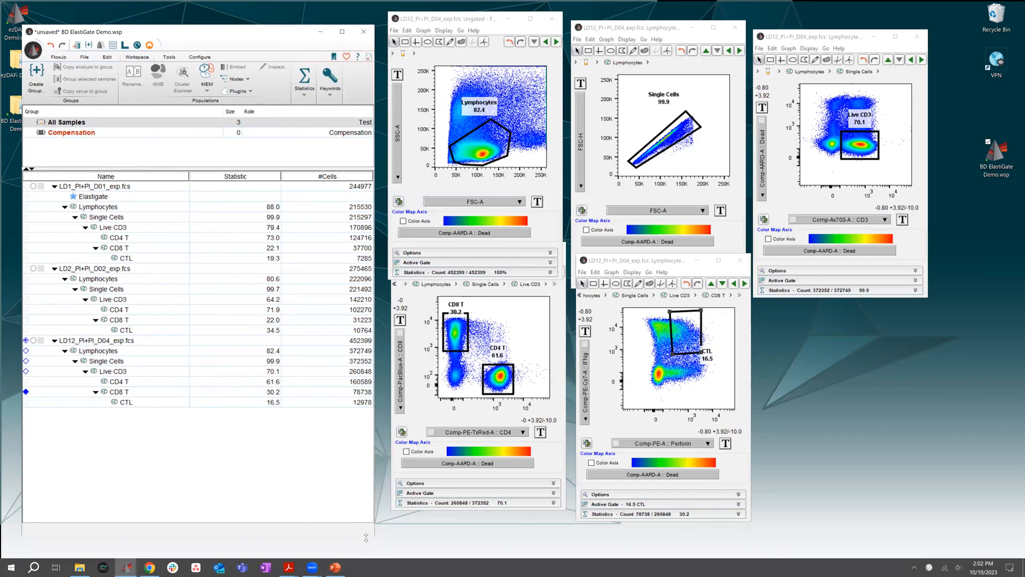
{"action": "left_click_drag", "start_coordinate": [366, 537], "coordinate": [363, 528]}
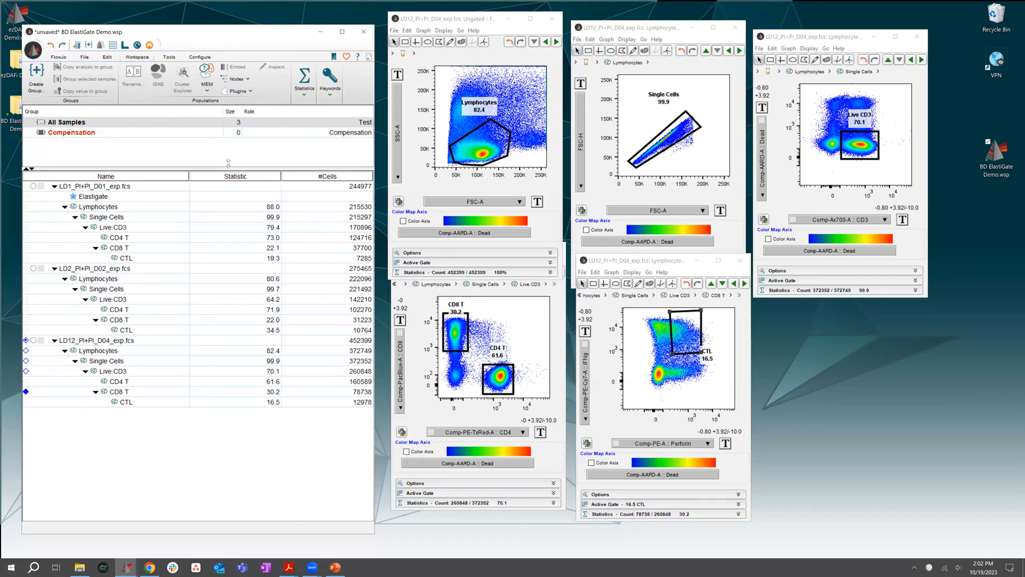
{"action": "left_click_drag", "start_coordinate": [230, 33], "coordinate": [225, 31]}
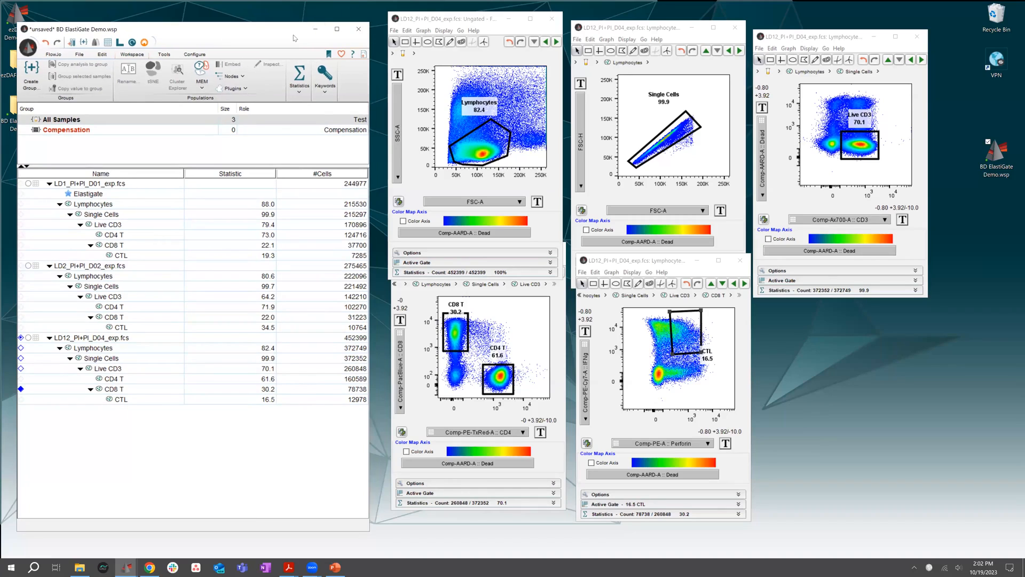
{"action": "left_click_drag", "start_coordinate": [294, 35], "coordinate": [301, 31]}
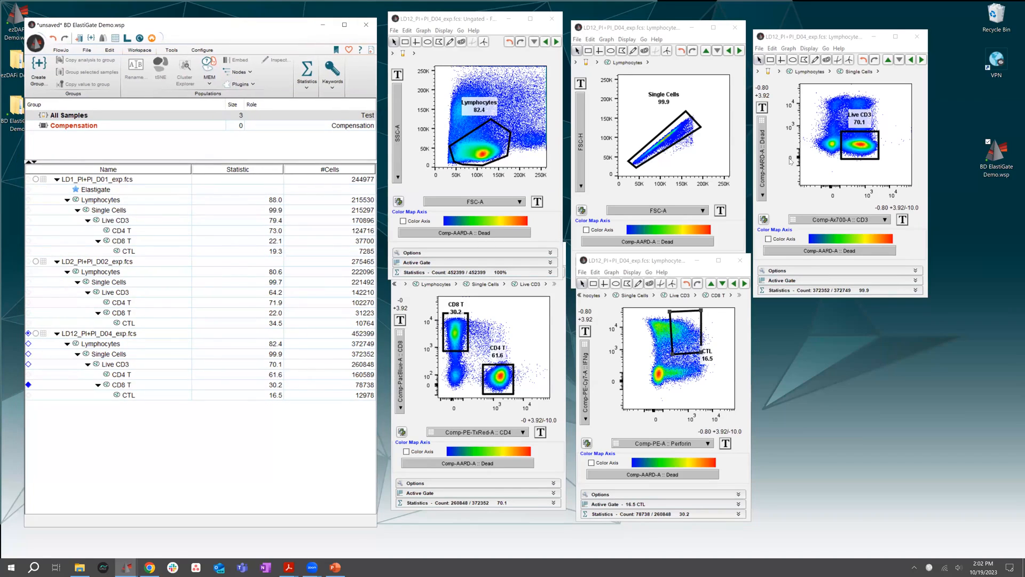
{"action": "left_click", "coordinate": [674, 54]}
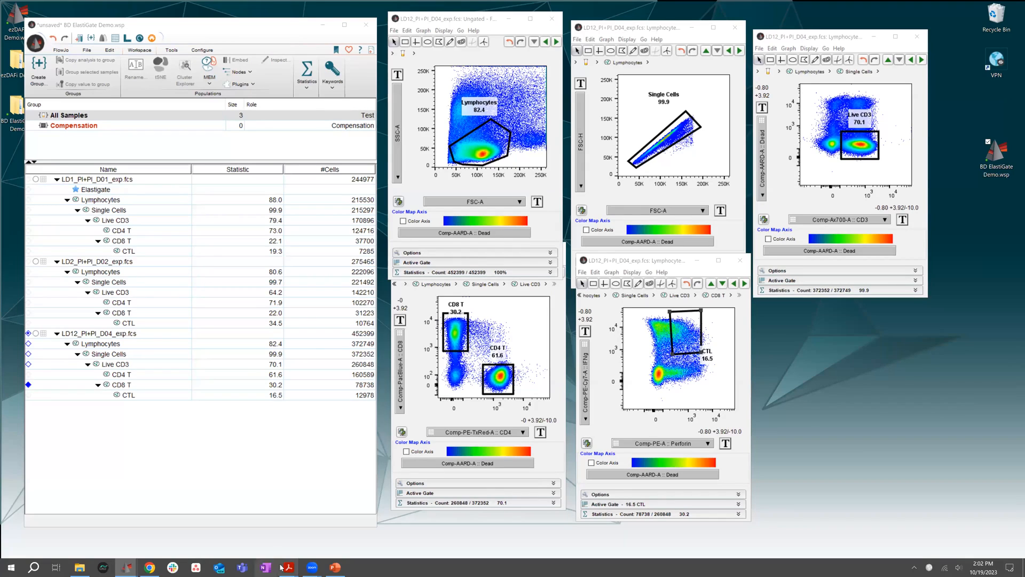
Switch to the Supervised Autogating Tools presentation in PowerPoint and start the slide show from the title slide
{"action": "mouse_move", "coordinate": [332, 567]}
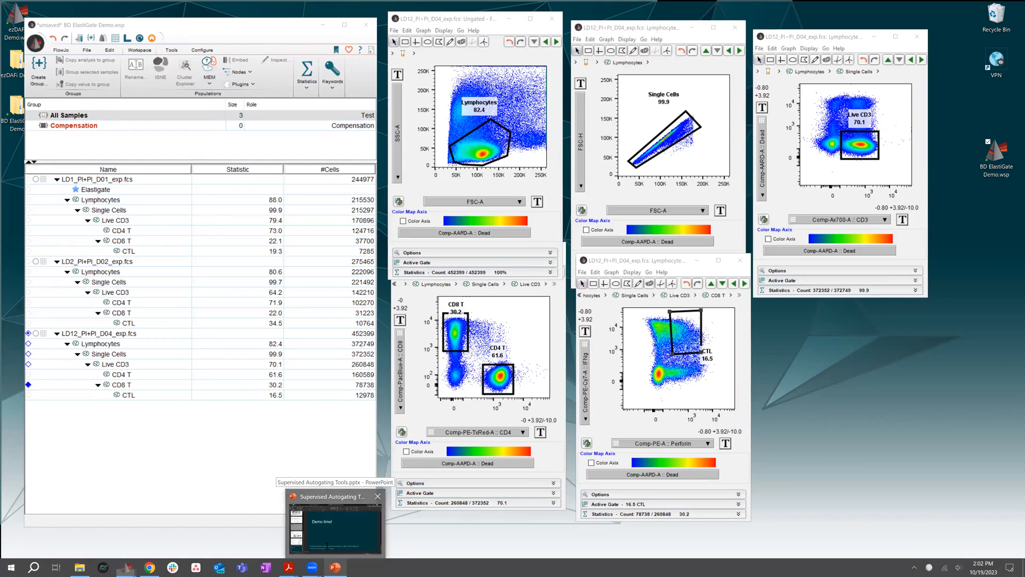
{"action": "left_click", "coordinate": [327, 539]}
{"action": "left_click_drag", "start_coordinate": [155, 377], "coordinate": [162, 118]}
{"action": "left_click", "coordinate": [123, 147]}
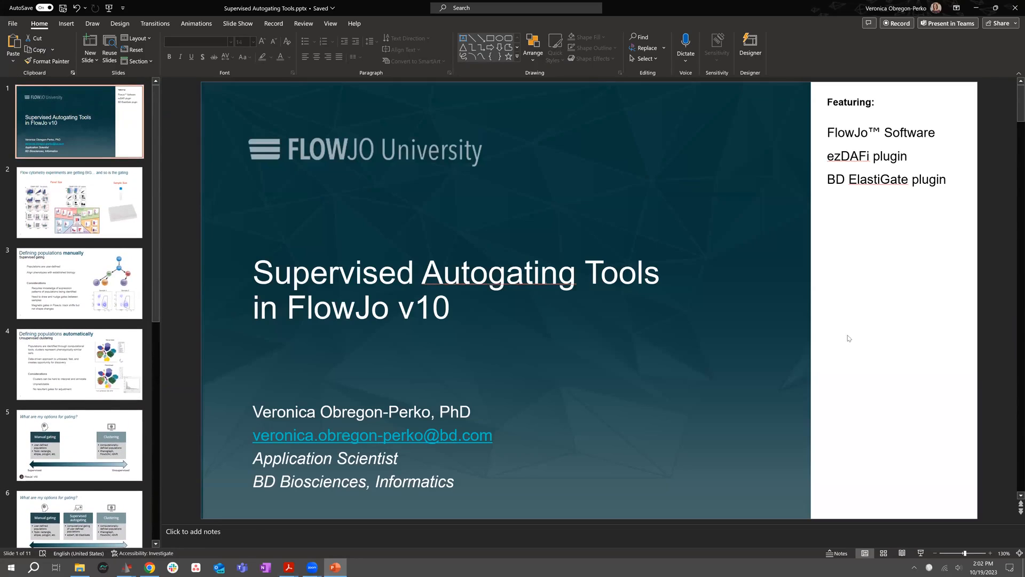
{"action": "left_click", "coordinate": [921, 557]}
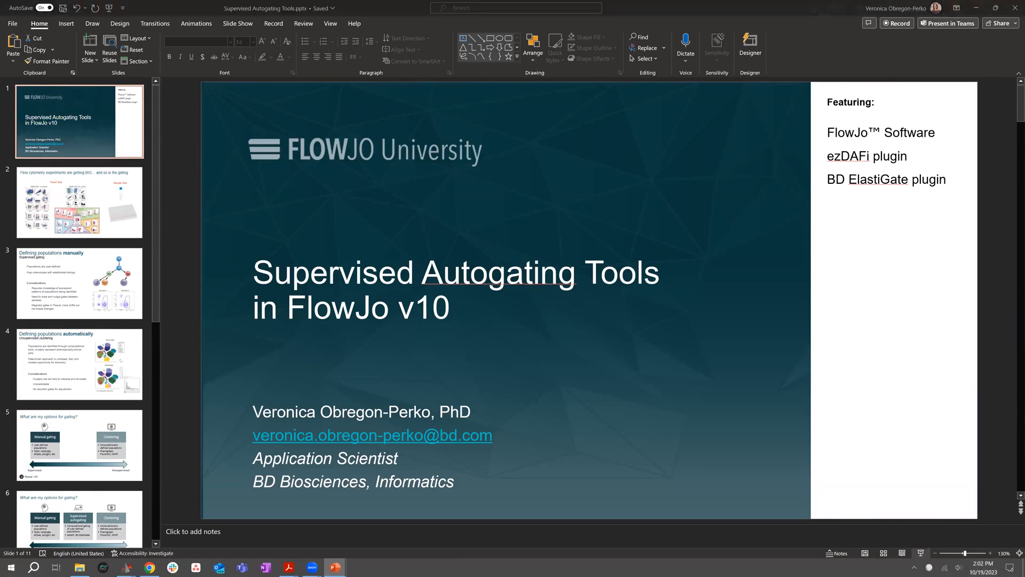